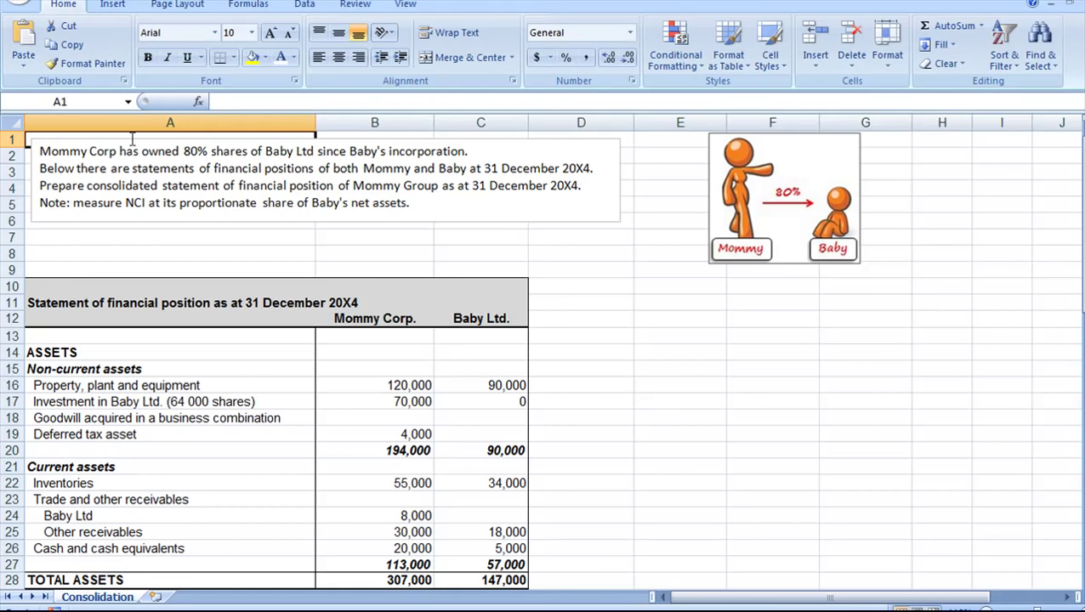
Highlight the 80% ownership note, then review the Mommy Corp. and Baby Ltd. headings and statement title.
{"action": "left_click_drag", "start_coordinate": [141, 150], "coordinate": [245, 149]}
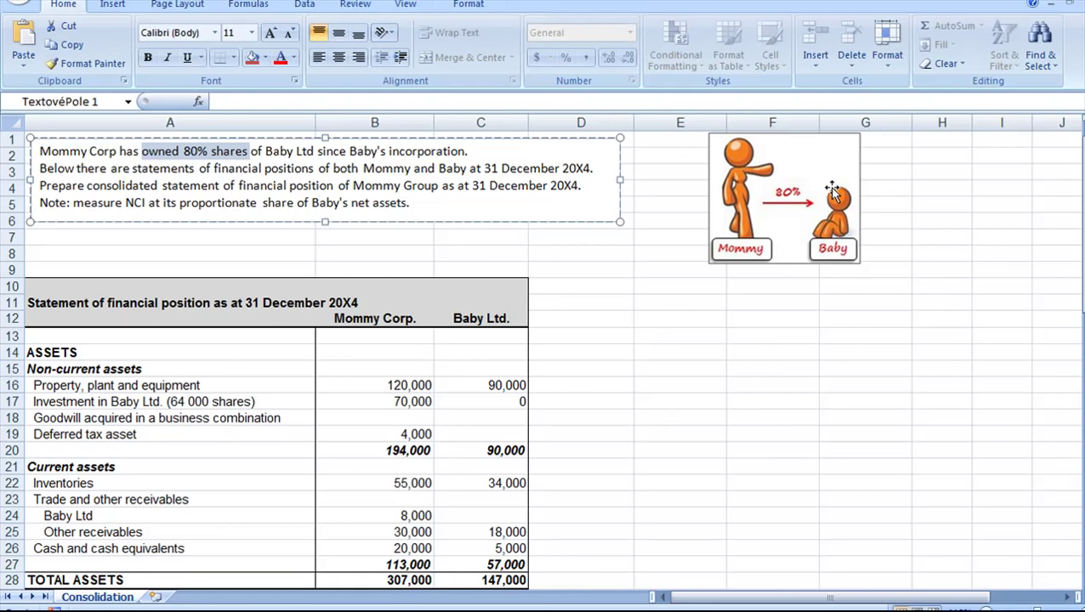
{"action": "left_click", "coordinate": [189, 285]}
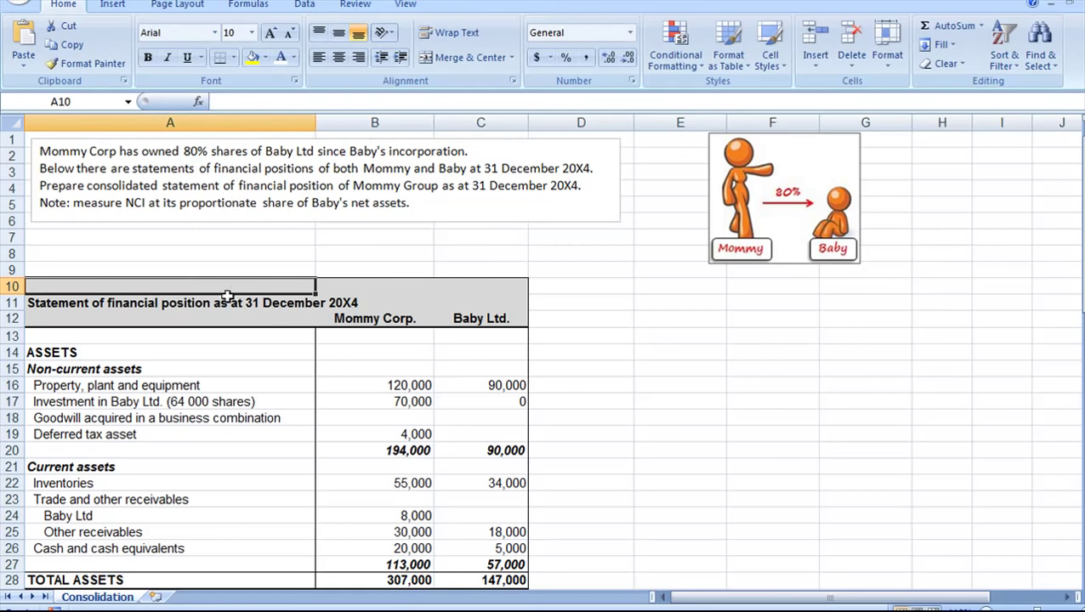
{"action": "left_click", "coordinate": [343, 318]}
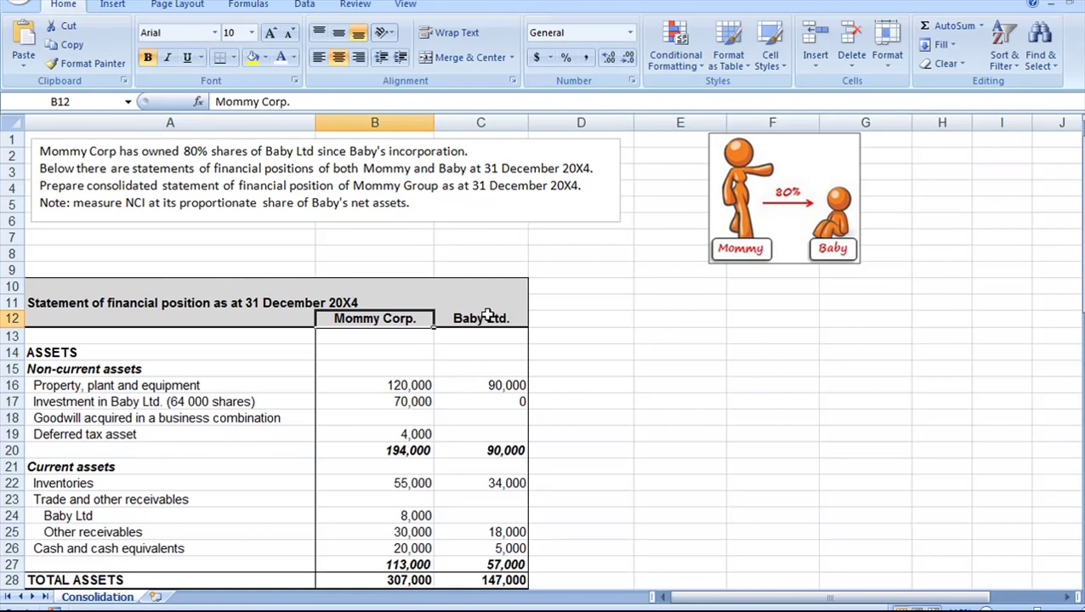
{"action": "left_click", "coordinate": [487, 316]}
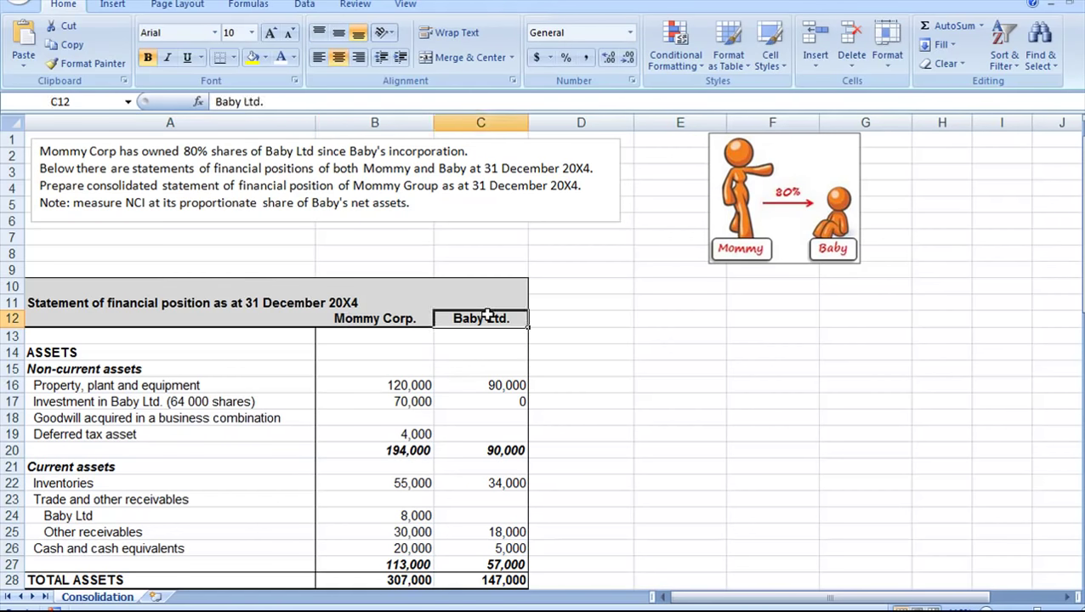
{"action": "left_click", "coordinate": [248, 302]}
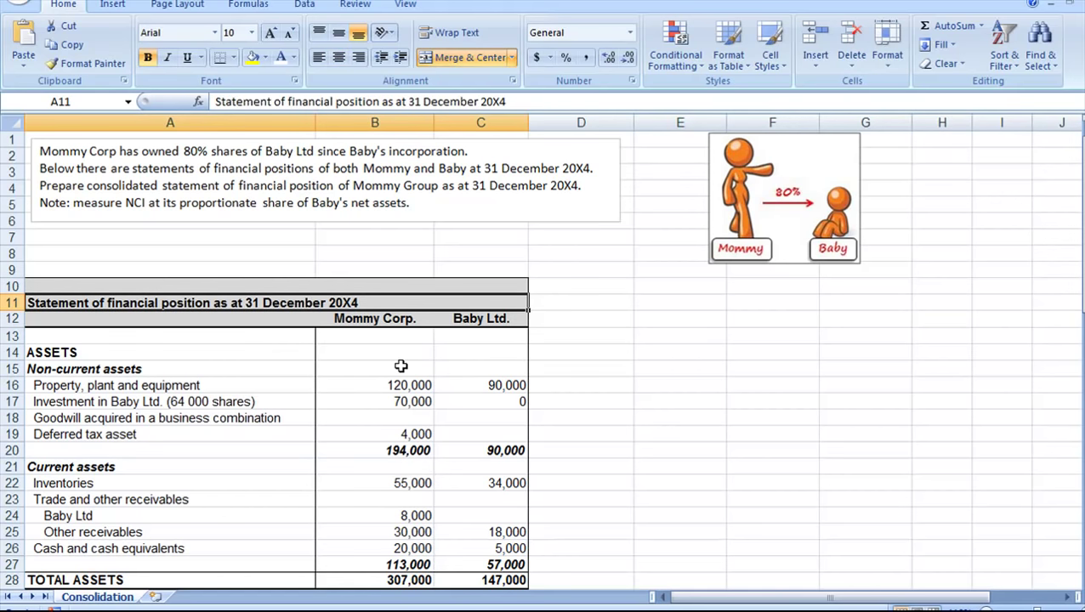
Review the instruction to prepare the statement and the note on measuring NCI.
{"action": "left_click", "coordinate": [40, 183]}
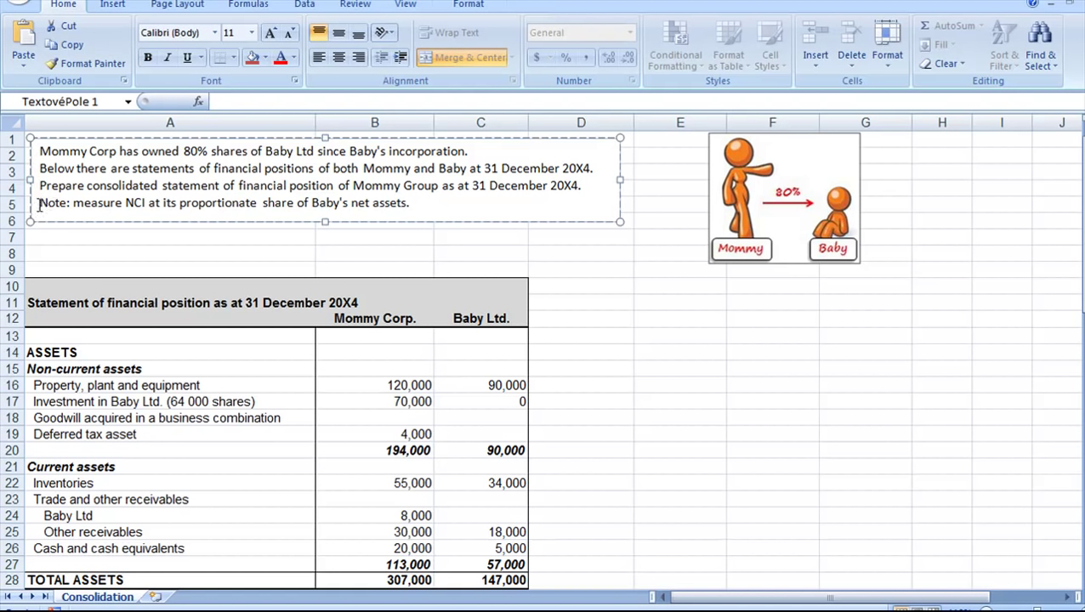
{"action": "left_click", "coordinate": [40, 204]}
{"action": "left_click", "coordinate": [165, 259]}
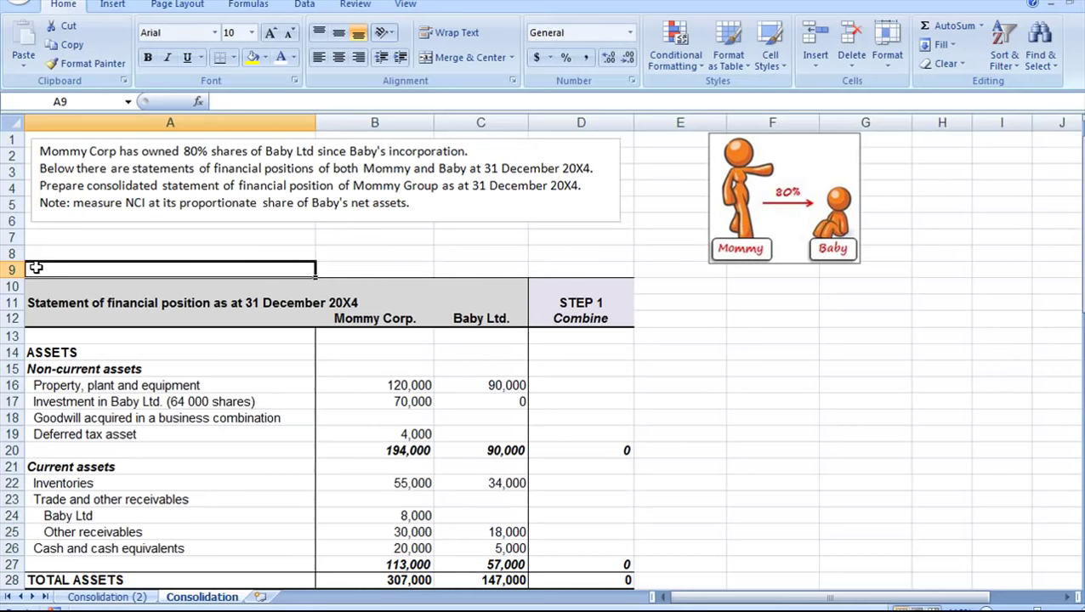
Enter =B16+C16 in D16 and copy it to the investment, deferred tax and current asset lines.
{"action": "left_click", "coordinate": [545, 385]}
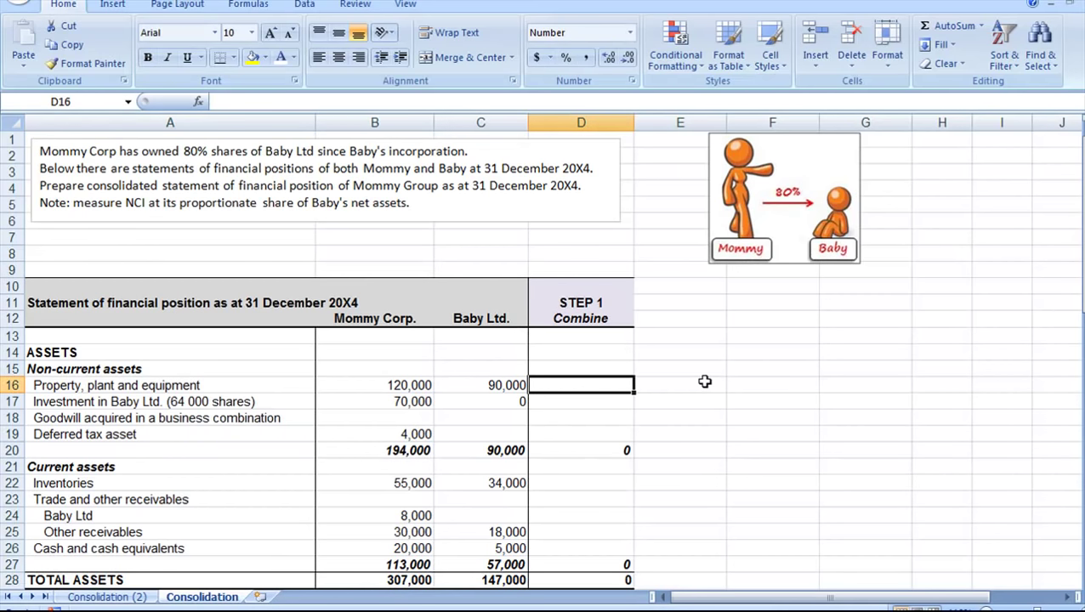
{"action": "type", "text": "="}
{"action": "key", "text": "Left"}
{"action": "key", "text": "Left"}
{"action": "type", "text": "+"}
{"action": "key", "text": "Left"}
{"action": "key", "text": "Return"}
{"action": "key", "text": "Up"}
{"action": "key", "text": "ctrl+c"}
{"action": "key", "text": "Down"}
{"action": "key", "text": "ctrl+v"}
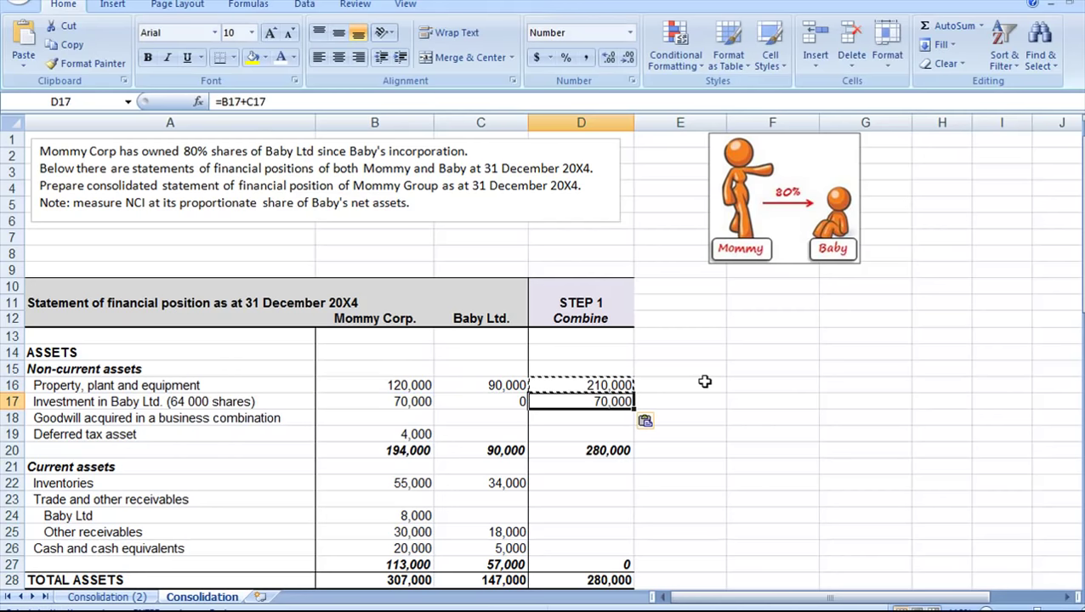
{"action": "key", "text": "Down"}
{"action": "key", "text": "Down"}
{"action": "key", "text": "ctrl+v"}
{"action": "key", "text": "Down"}
{"action": "key", "text": "Down"}
{"action": "key", "text": "Down"}
{"action": "key", "text": "shift+Down"}
{"action": "key", "text": "shift+Down"}
{"action": "key", "text": "shift+Down"}
{"action": "key", "text": "shift+Down"}
{"action": "key", "text": "ctrl+v"}
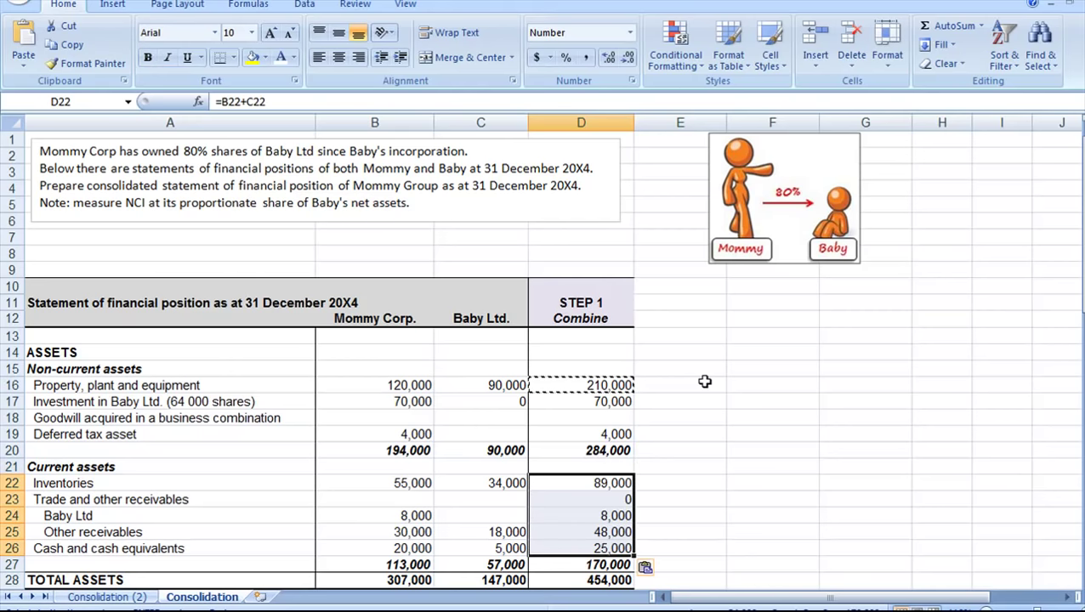
Paste the combining formula into the three equity lines and liability lines D40:D45.
{"action": "scroll", "coordinate": [706, 381], "scroll_direction": "down", "scroll_amount": 1}
{"action": "scroll", "coordinate": [707, 381], "scroll_direction": "down", "scroll_amount": 3}
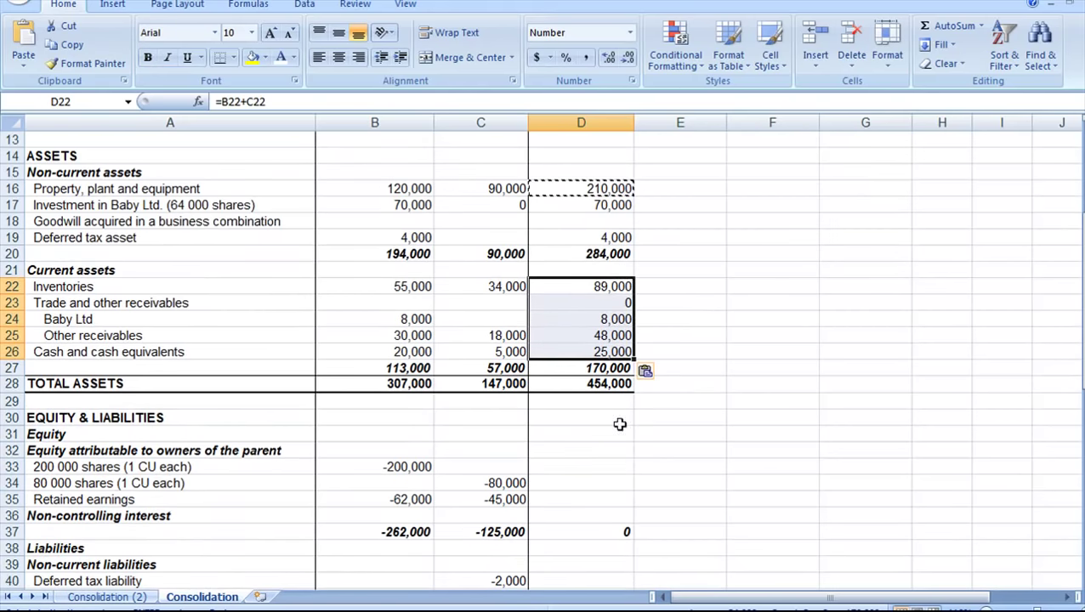
{"action": "left_click", "coordinate": [560, 467]}
{"action": "key", "text": "shift+Down"}
{"action": "key", "text": "shift+Down"}
{"action": "key", "text": "ctrl+v"}
{"action": "scroll", "coordinate": [559, 489], "scroll_direction": "down", "scroll_amount": 2}
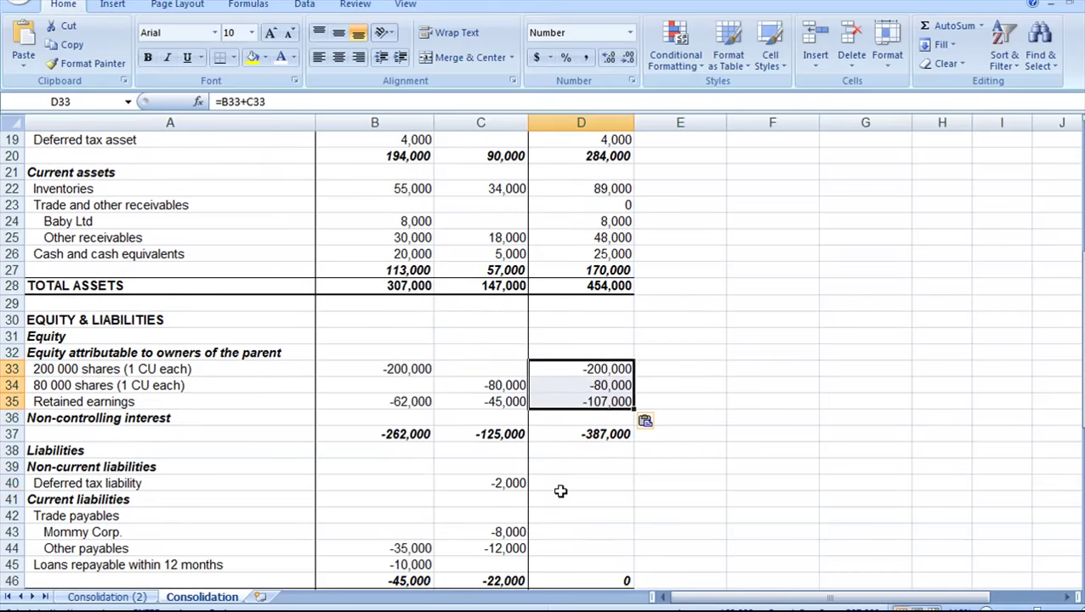
{"action": "left_click", "coordinate": [565, 483]}
{"action": "left_click_drag", "start_coordinate": [564, 482], "coordinate": [572, 559]}
{"action": "key", "text": "ctrl+v"}
Check the D48 CHECK formula, then review the non-current asset lines and the PPE combining formula.
{"action": "scroll", "coordinate": [573, 544], "scroll_direction": "down", "scroll_amount": 2}
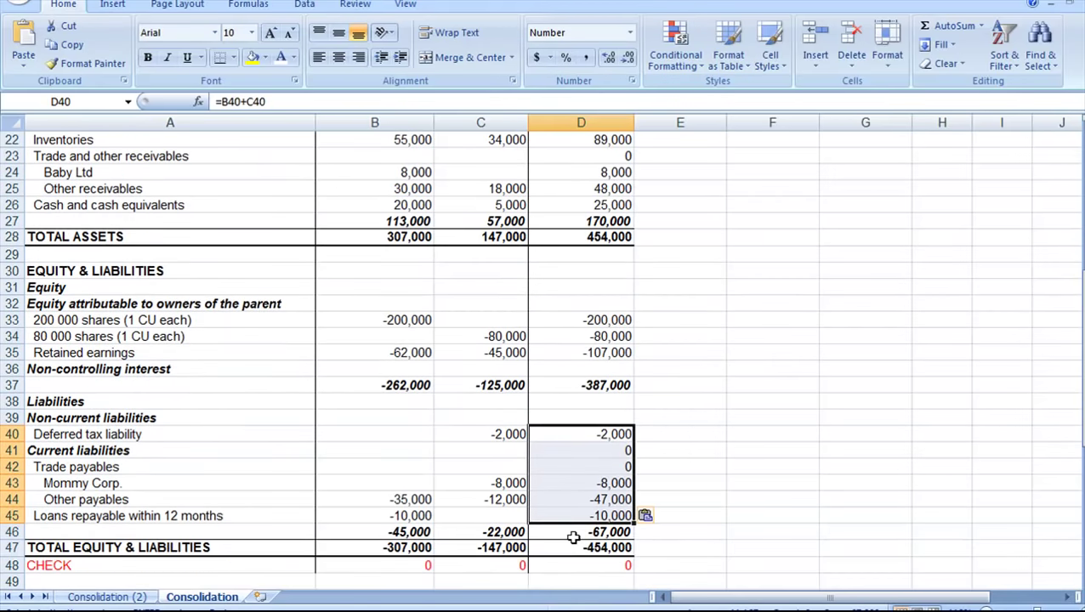
{"action": "double_click", "coordinate": [570, 517]}
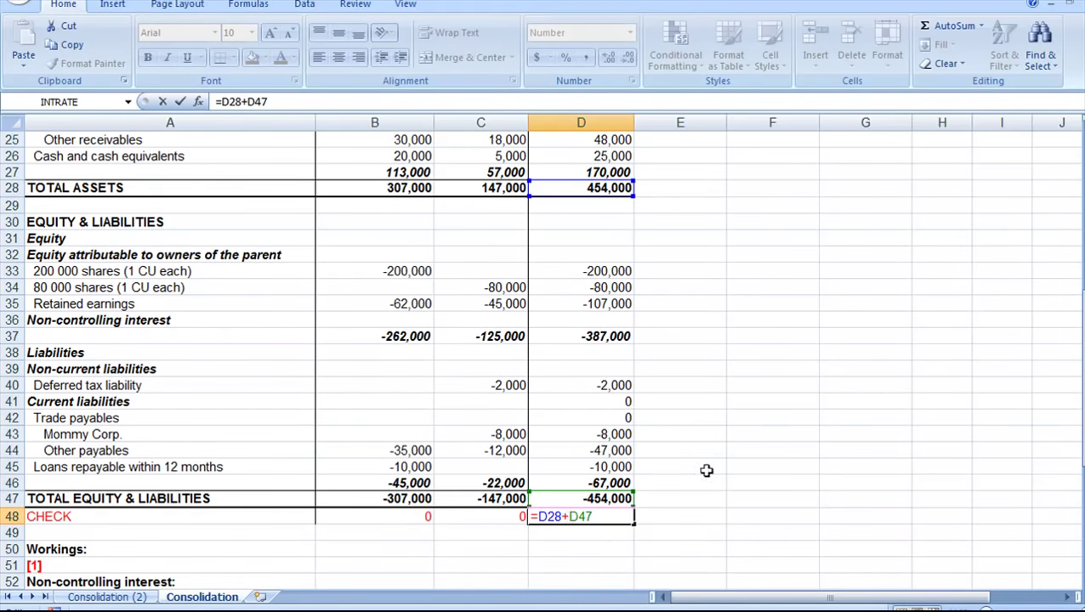
{"action": "key", "text": "Escape"}
{"action": "scroll", "coordinate": [719, 457], "scroll_direction": "up", "scroll_amount": 5}
{"action": "left_click_drag", "start_coordinate": [362, 238], "coordinate": [438, 407]}
{"action": "left_click", "coordinate": [233, 239]}
{"action": "left_click", "coordinate": [234, 255]}
{"action": "left_click", "coordinate": [235, 271]}
{"action": "left_click", "coordinate": [235, 299]}
{"action": "double_click", "coordinate": [579, 237]}
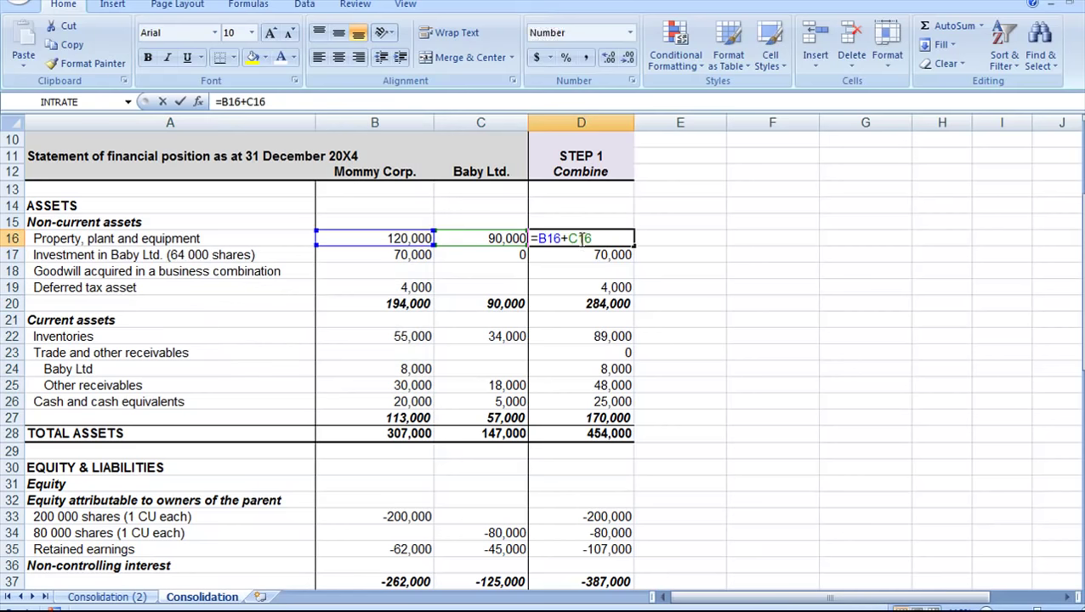
{"action": "key", "text": "Escape"}
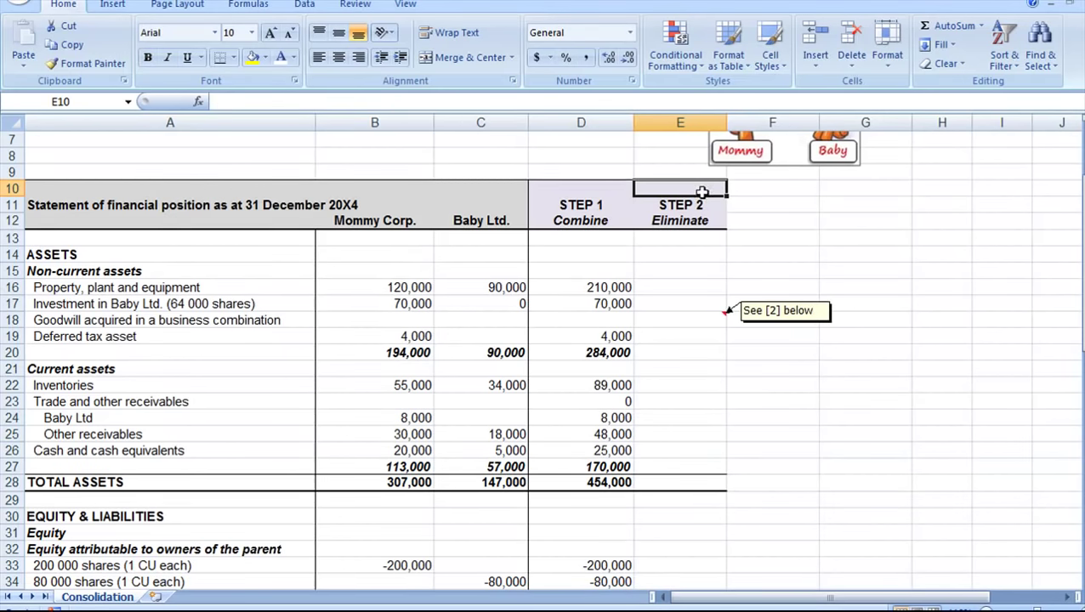
Review the Eliminate column and the combined share capital, retained earnings and deferred tax figures.
{"action": "left_click_drag", "start_coordinate": [697, 189], "coordinate": [696, 505]}
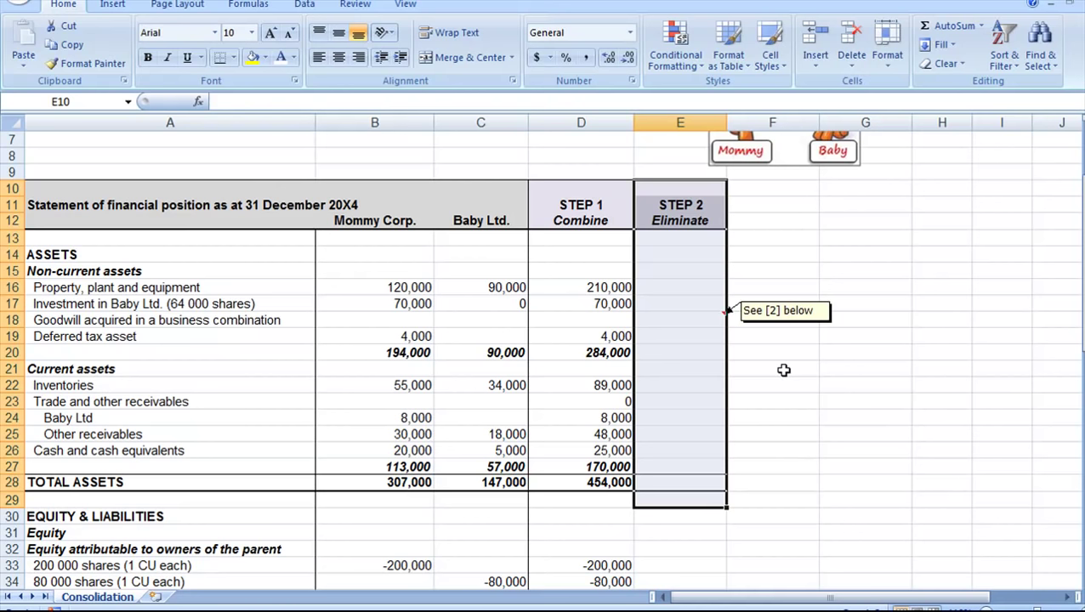
{"action": "left_click", "coordinate": [687, 303]}
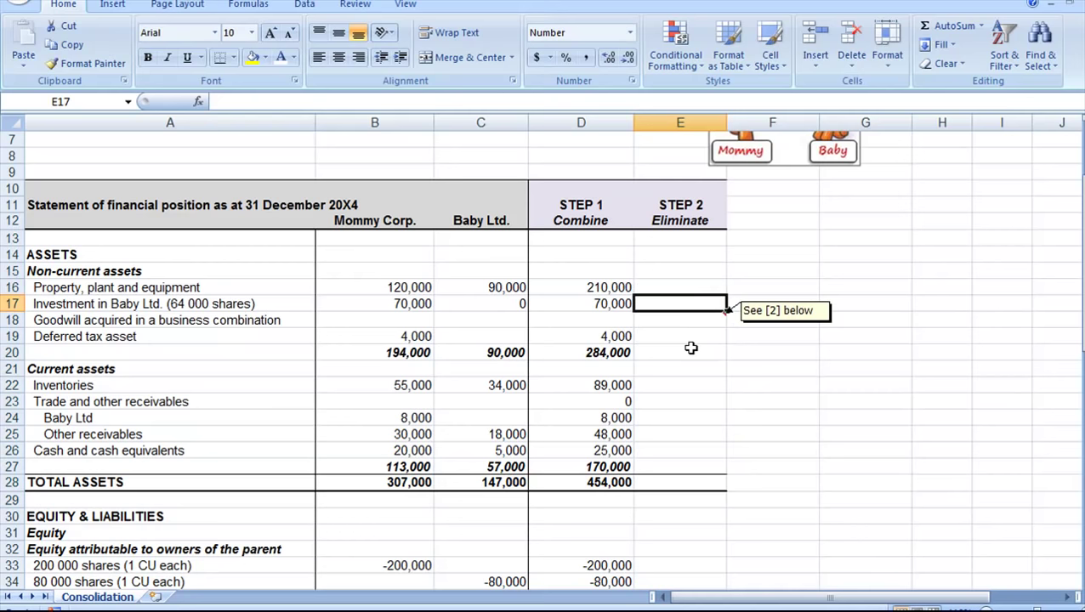
{"action": "scroll", "coordinate": [691, 348], "scroll_direction": "down", "scroll_amount": 2}
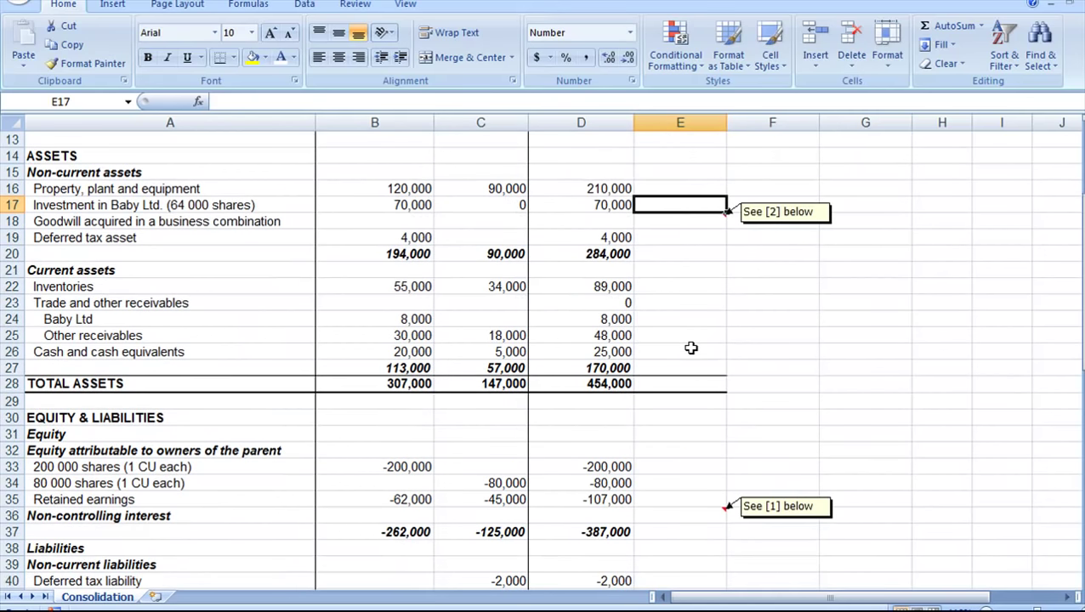
{"action": "left_click", "coordinate": [598, 202]}
{"action": "key", "text": "Down"}
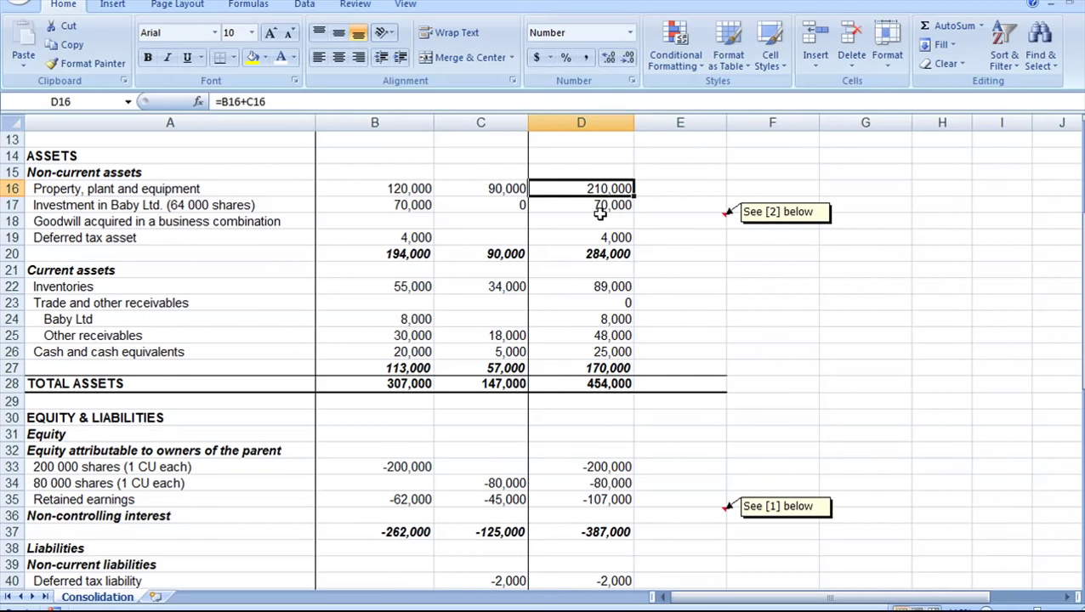
{"action": "key", "text": "Up"}
{"action": "key", "text": "Up"}
{"action": "left_click", "coordinate": [585, 468]}
{"action": "left_click", "coordinate": [585, 483]}
{"action": "left_click", "coordinate": [581, 498]}
{"action": "left_click", "coordinate": [585, 578]}
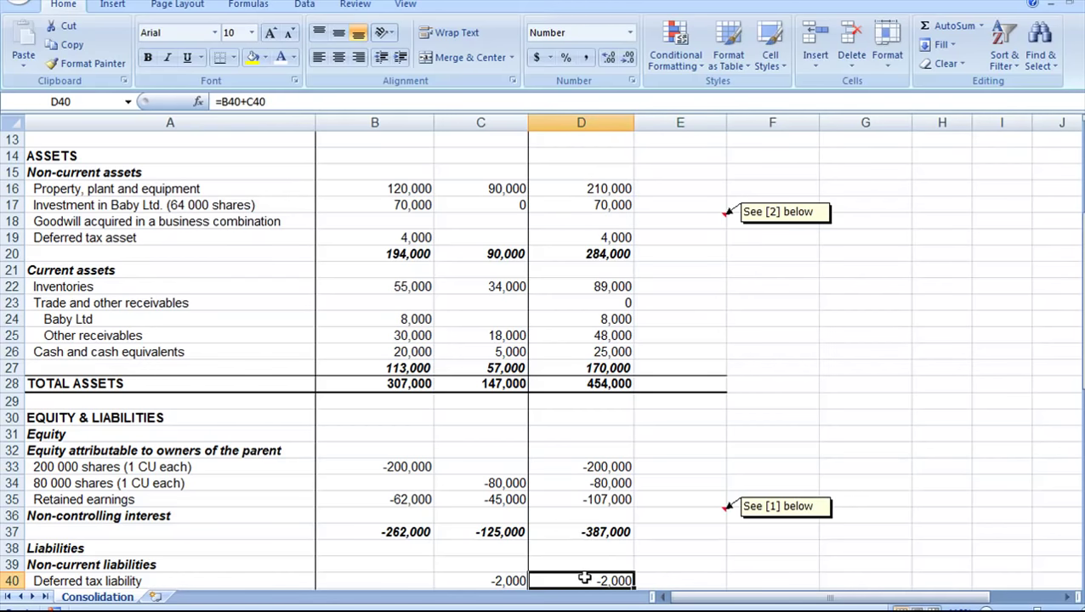
{"action": "scroll", "coordinate": [604, 544], "scroll_direction": "up", "scroll_amount": 2}
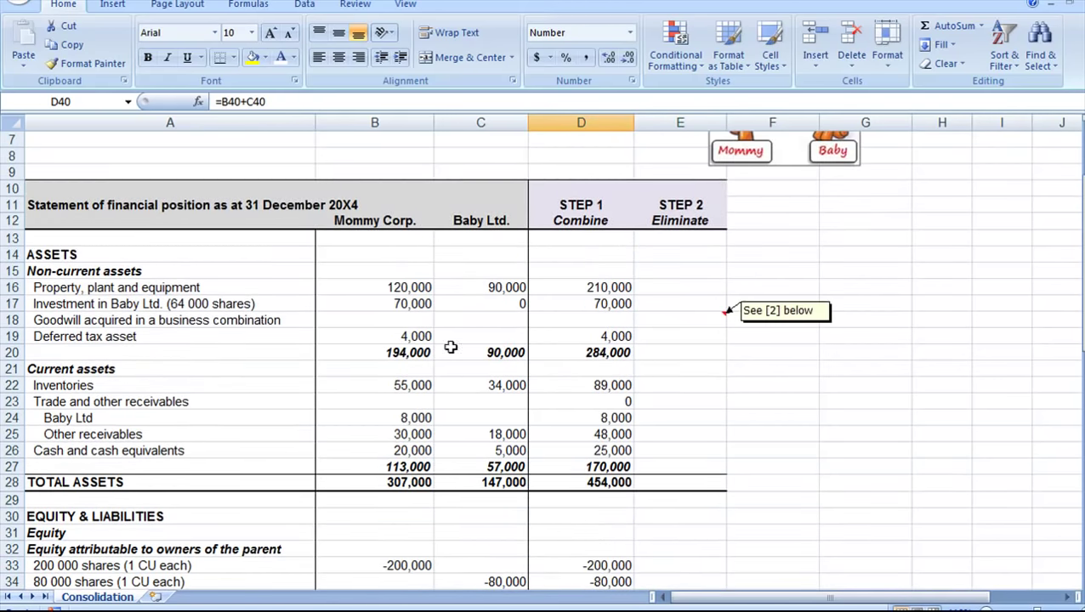
{"action": "left_click", "coordinate": [61, 302]}
Eliminate the investment in Baby Ltd. with =-D17 in E17, giving -70,000.
{"action": "left_click", "coordinate": [683, 304]}
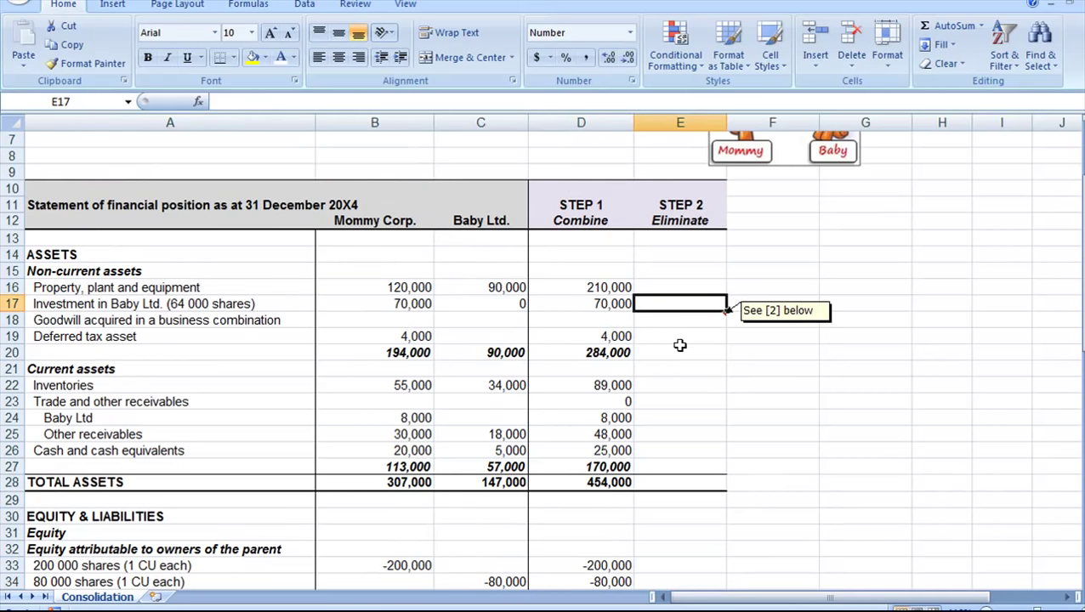
{"action": "type", "text": "=-D17"}
{"action": "key", "text": "Return"}
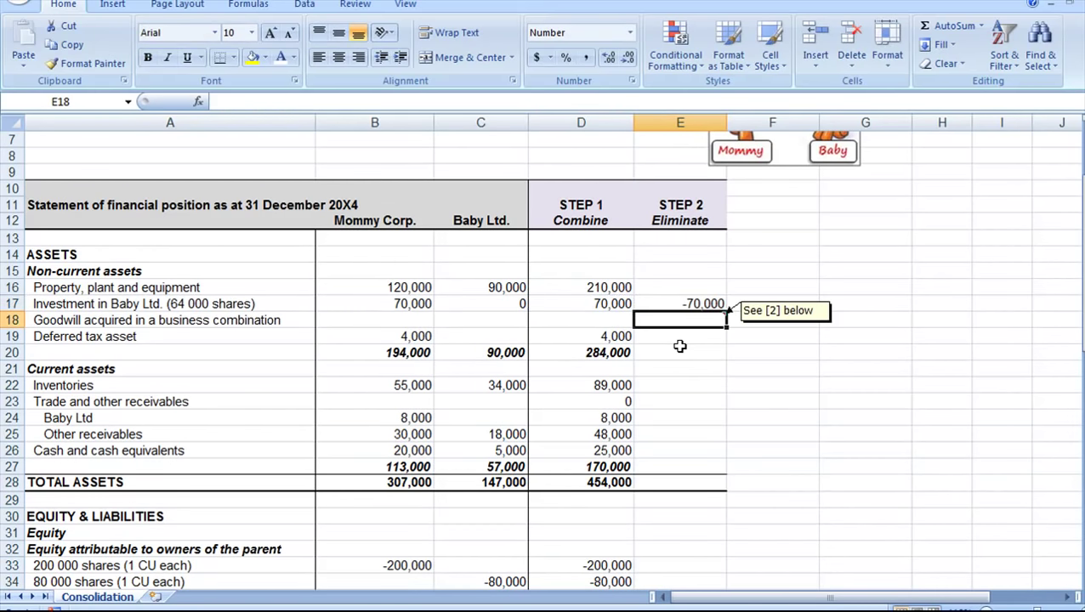
{"action": "left_click", "coordinate": [689, 304]}
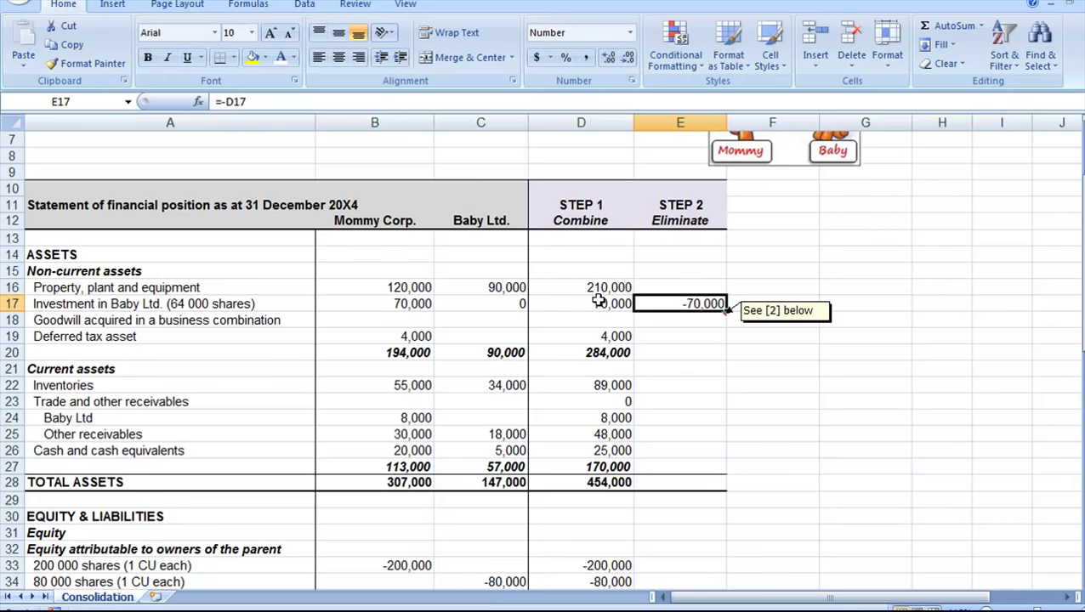
Eliminate Baby's 80,000 share capital with =-D34 in E34.
{"action": "scroll", "coordinate": [666, 348], "scroll_direction": "down", "scroll_amount": 2}
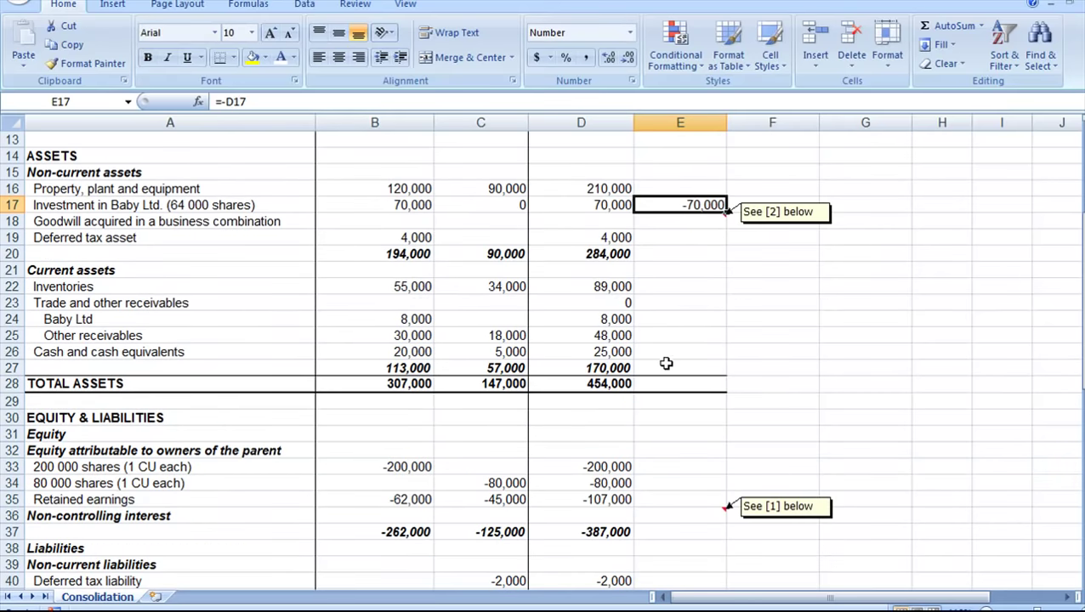
{"action": "left_click", "coordinate": [187, 487]}
{"action": "left_click", "coordinate": [655, 482]}
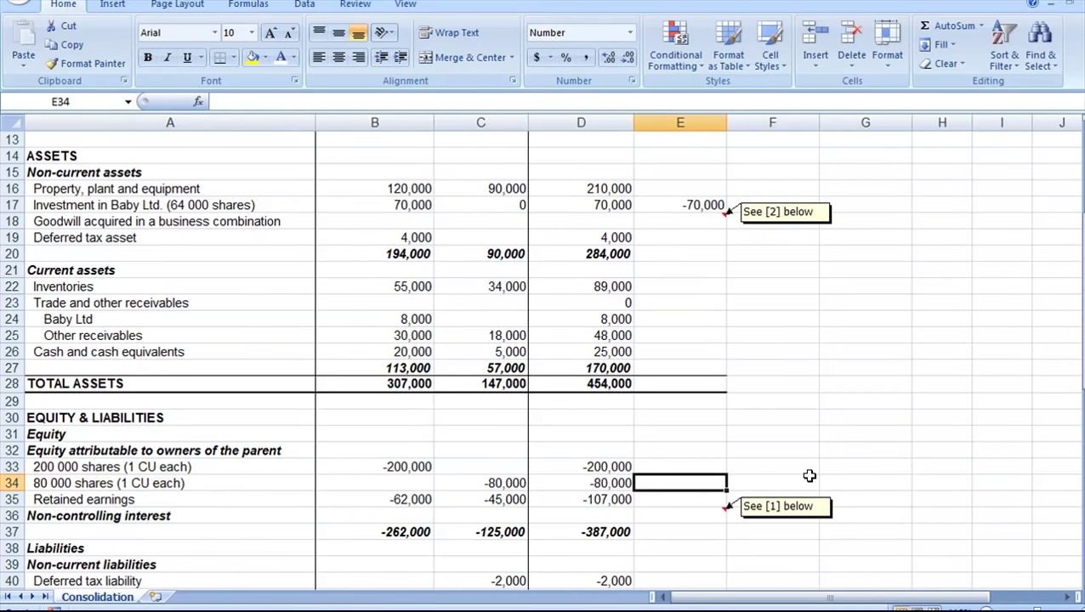
{"action": "type", "text": "=-"}
{"action": "key", "text": "Left"}
{"action": "key", "text": "Return"}
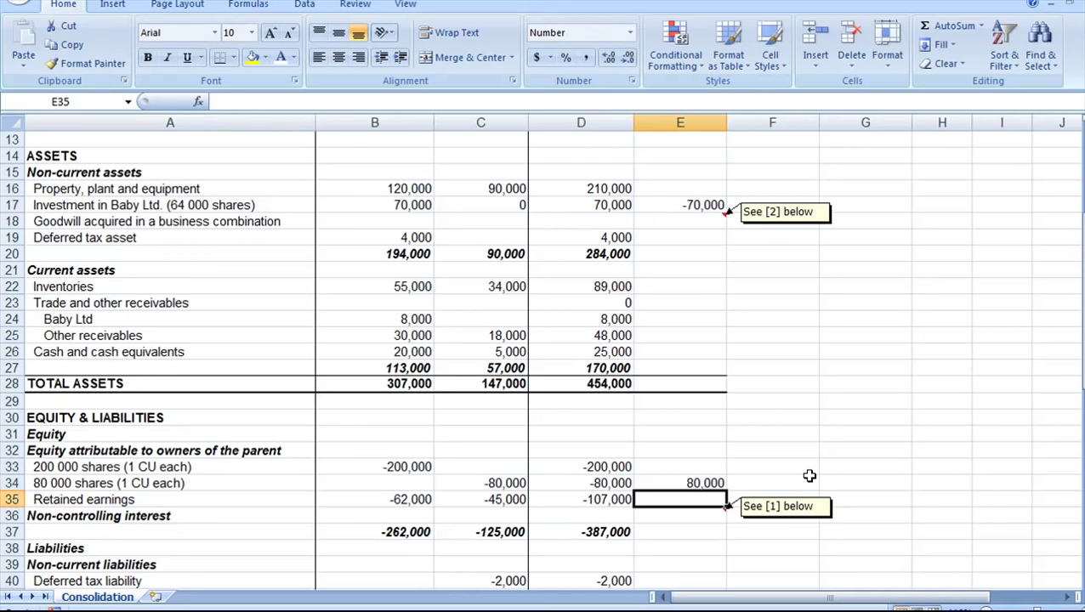
{"action": "left_click", "coordinate": [693, 484]}
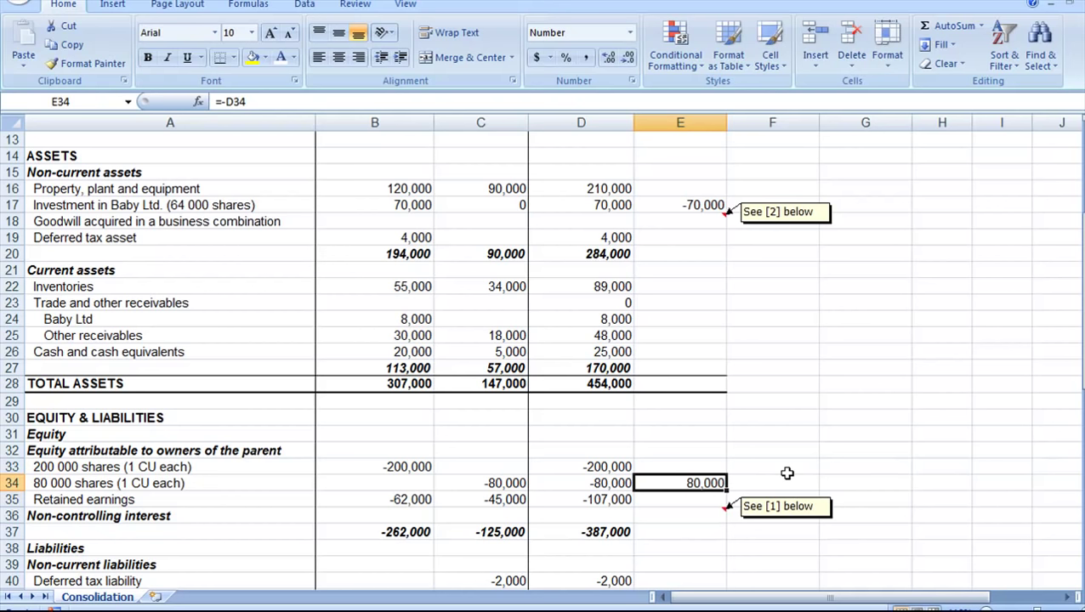
Review the share capital figures and Baby's retained earnings of -45,000.
{"action": "left_click", "coordinate": [612, 467]}
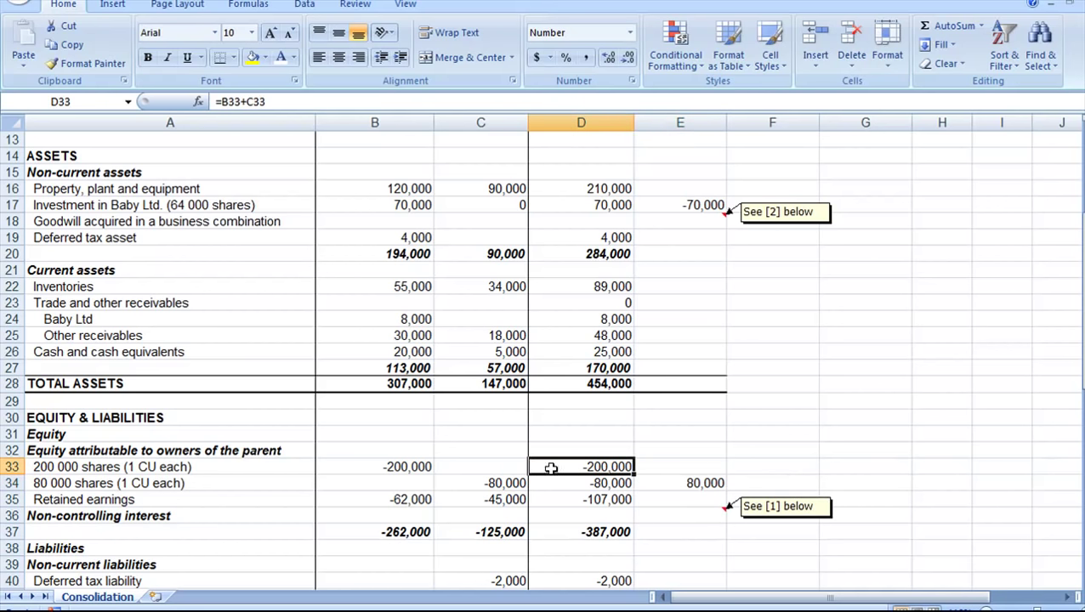
{"action": "left_click", "coordinate": [236, 460]}
{"action": "left_click", "coordinate": [400, 467]}
{"action": "left_click", "coordinate": [491, 483]}
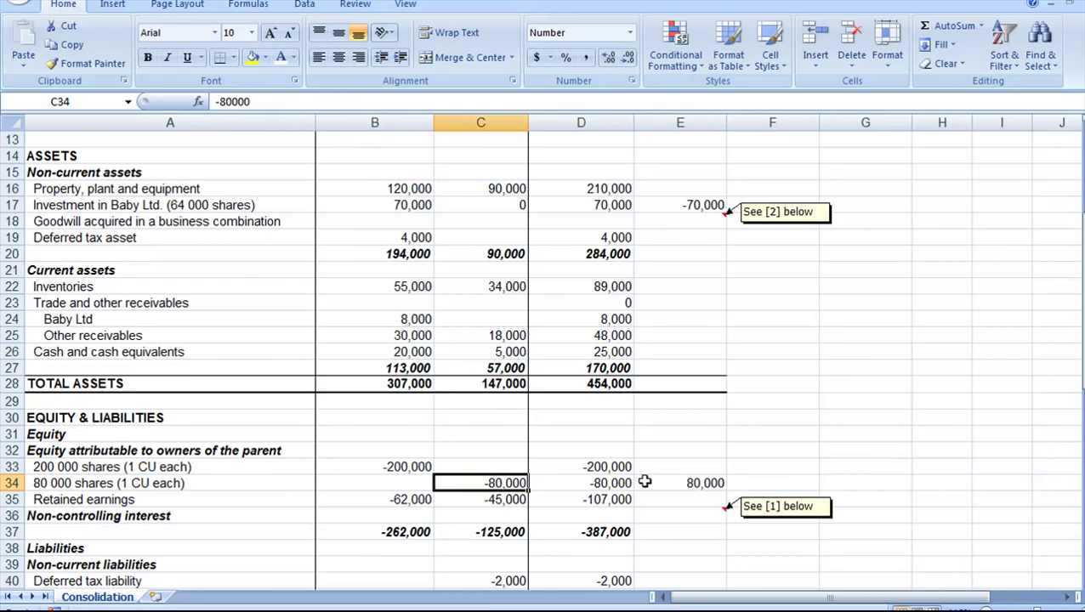
{"action": "left_click", "coordinate": [610, 466]}
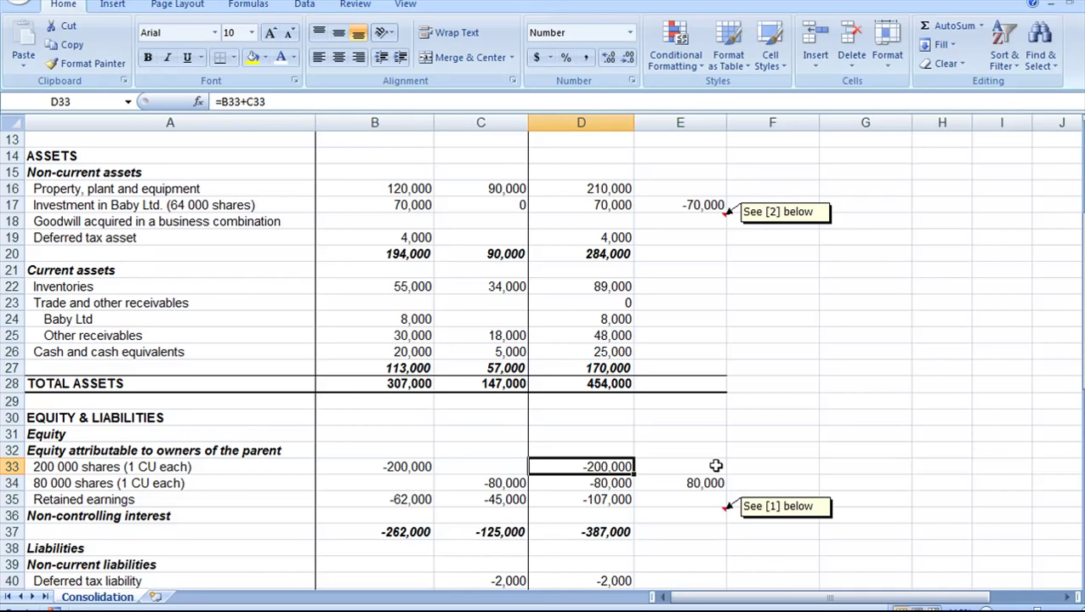
{"action": "scroll", "coordinate": [500, 482], "scroll_direction": "up", "scroll_amount": 1}
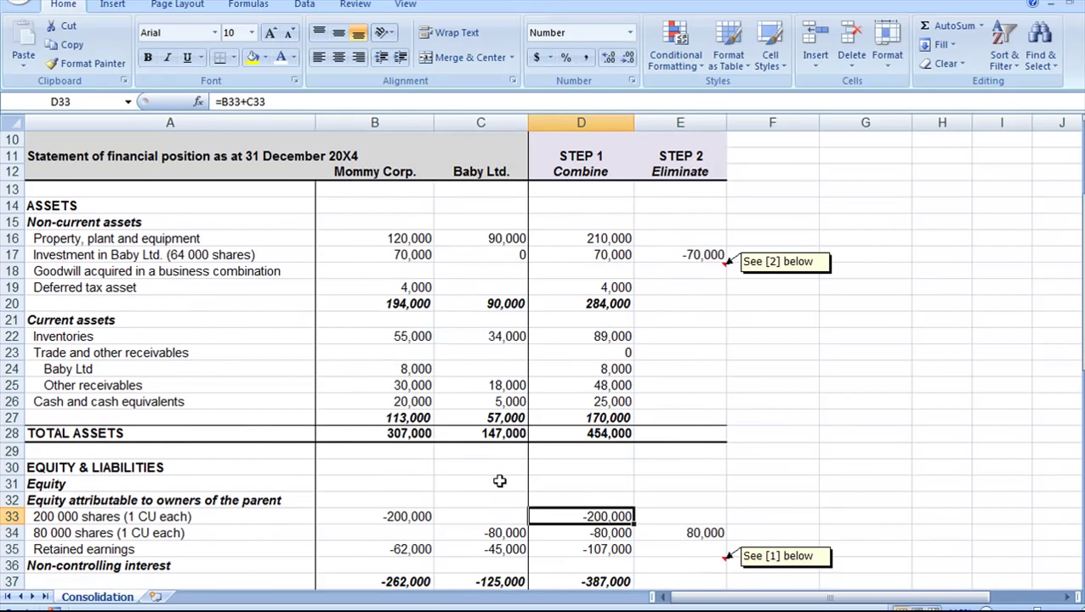
{"action": "left_click", "coordinate": [498, 550]}
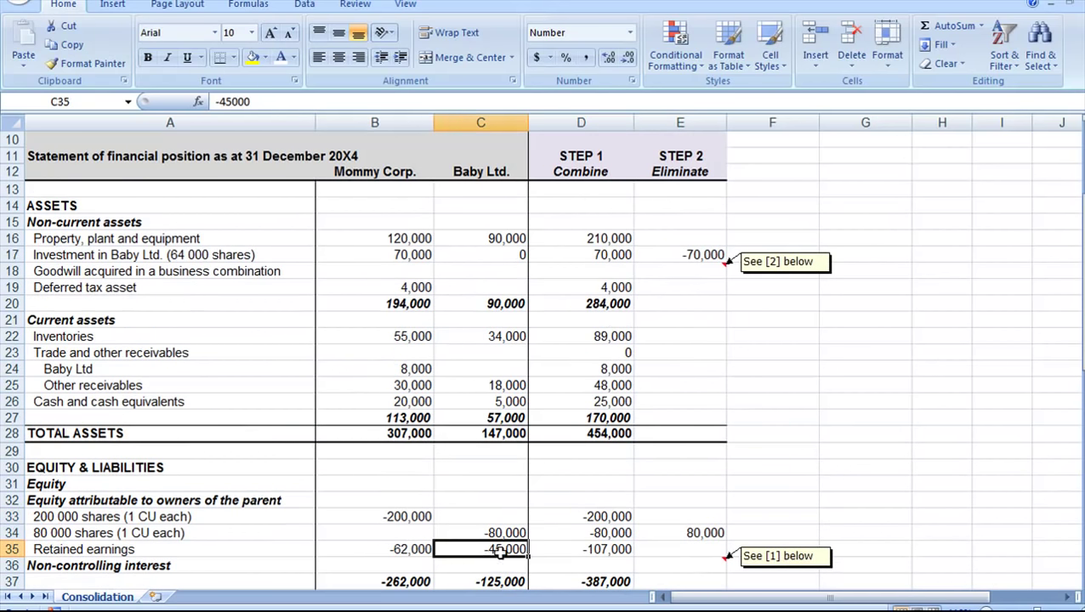
{"action": "left_click", "coordinate": [251, 548]}
{"action": "left_click", "coordinate": [485, 551]}
{"action": "left_click", "coordinate": [240, 548]}
{"action": "left_click", "coordinate": [450, 550]}
{"action": "scroll", "coordinate": [458, 553], "scroll_direction": "up", "scroll_amount": 3}
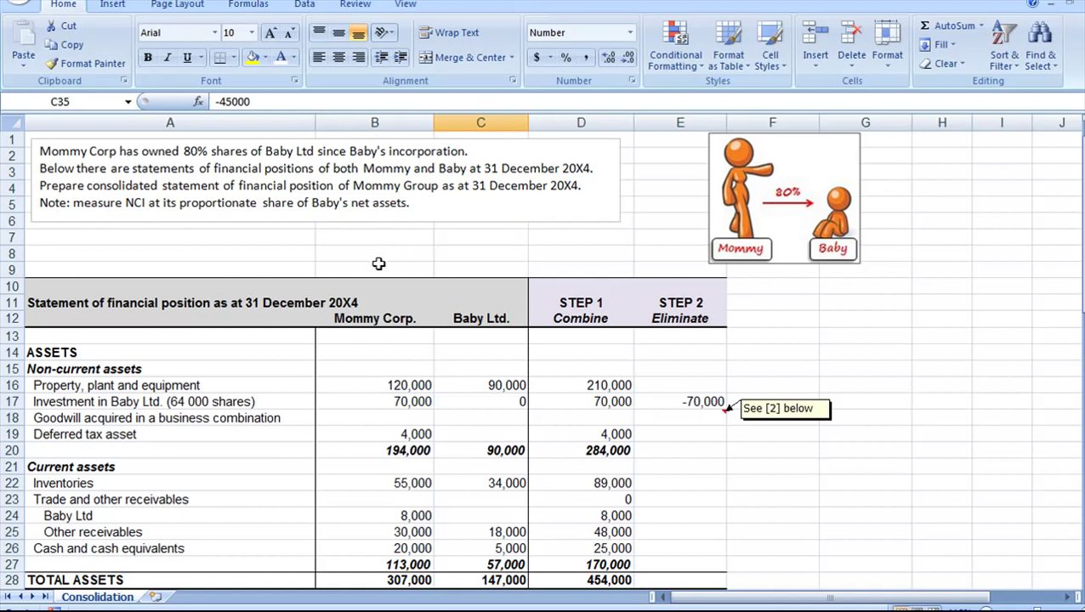
{"action": "scroll", "coordinate": [435, 493], "scroll_direction": "down", "scroll_amount": 3}
{"action": "scroll", "coordinate": [444, 528], "scroll_direction": "up", "scroll_amount": 3}
{"action": "left_click", "coordinate": [47, 152]}
{"action": "left_click_drag", "start_coordinate": [47, 152], "coordinate": [474, 151]}
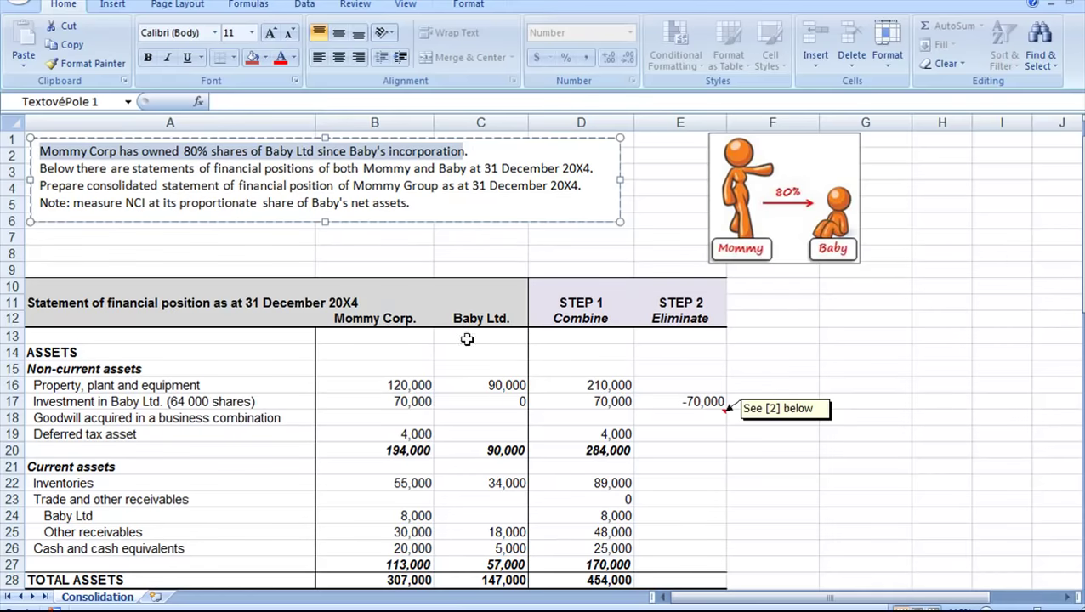
{"action": "scroll", "coordinate": [496, 405], "scroll_direction": "down", "scroll_amount": 4}
{"action": "left_click", "coordinate": [474, 499]}
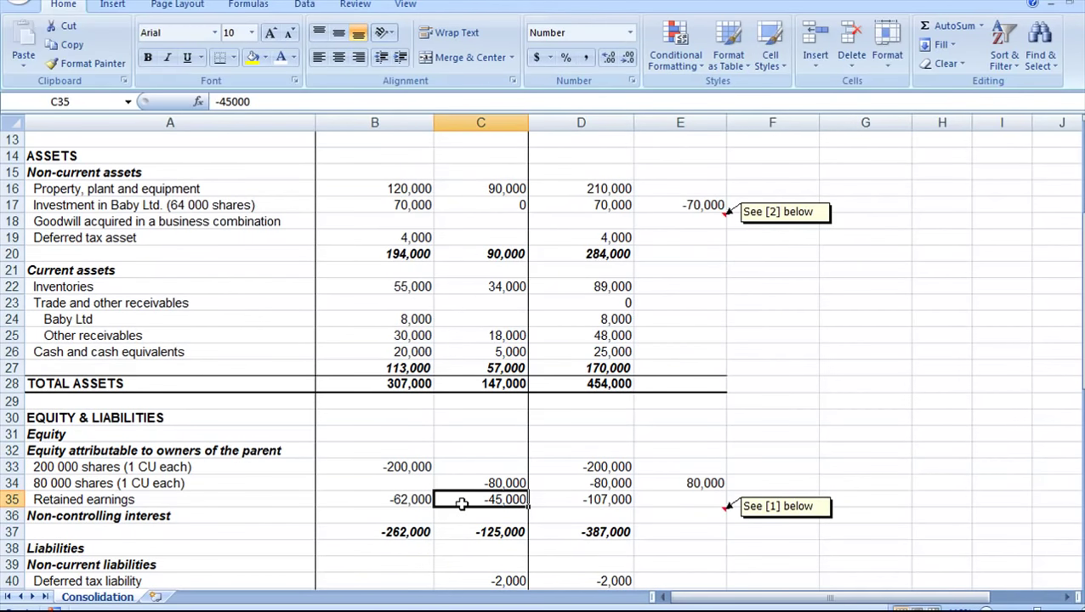
{"action": "scroll", "coordinate": [462, 502], "scroll_direction": "up", "scroll_amount": 4}
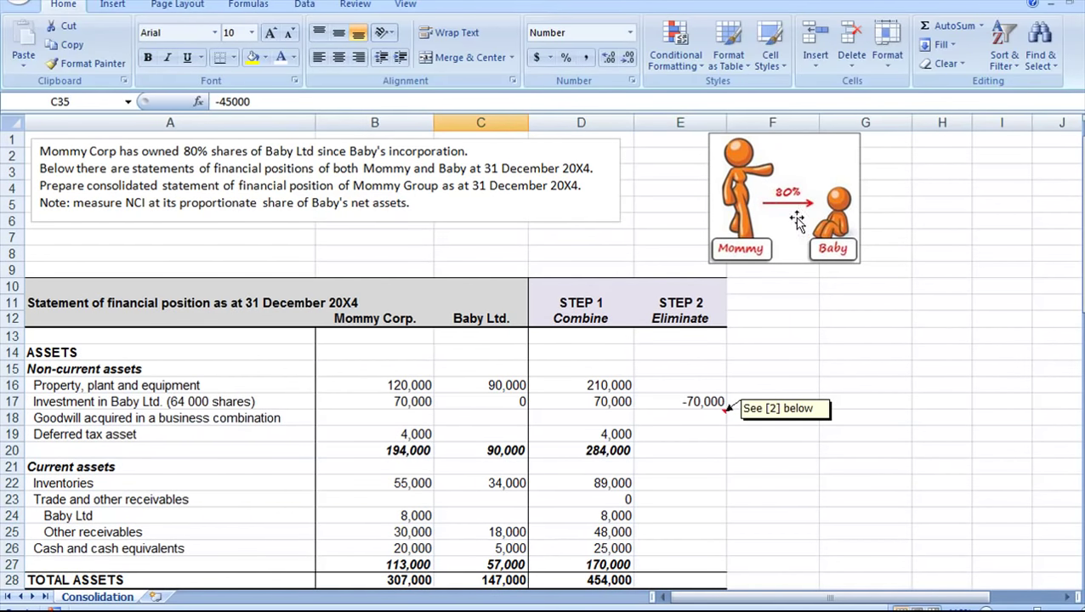
{"action": "scroll", "coordinate": [820, 209], "scroll_direction": "down", "scroll_amount": 4}
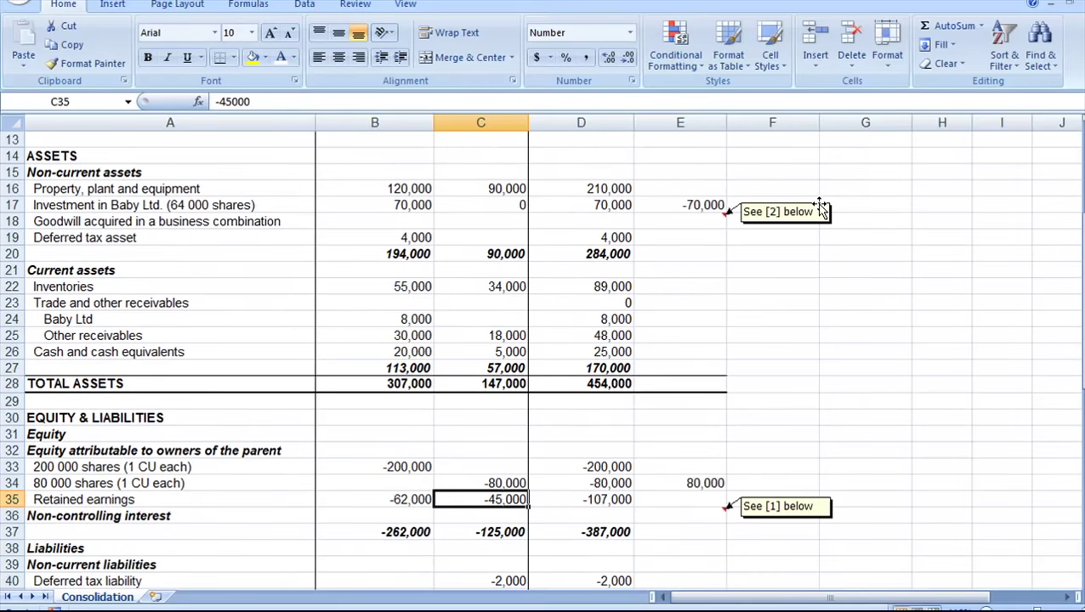
Enter =-C35*20% in E35, eliminating 9,000 of Baby's retained earnings.
{"action": "left_click", "coordinate": [648, 499]}
{"action": "type", "text": "="}
{"action": "key", "text": "Left"}
{"action": "key", "text": "Left"}
{"action": "type", "text": "*20%"}
{"action": "key", "text": "Return"}
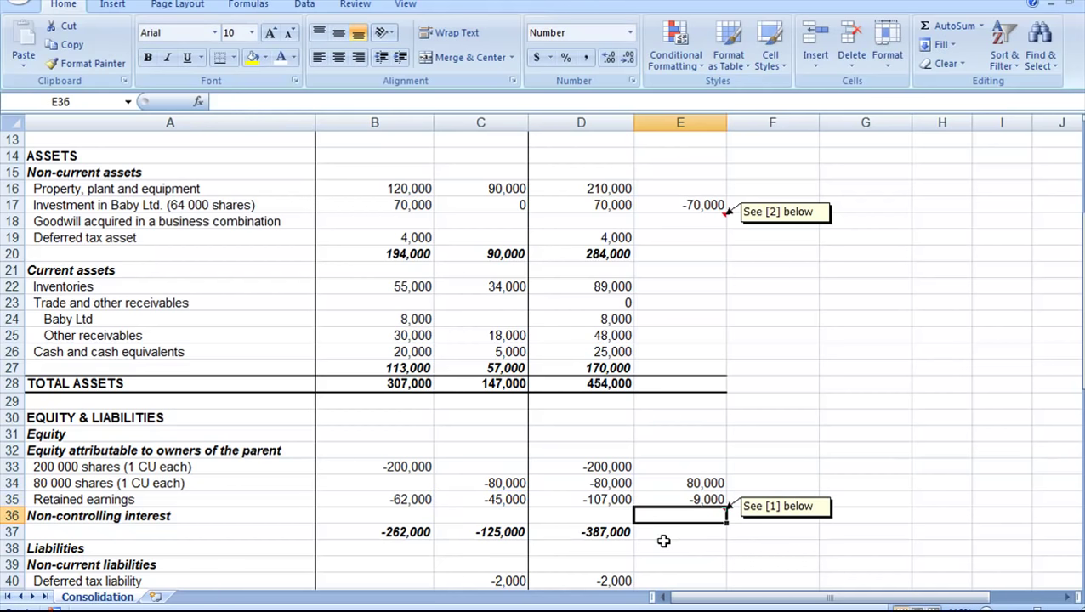
{"action": "left_click", "coordinate": [663, 495]}
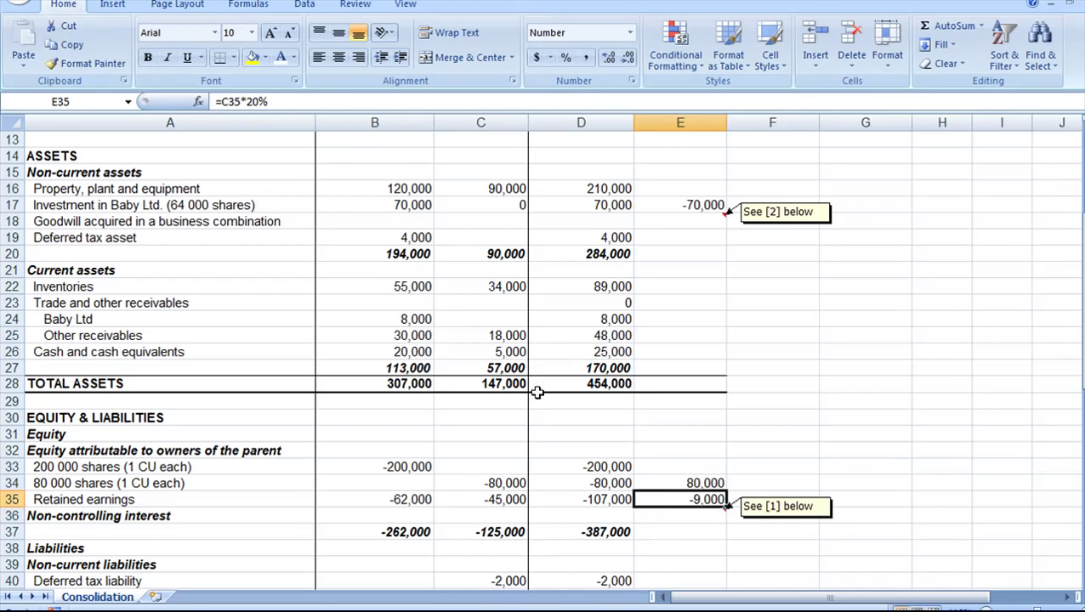
{"action": "left_click", "coordinate": [220, 101]}
{"action": "type", "text": "-"}
{"action": "key", "text": "Return"}
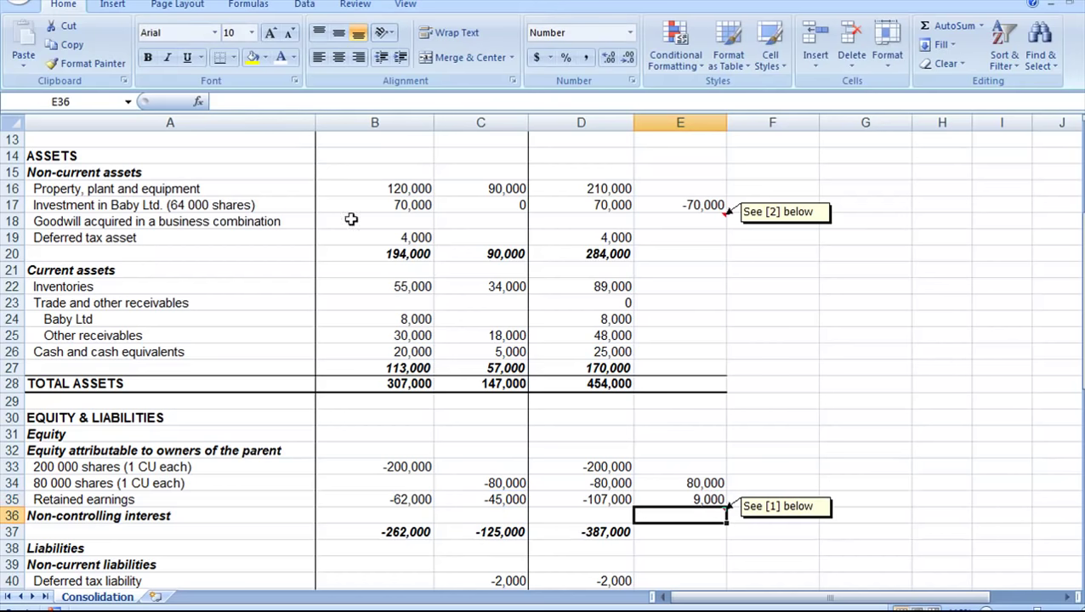
{"action": "left_click", "coordinate": [683, 499]}
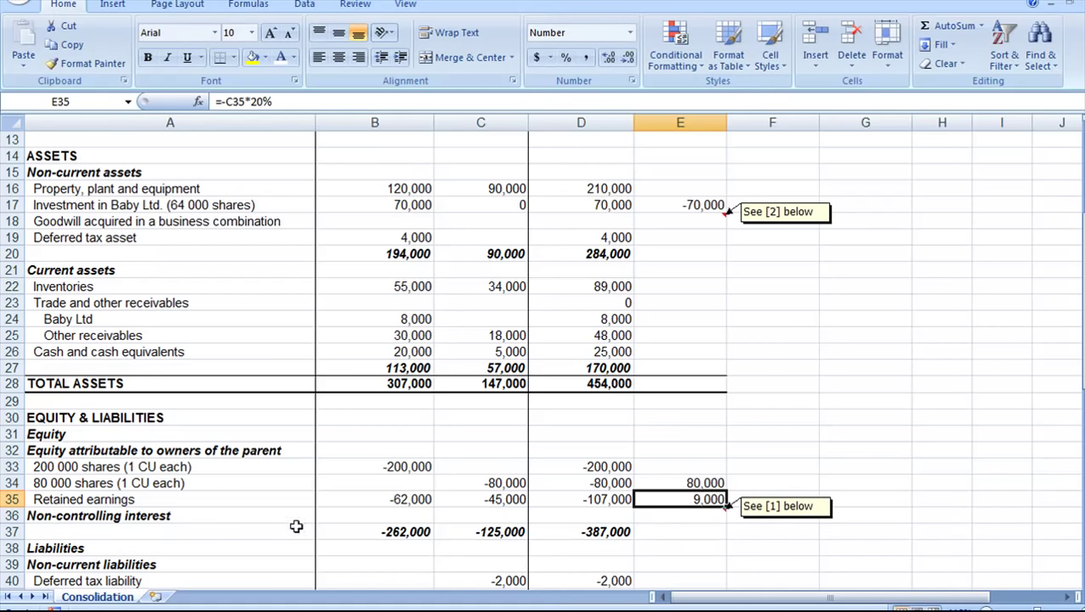
Select the Non-controlling interest row and go to the NCI working.
{"action": "left_click_drag", "start_coordinate": [289, 518], "coordinate": [663, 515]}
{"action": "scroll", "coordinate": [702, 542], "scroll_direction": "down", "scroll_amount": 1}
{"action": "scroll", "coordinate": [702, 542], "scroll_direction": "down", "scroll_amount": 5}
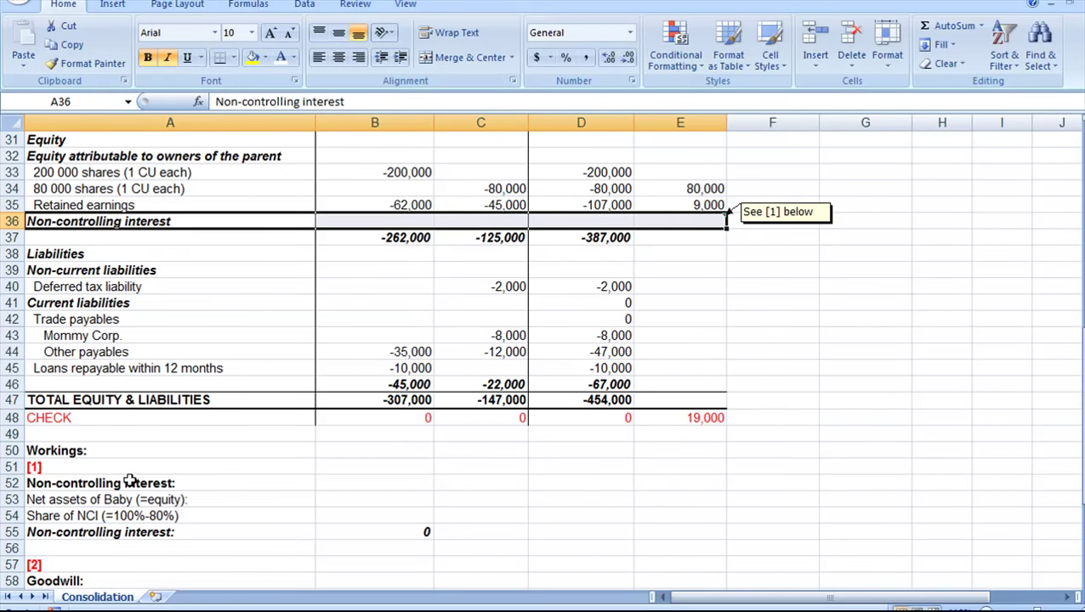
{"action": "left_click", "coordinate": [129, 481]}
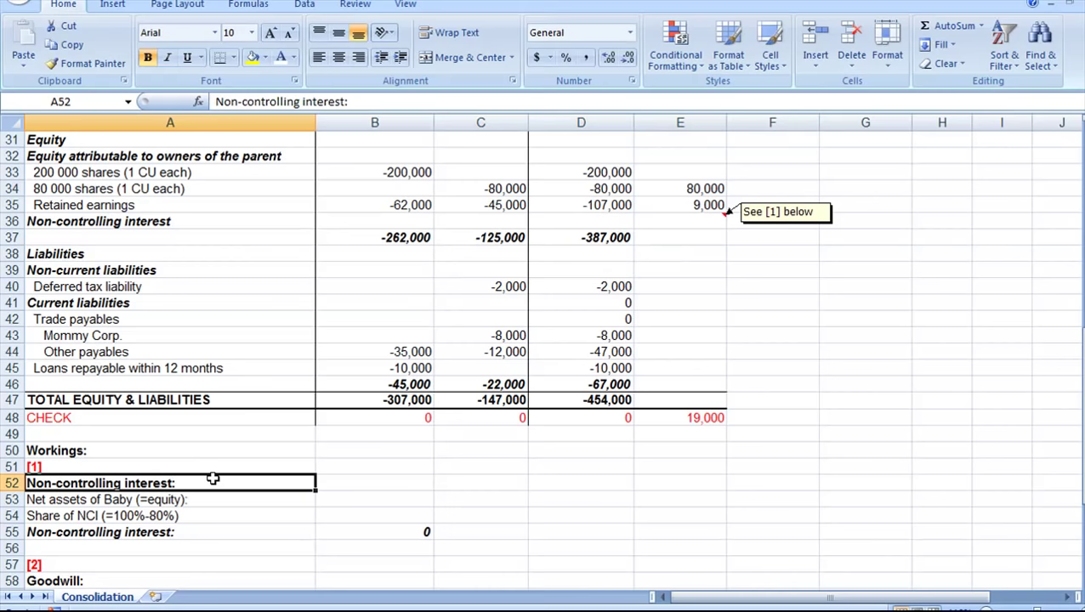
Link B53 to Baby's total equity (-125,000) as net assets, after highlighting the NCI measurement note.
{"action": "scroll", "coordinate": [213, 477], "scroll_direction": "up", "scroll_amount": 10}
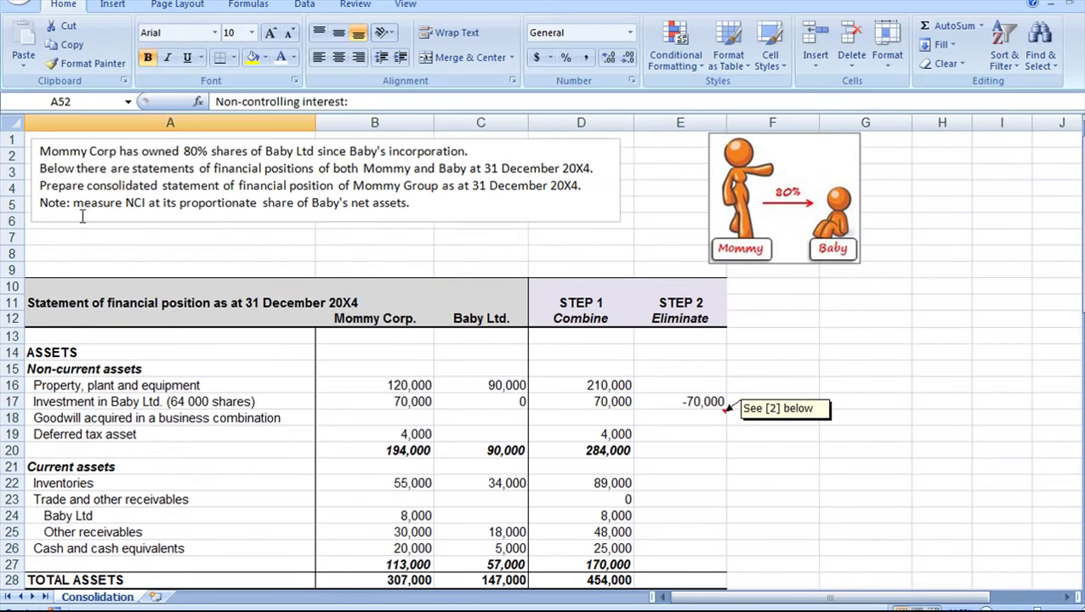
{"action": "left_click_drag", "start_coordinate": [71, 203], "coordinate": [419, 208]}
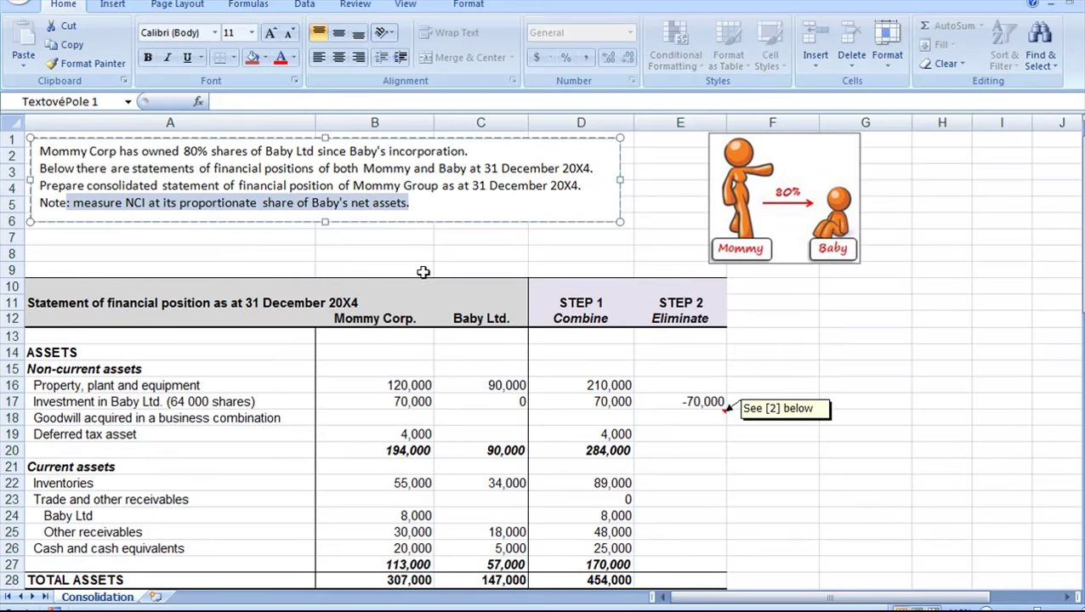
{"action": "scroll", "coordinate": [423, 274], "scroll_direction": "down", "scroll_amount": 11}
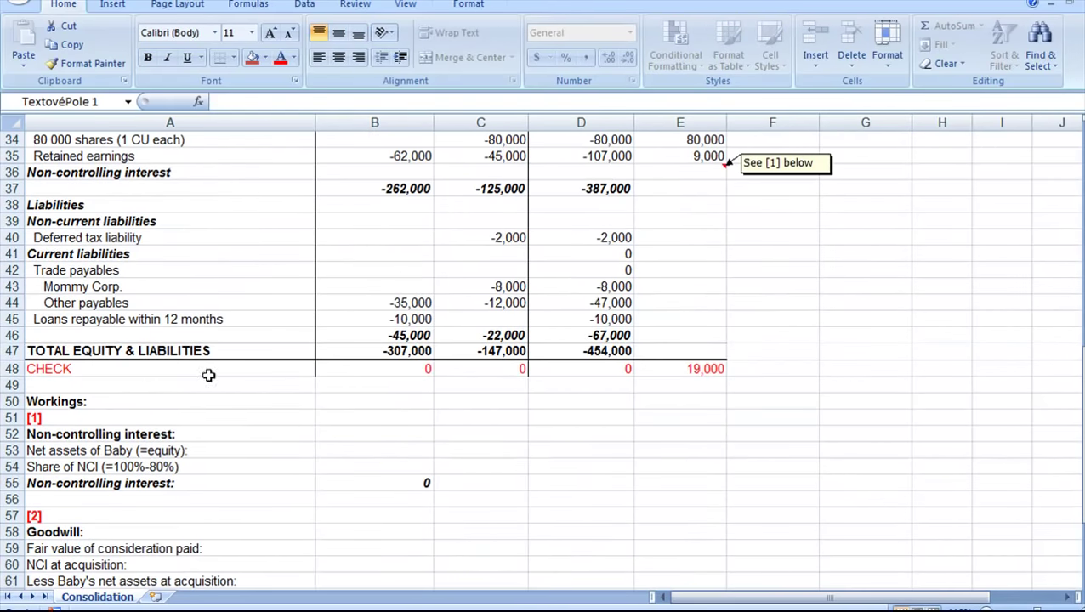
{"action": "left_click", "coordinate": [318, 448]}
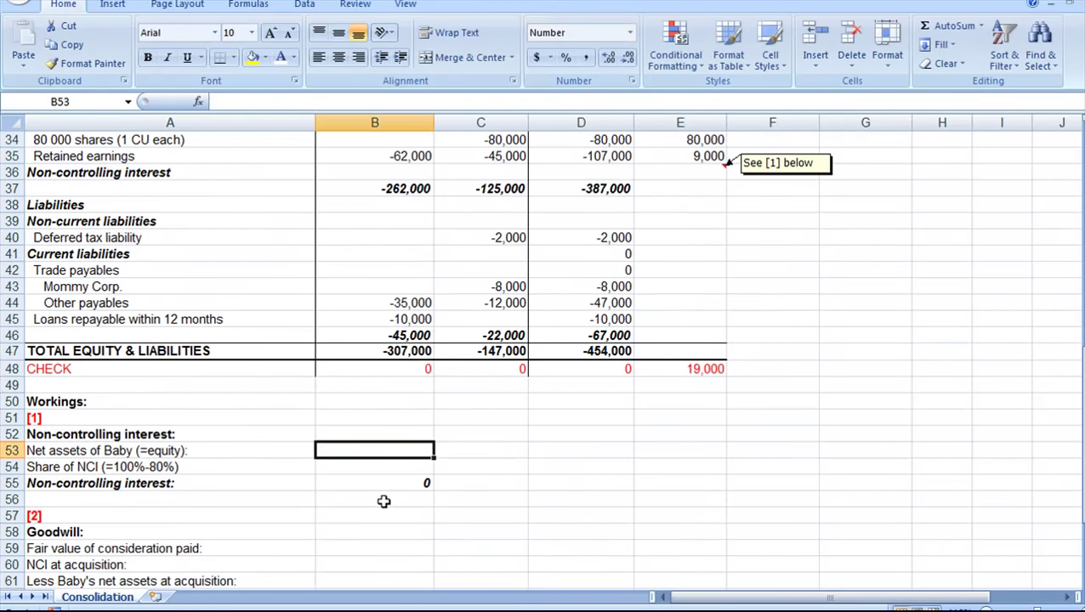
{"action": "type", "text": "="}
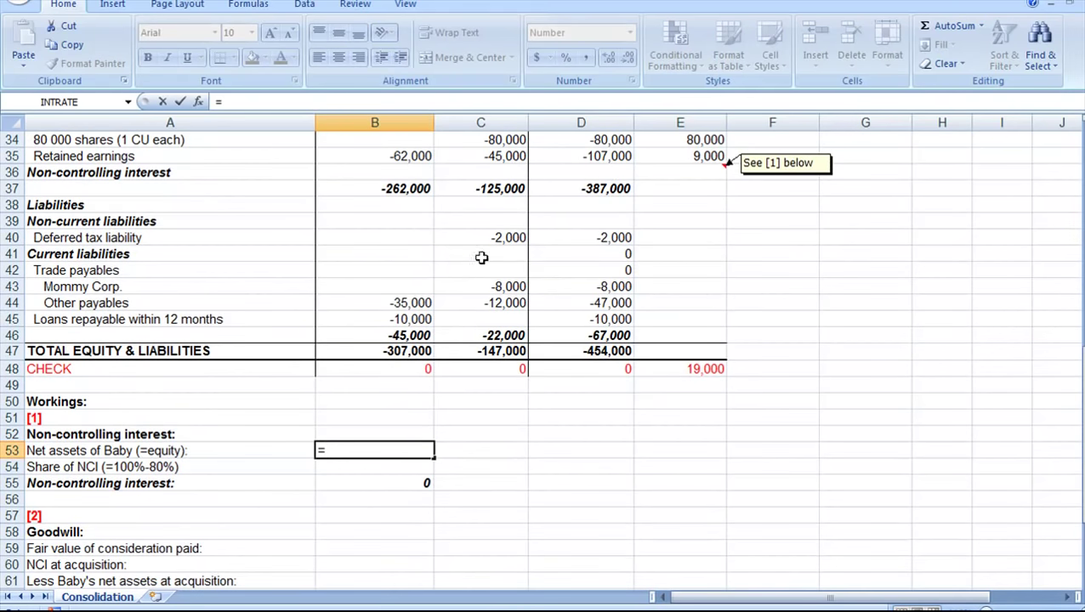
{"action": "left_click", "coordinate": [460, 185]}
{"action": "scroll", "coordinate": [581, 230], "scroll_direction": "up", "scroll_amount": 1}
{"action": "scroll", "coordinate": [580, 231], "scroll_direction": "up", "scroll_amount": 1}
{"action": "key", "text": "Return"}
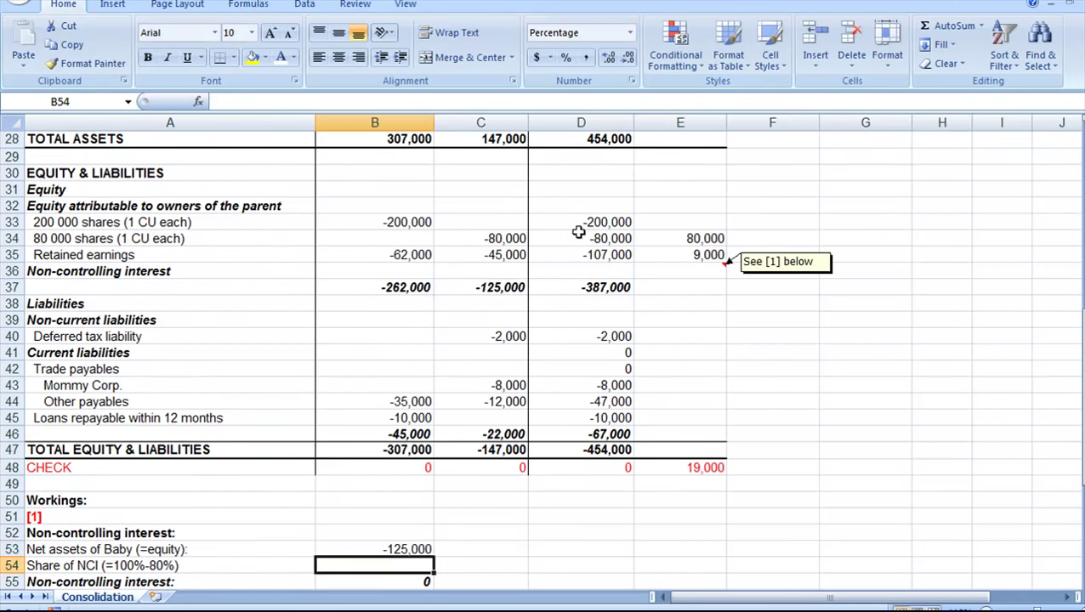
Enter the 20% NCI share in B54 and verify B55 =B54*B53 gives -25,000.
{"action": "type", "text": "20%"}
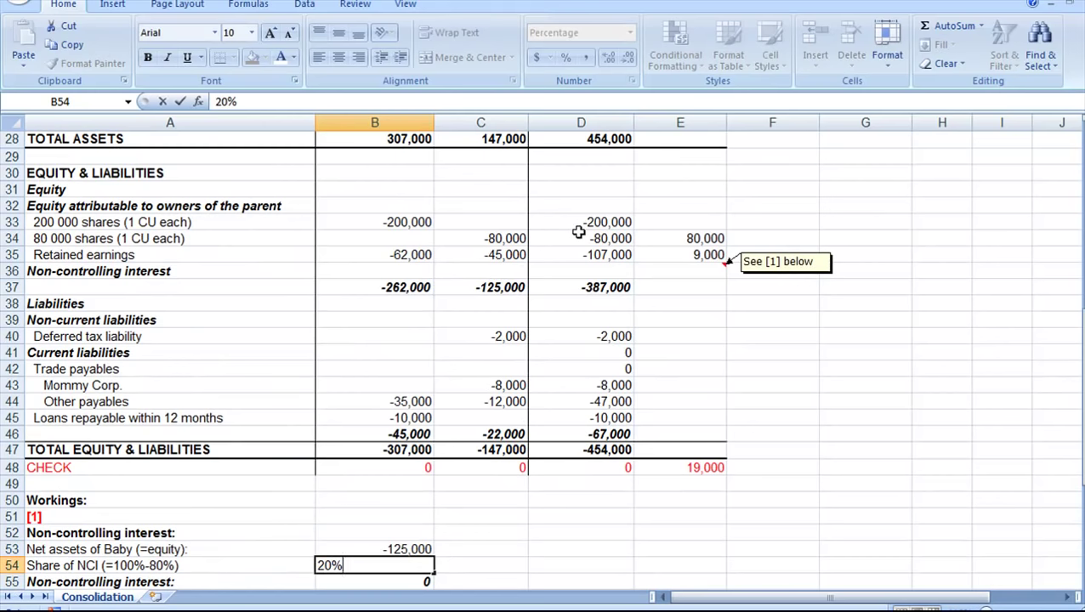
{"action": "key", "text": "Return"}
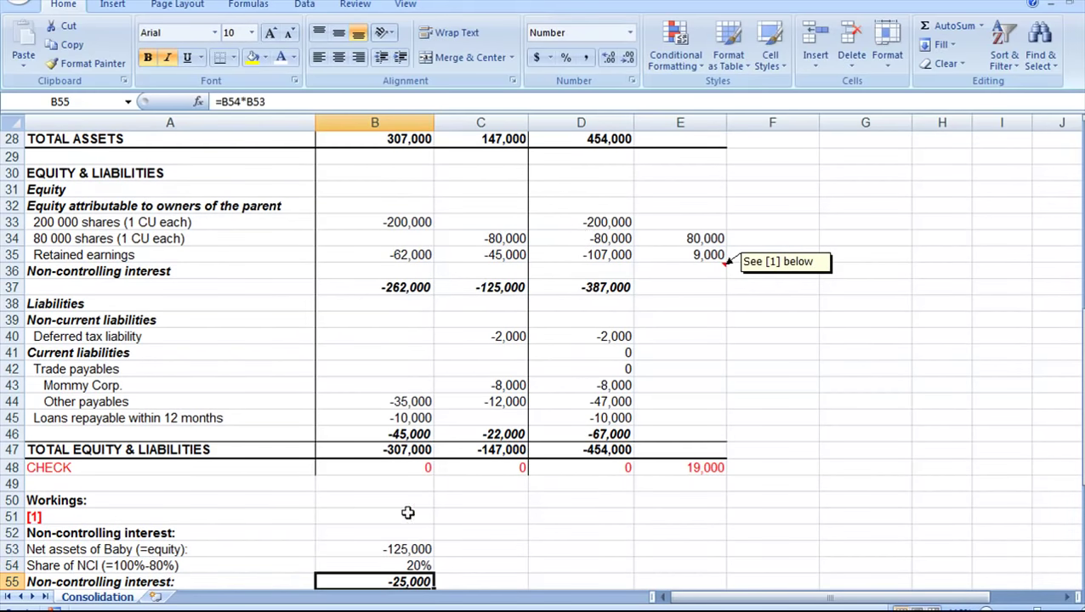
{"action": "scroll", "coordinate": [406, 510], "scroll_direction": "down", "scroll_amount": 1}
{"action": "double_click", "coordinate": [422, 532]}
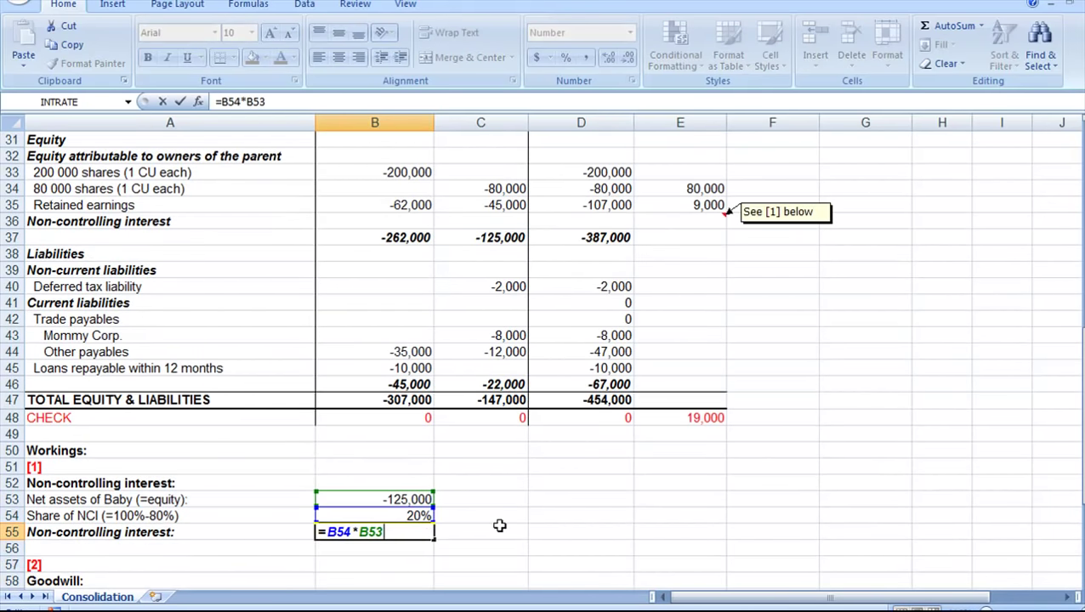
{"action": "key", "text": "Escape"}
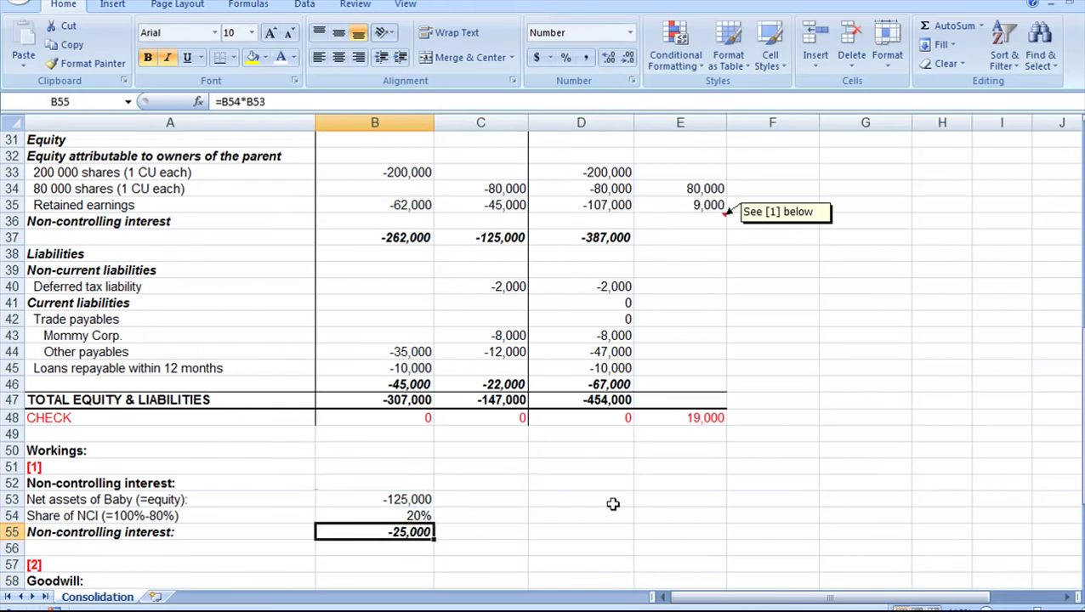
{"action": "left_click", "coordinate": [683, 222]}
Link E36 to the NCI working with =B55, showing -25,000.
{"action": "type", "text": "="}
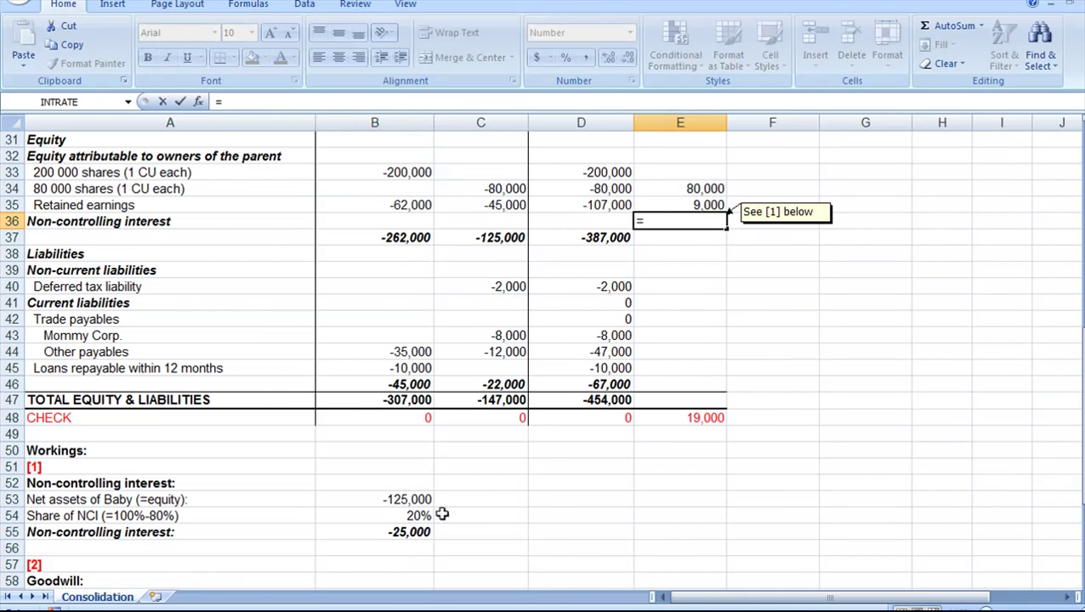
{"action": "left_click", "coordinate": [412, 533]}
{"action": "key", "text": "Return"}
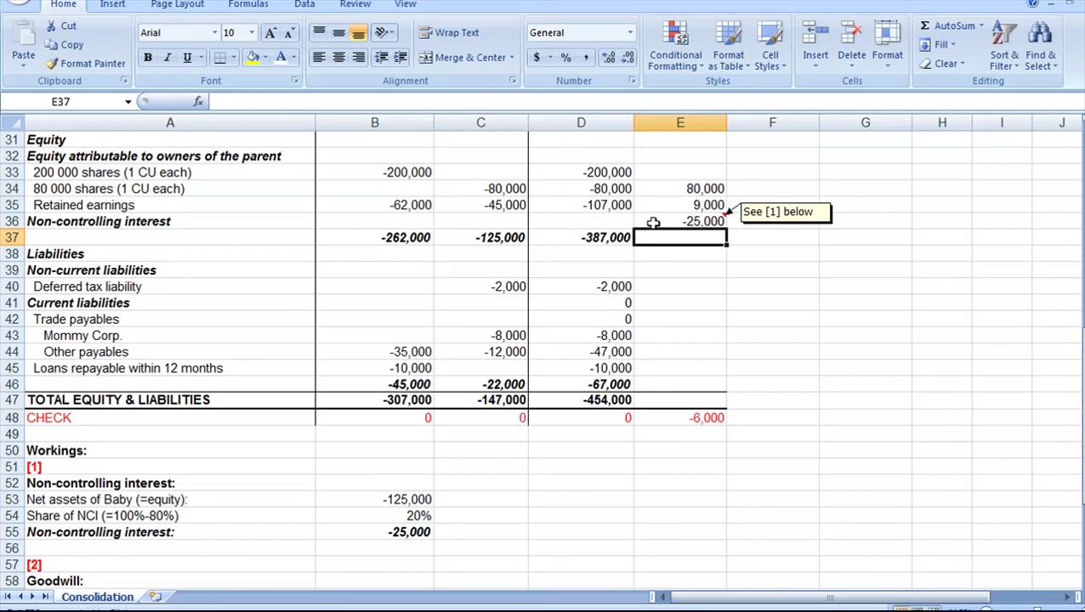
AutoSum E48 as =SUM(E16:E47) for a Step 2 check total of -6,000.
{"action": "left_click", "coordinate": [660, 417]}
{"action": "key", "text": "alt+equal"}
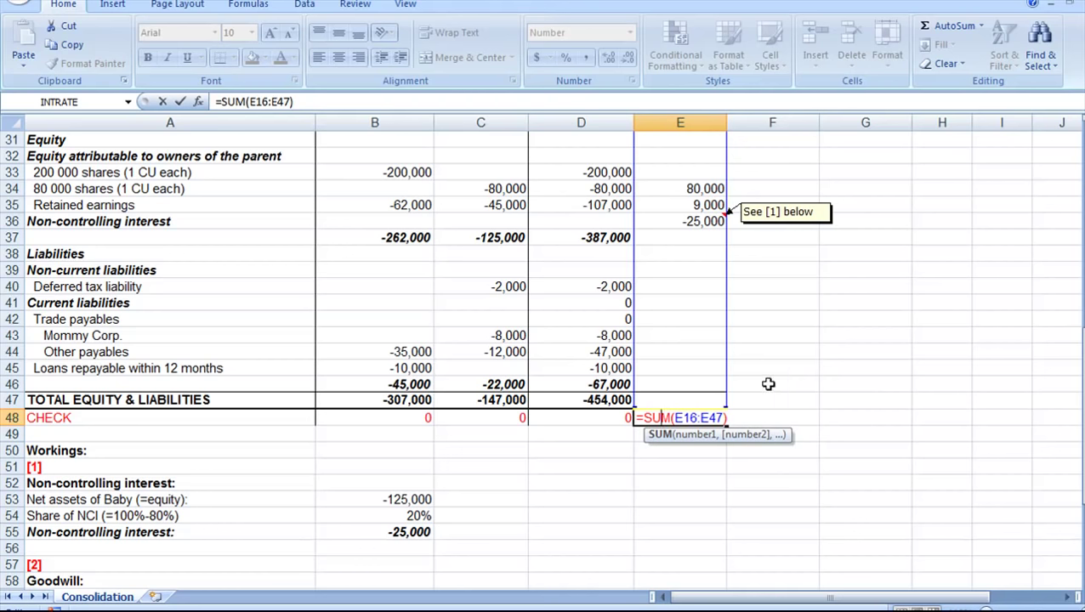
{"action": "key", "text": "ctrl+Return"}
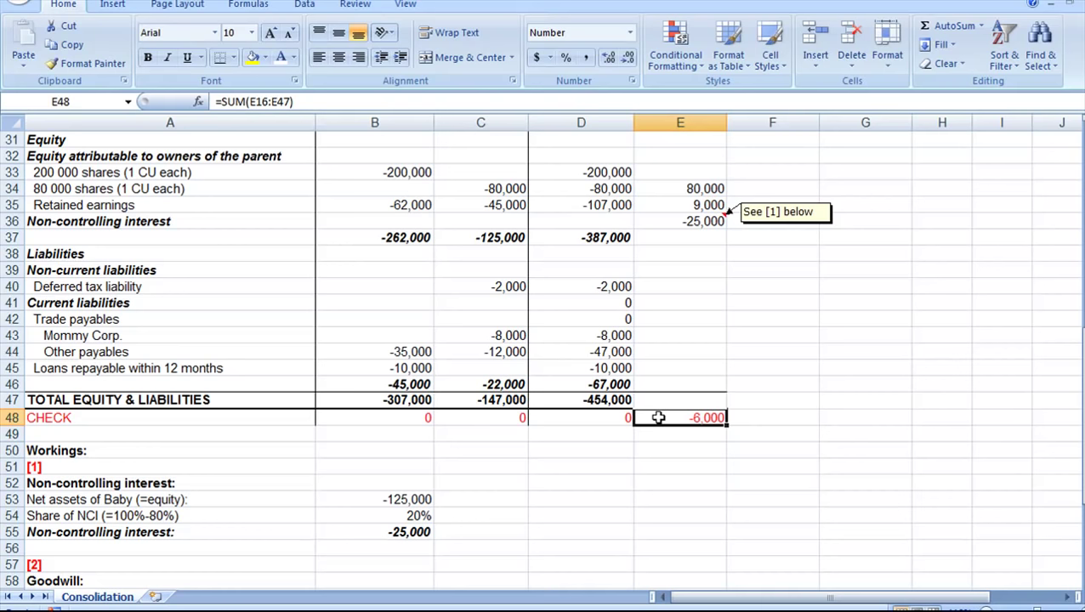
{"action": "scroll", "coordinate": [658, 418], "scroll_direction": "up", "scroll_amount": 5}
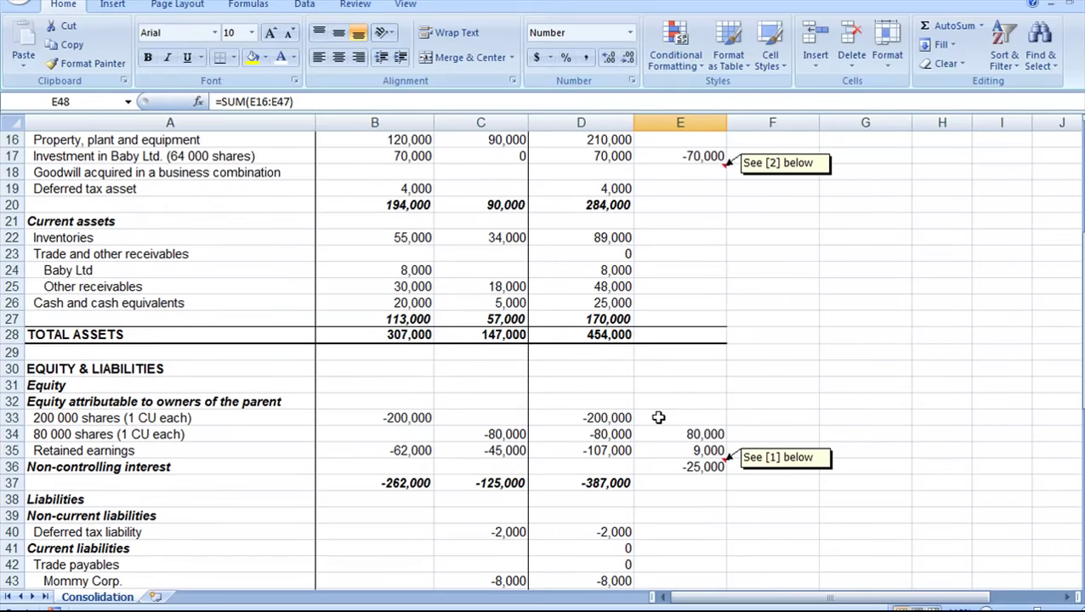
{"action": "scroll", "coordinate": [658, 417], "scroll_direction": "down", "scroll_amount": 3}
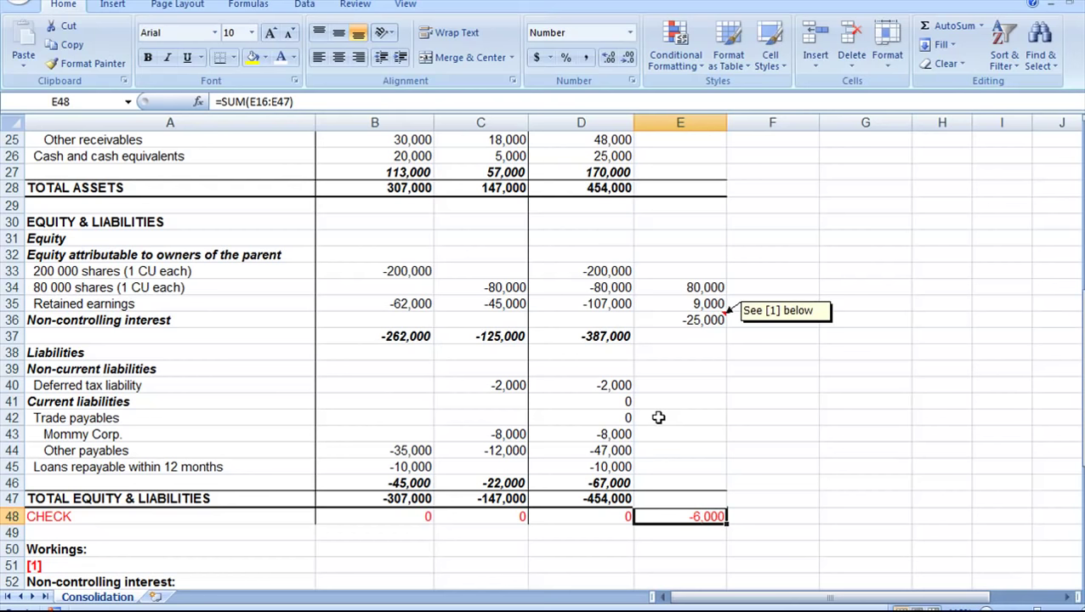
{"action": "scroll", "coordinate": [658, 417], "scroll_direction": "down", "scroll_amount": 3}
{"action": "scroll", "coordinate": [659, 417], "scroll_direction": "down", "scroll_amount": 1}
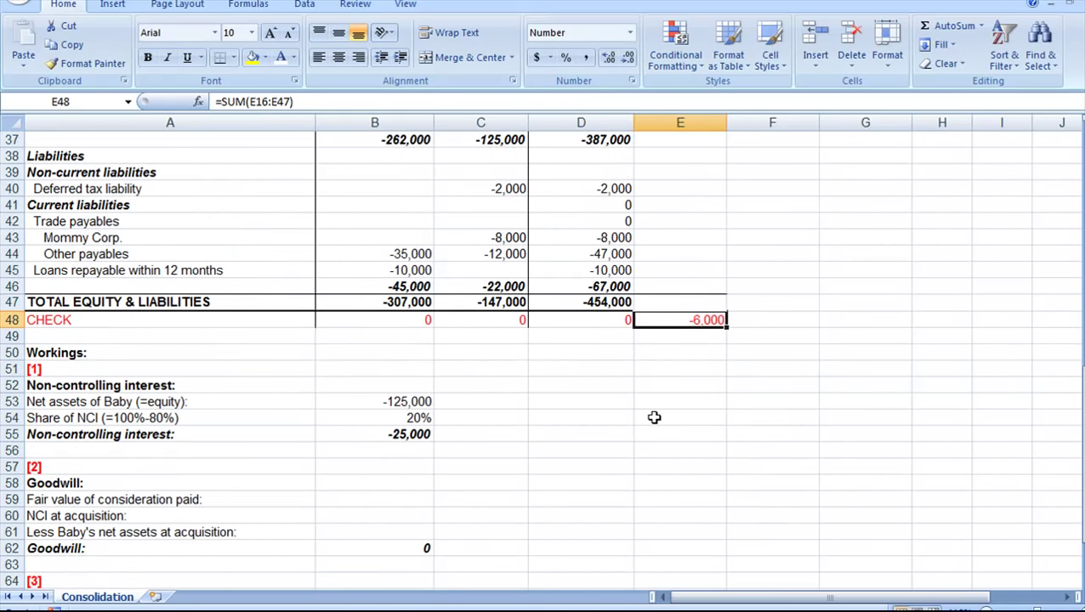
Link goodwill's consideration paid to the 70,000 investment in Baby Ltd. (=B17).
{"action": "left_click", "coordinate": [119, 500]}
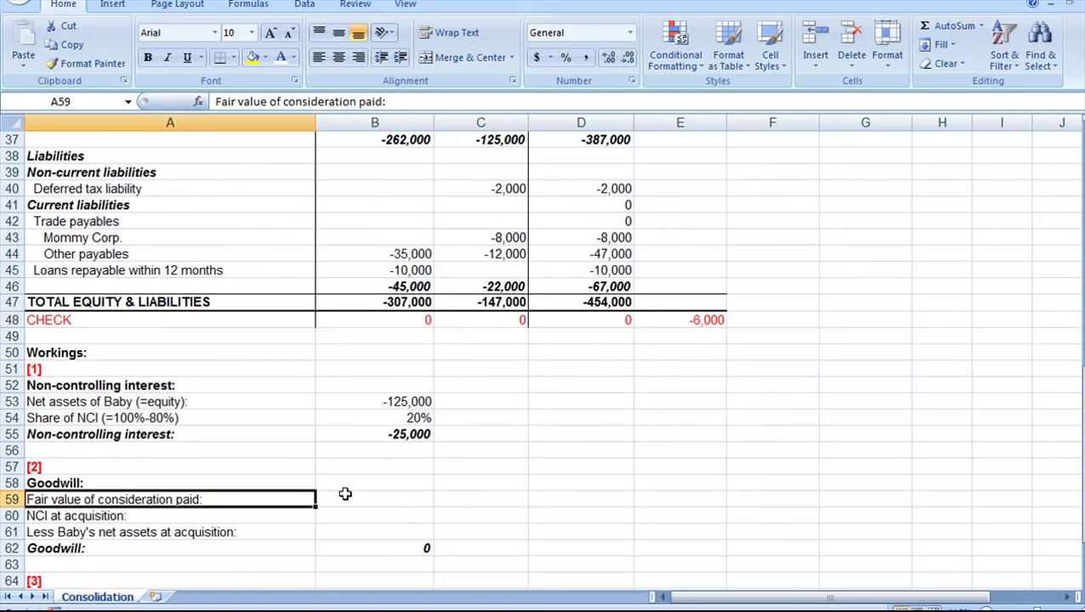
{"action": "left_click", "coordinate": [353, 500]}
{"action": "type", "text": "="}
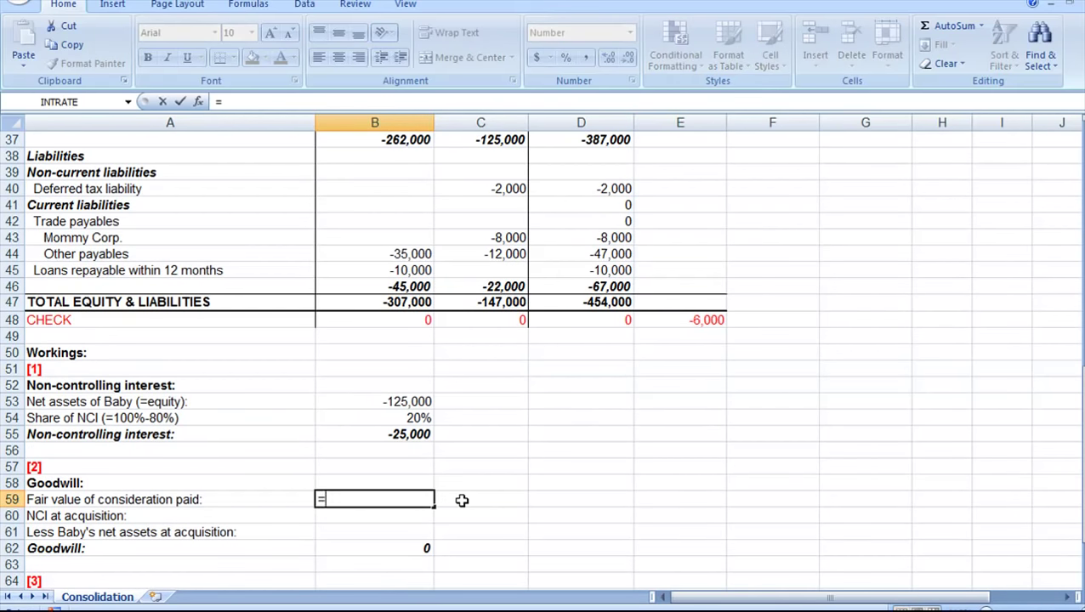
{"action": "scroll", "coordinate": [467, 499], "scroll_direction": "up", "scroll_amount": 9}
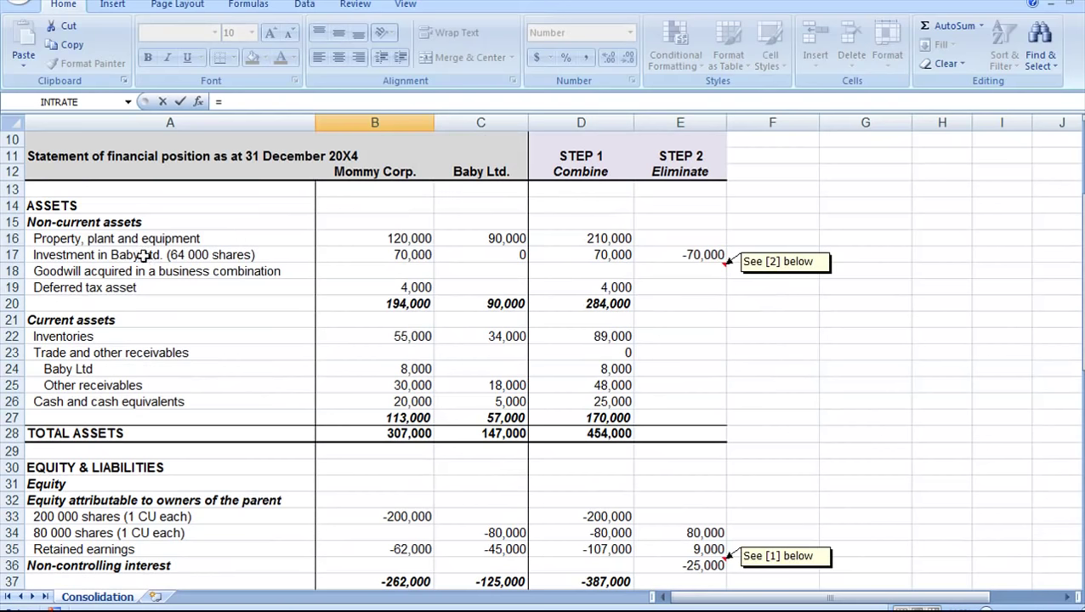
{"action": "left_click", "coordinate": [378, 255]}
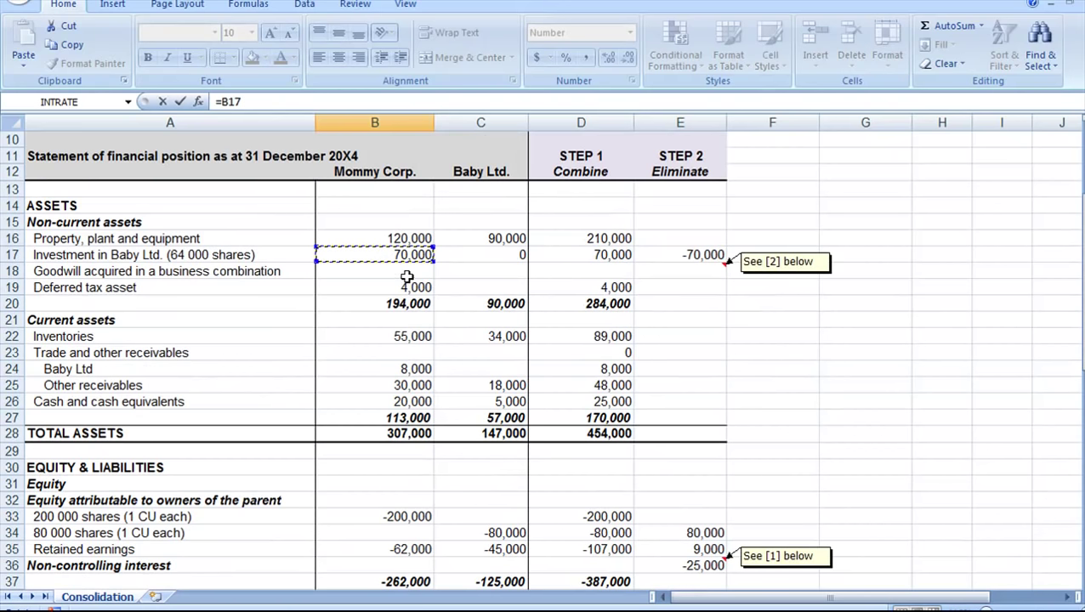
{"action": "key", "text": "Return"}
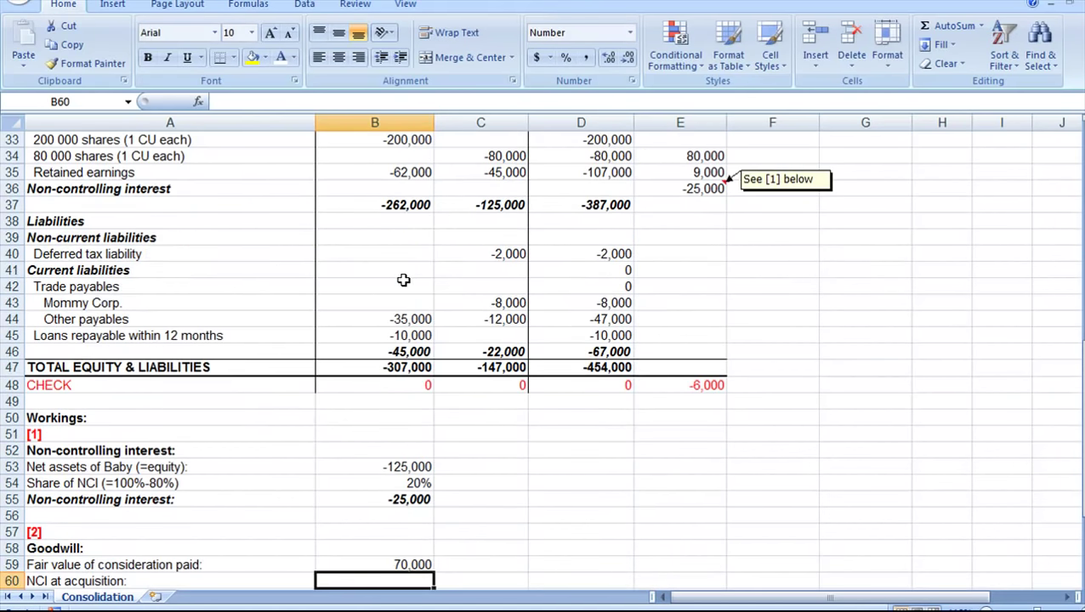
{"action": "scroll", "coordinate": [311, 440], "scroll_direction": "down", "scroll_amount": 1}
Enter NCI at acquisition as 20% of Baby's net assets, giving 16,000.
{"action": "left_click", "coordinate": [125, 530]}
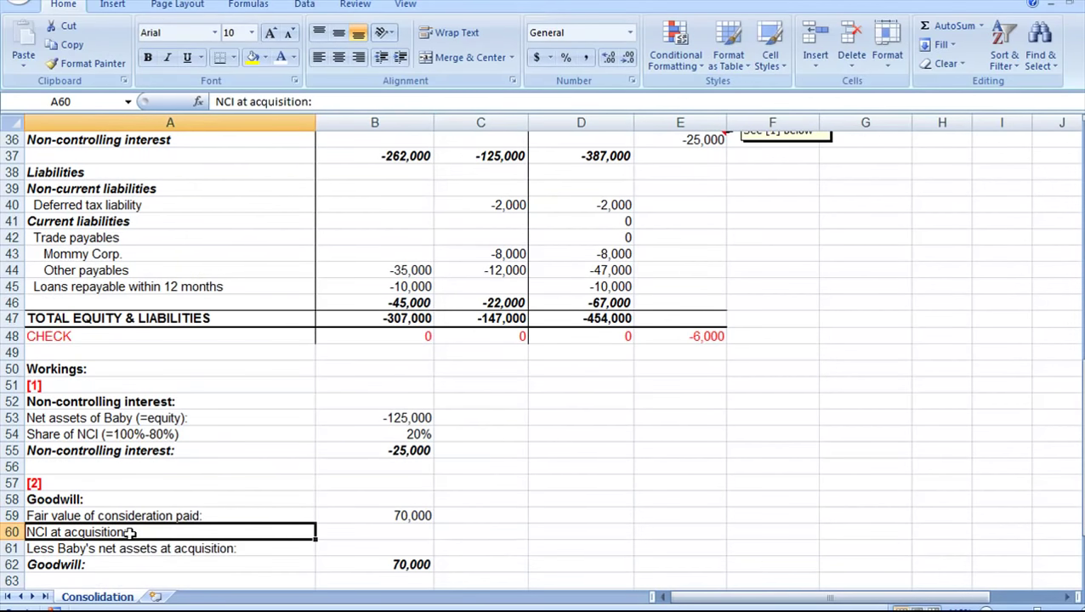
{"action": "left_click", "coordinate": [359, 532]}
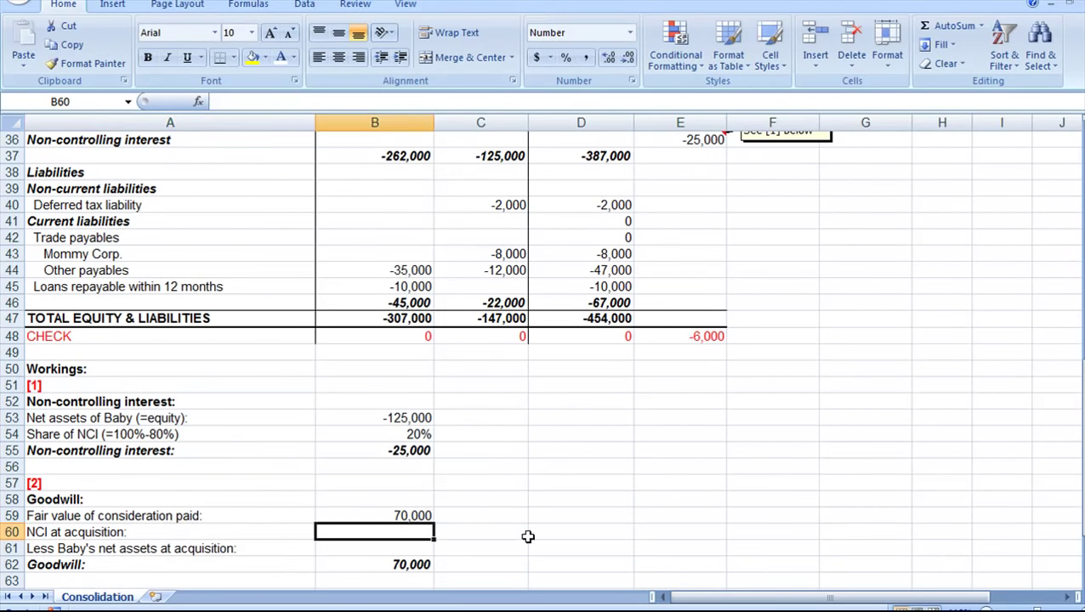
{"action": "type", "text": "=20"}
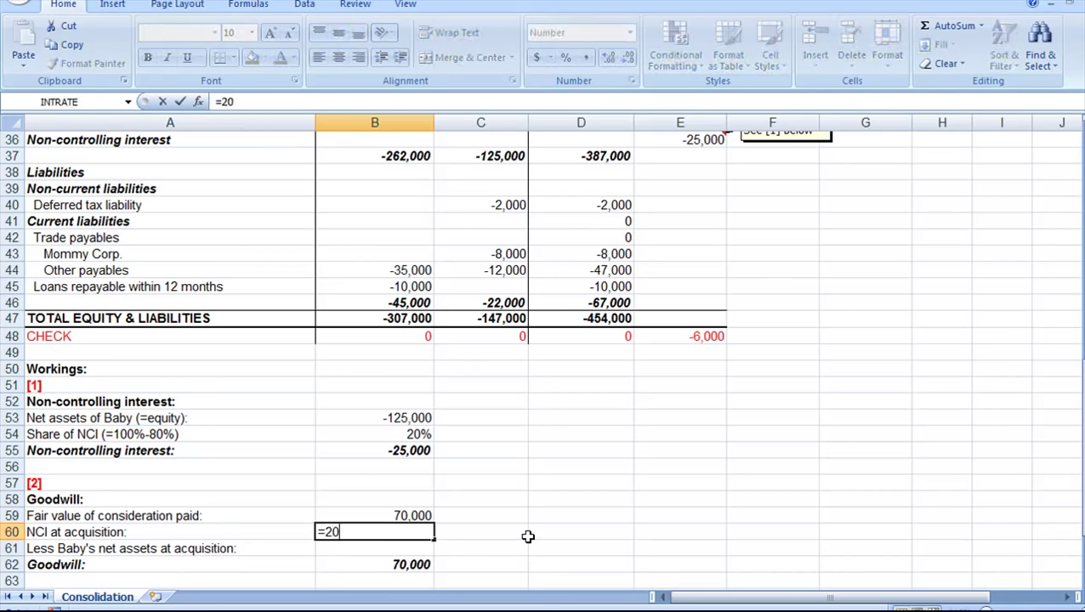
{"action": "type", "text": "%*"}
{"action": "scroll", "coordinate": [487, 448], "scroll_direction": "up", "scroll_amount": 2}
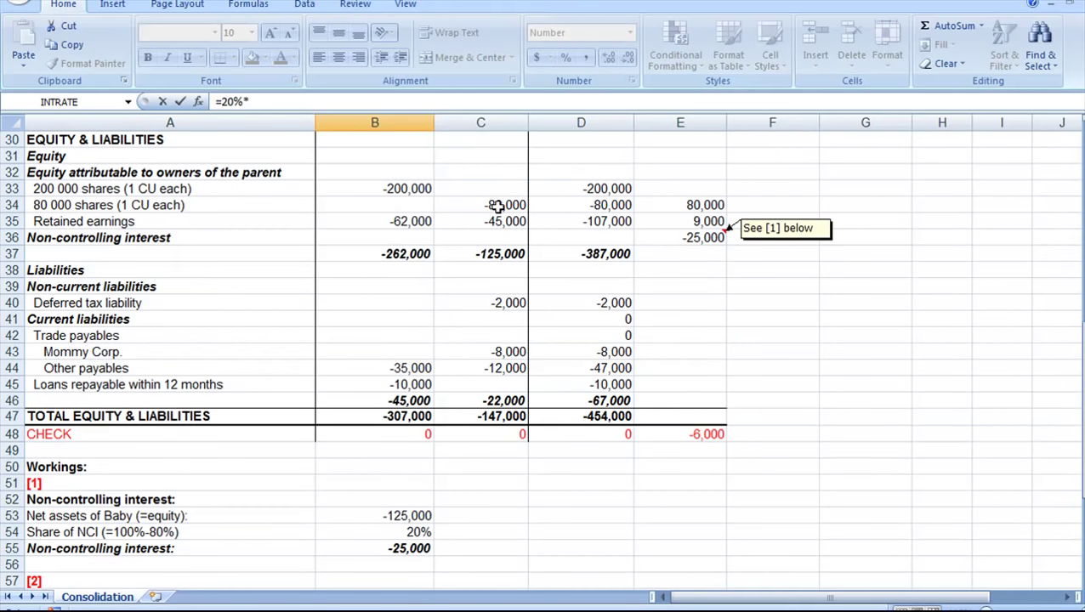
{"action": "left_click", "coordinate": [484, 206]}
{"action": "key", "text": "F2"}
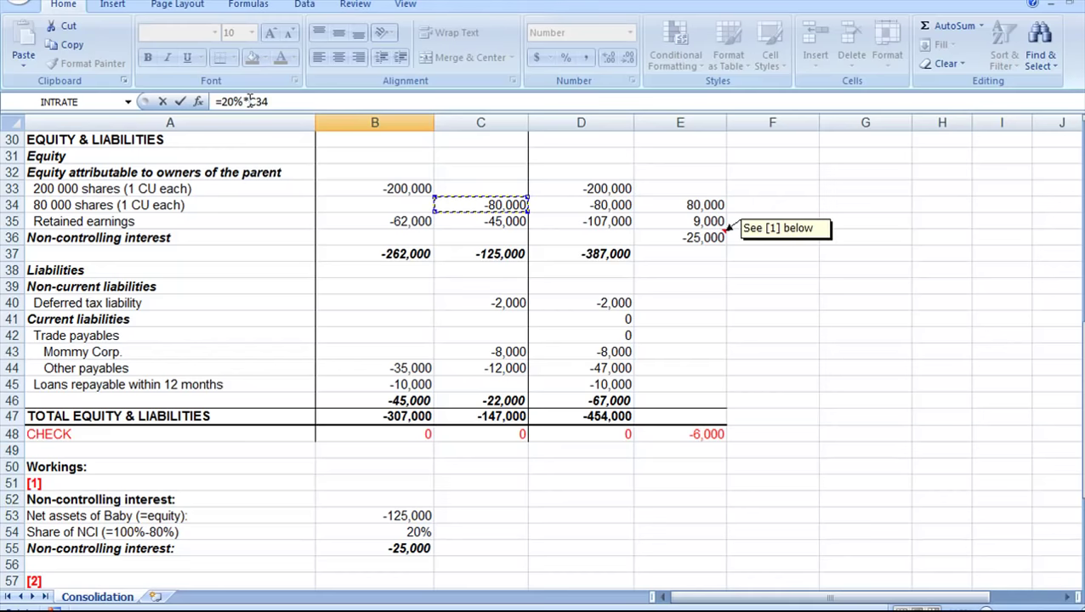
{"action": "key", "text": "Return"}
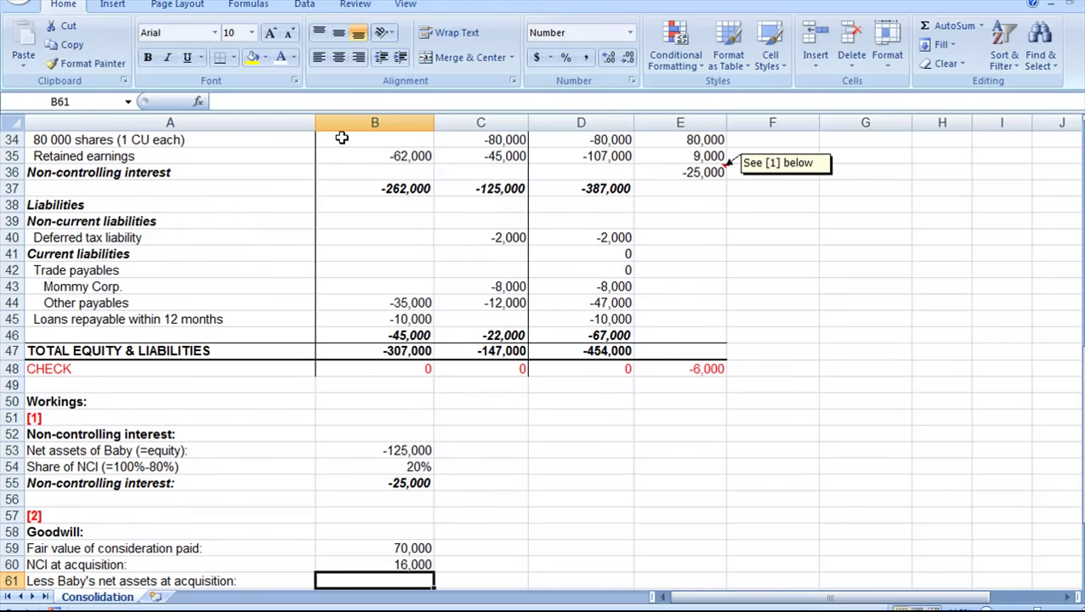
{"action": "scroll", "coordinate": [321, 502], "scroll_direction": "down", "scroll_amount": 1}
{"action": "left_click", "coordinate": [351, 513]}
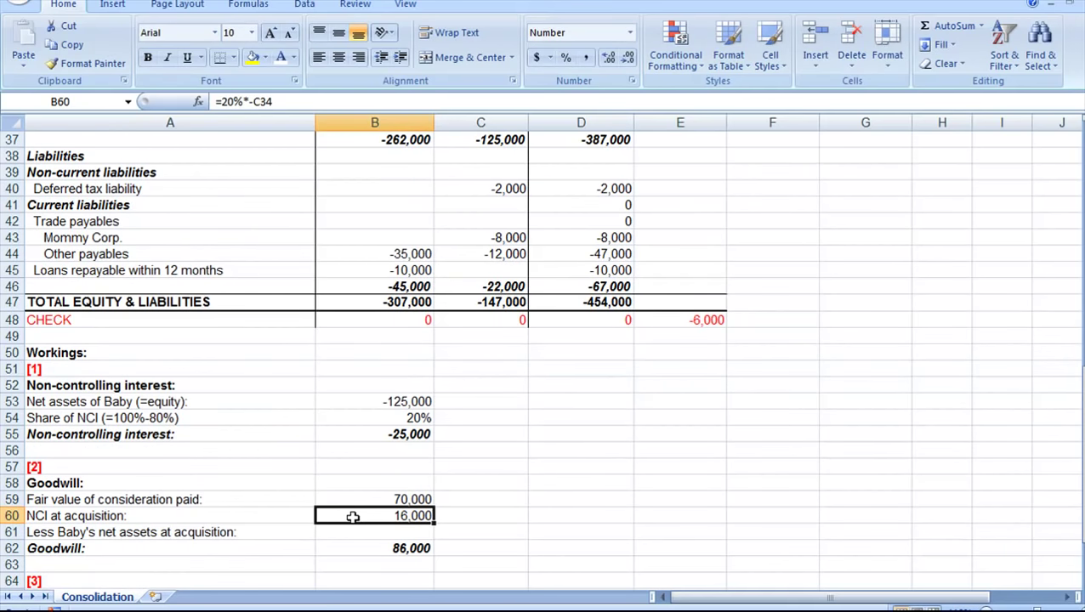
Link Baby's net assets of -80,000 and confirm the goodwill total of 6,000.
{"action": "left_click", "coordinate": [347, 532]}
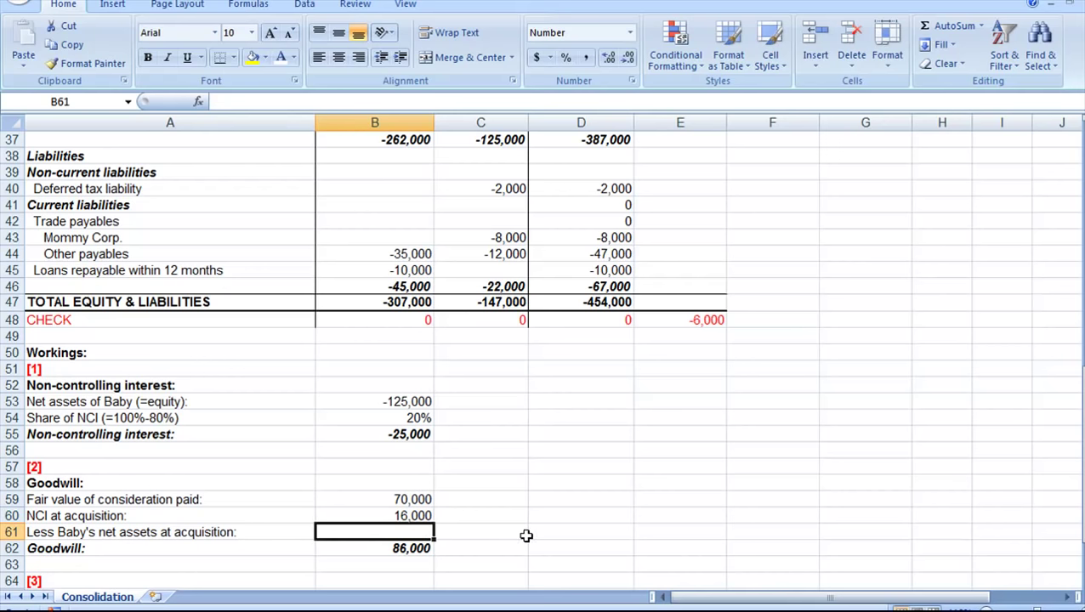
{"action": "type", "text": "="}
{"action": "scroll", "coordinate": [489, 510], "scroll_direction": "up", "scroll_amount": 2}
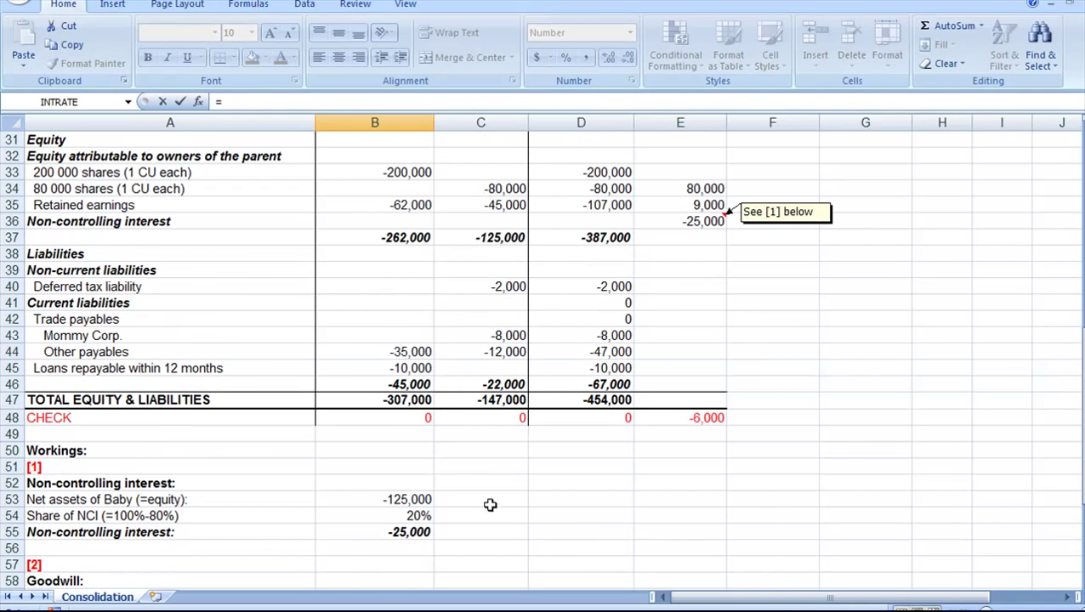
{"action": "left_click", "coordinate": [492, 191]}
{"action": "key", "text": "Return"}
{"action": "scroll", "coordinate": [363, 438], "scroll_direction": "down", "scroll_amount": 1}
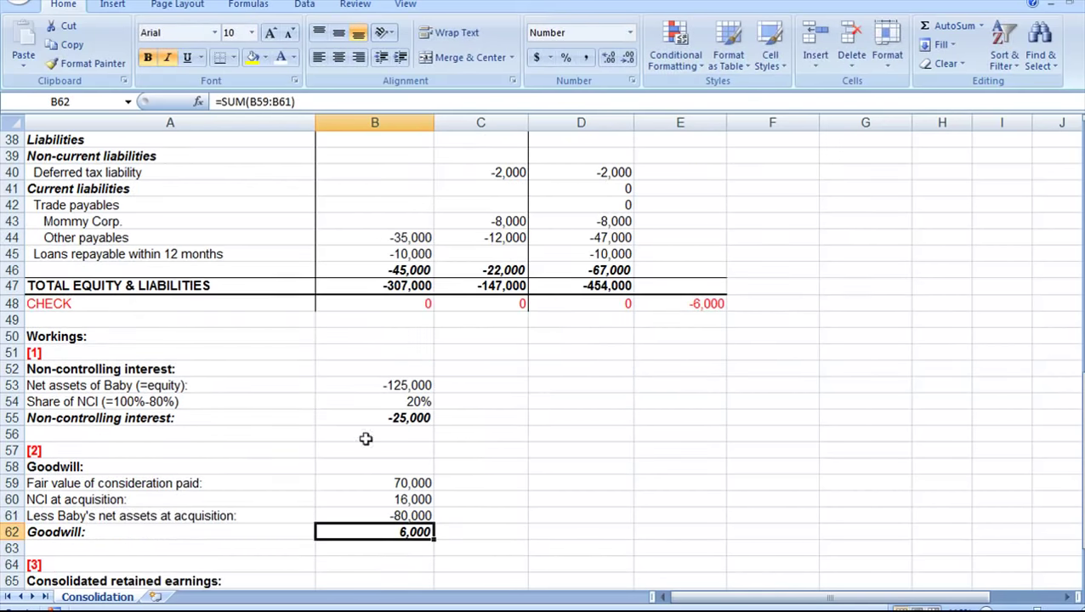
{"action": "double_click", "coordinate": [389, 531]}
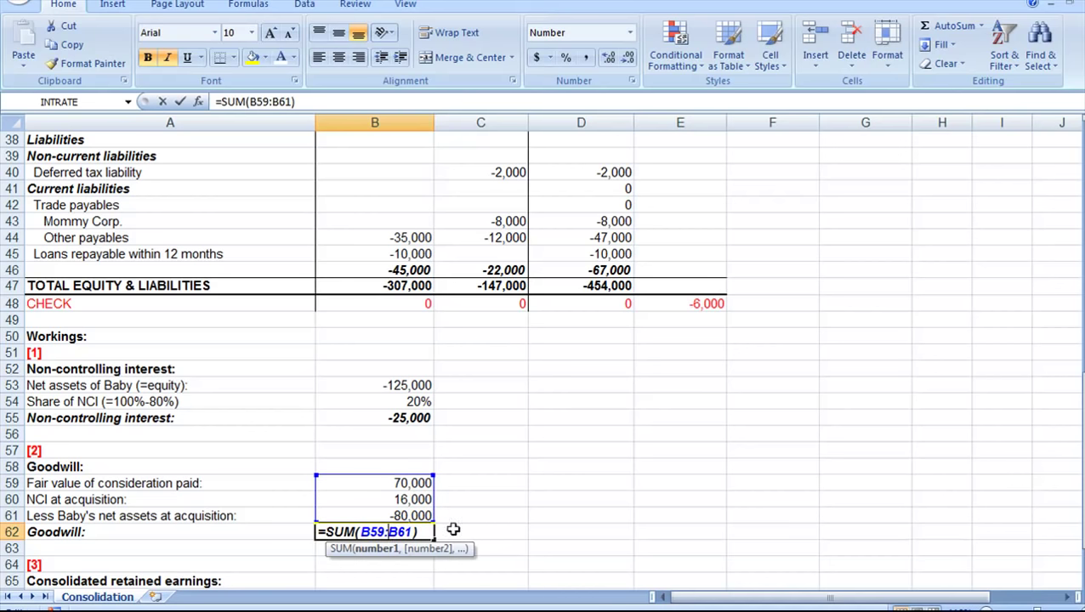
{"action": "key", "text": "Return"}
{"action": "scroll", "coordinate": [633, 451], "scroll_direction": "up", "scroll_amount": 8}
{"action": "scroll", "coordinate": [633, 452], "scroll_direction": "up", "scroll_amount": 1}
{"action": "left_click", "coordinate": [117, 251]}
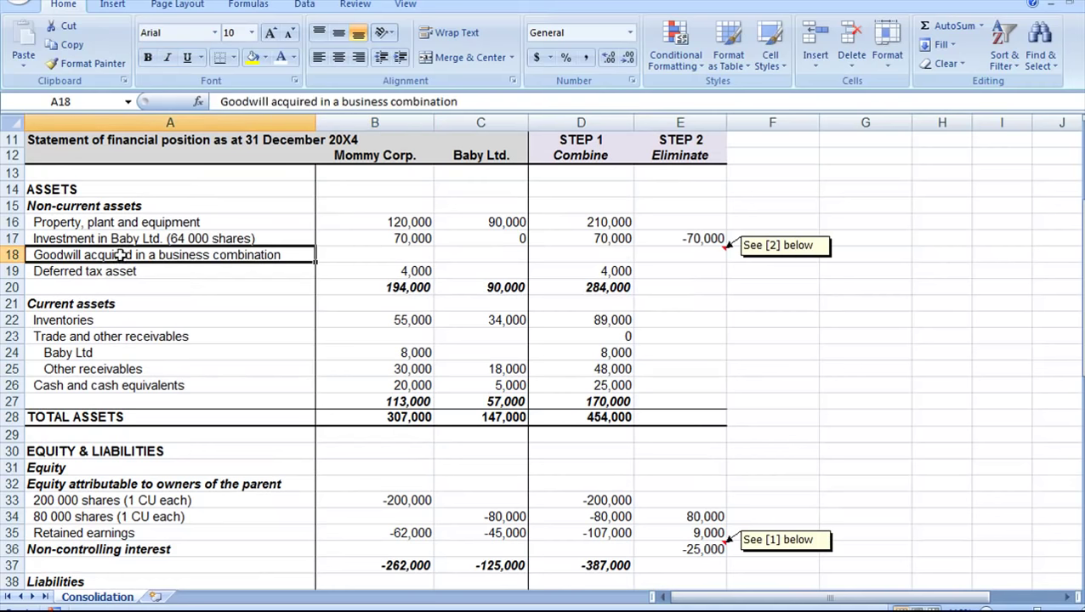
{"action": "left_click", "coordinate": [643, 255]}
{"action": "type", "text": "="}
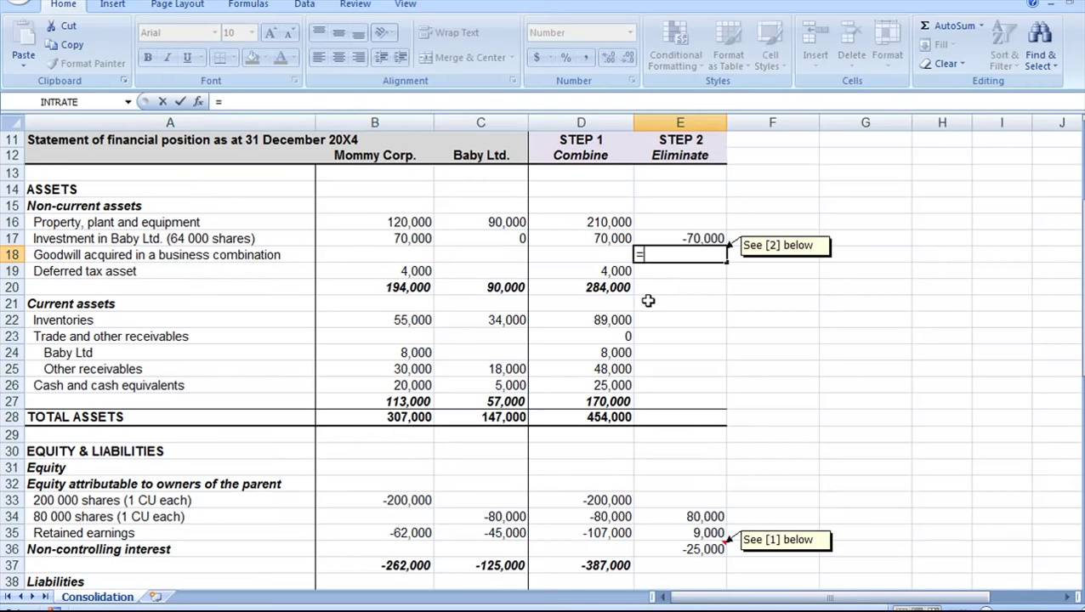
{"action": "scroll", "coordinate": [592, 337], "scroll_direction": "down", "scroll_amount": 10}
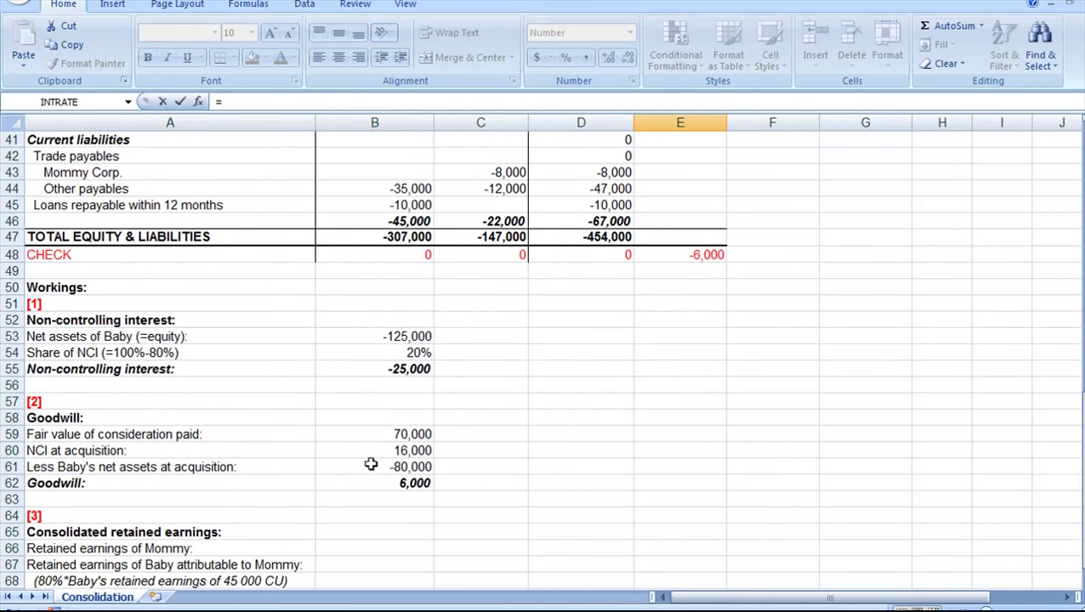
{"action": "left_click", "coordinate": [372, 481]}
{"action": "key", "text": "Return"}
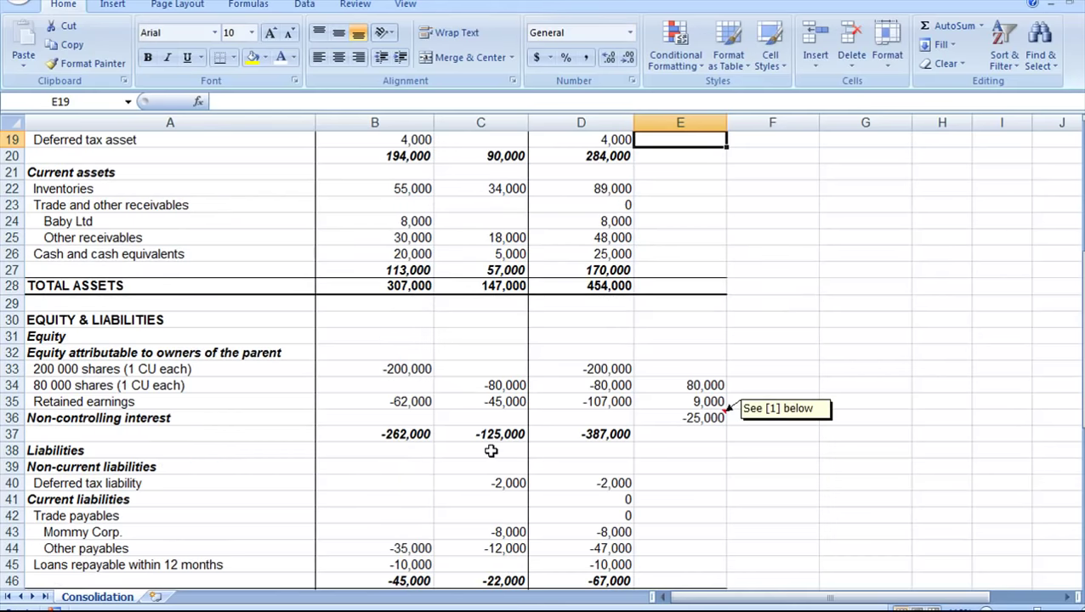
{"action": "scroll", "coordinate": [480, 432], "scroll_direction": "up", "scroll_amount": 2}
{"action": "scroll", "coordinate": [665, 206], "scroll_direction": "up", "scroll_amount": 1}
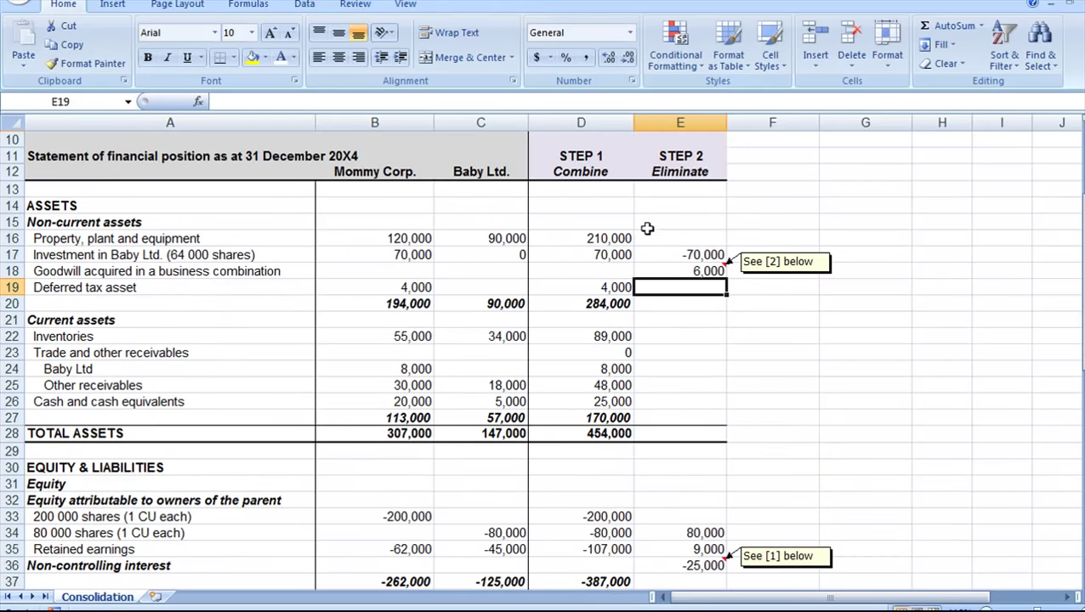
{"action": "scroll", "coordinate": [645, 255], "scroll_direction": "down", "scroll_amount": 6}
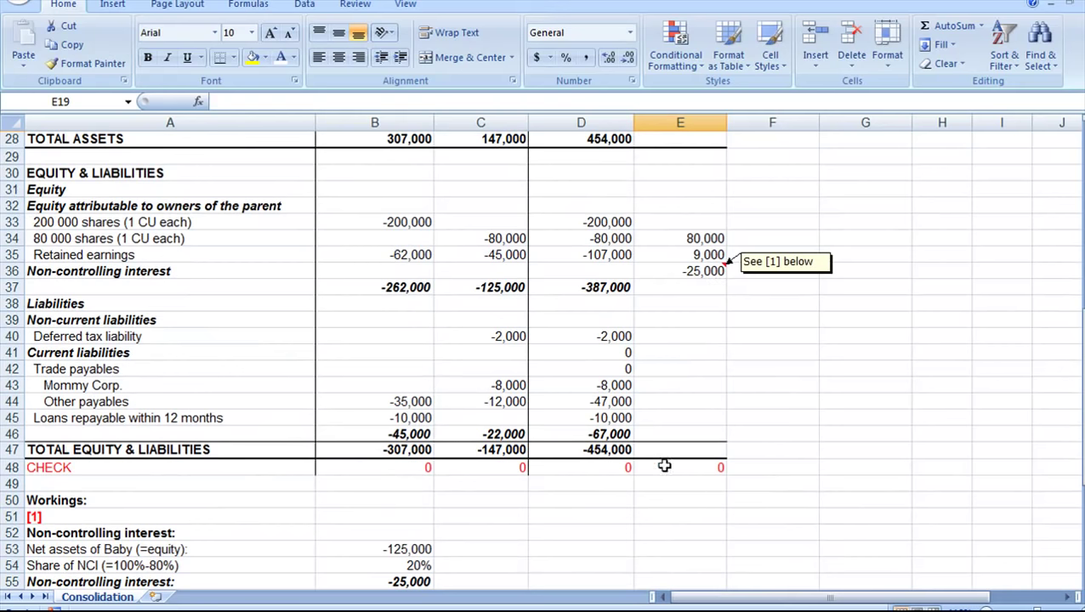
{"action": "left_click", "coordinate": [663, 468]}
{"action": "key", "text": "alt+equal"}
{"action": "key", "text": "ctrl+Return"}
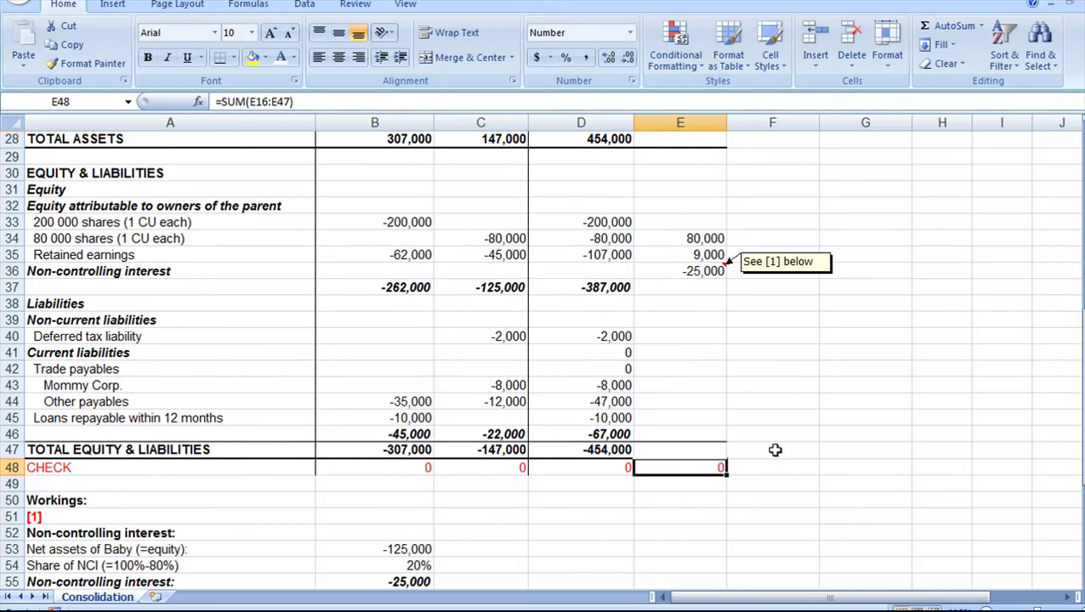
Locate Mommy Corp.'s 8,000 receivable from Baby and Baby's matching payable.
{"action": "scroll", "coordinate": [775, 450], "scroll_direction": "up", "scroll_amount": 6}
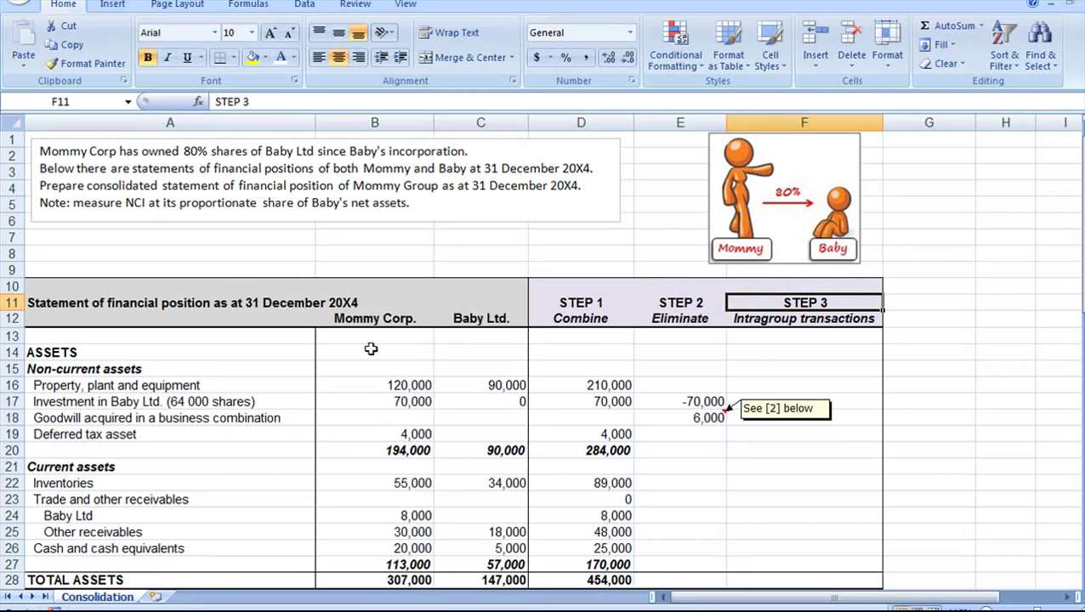
{"action": "left_click", "coordinate": [376, 320]}
{"action": "left_click", "coordinate": [383, 514]}
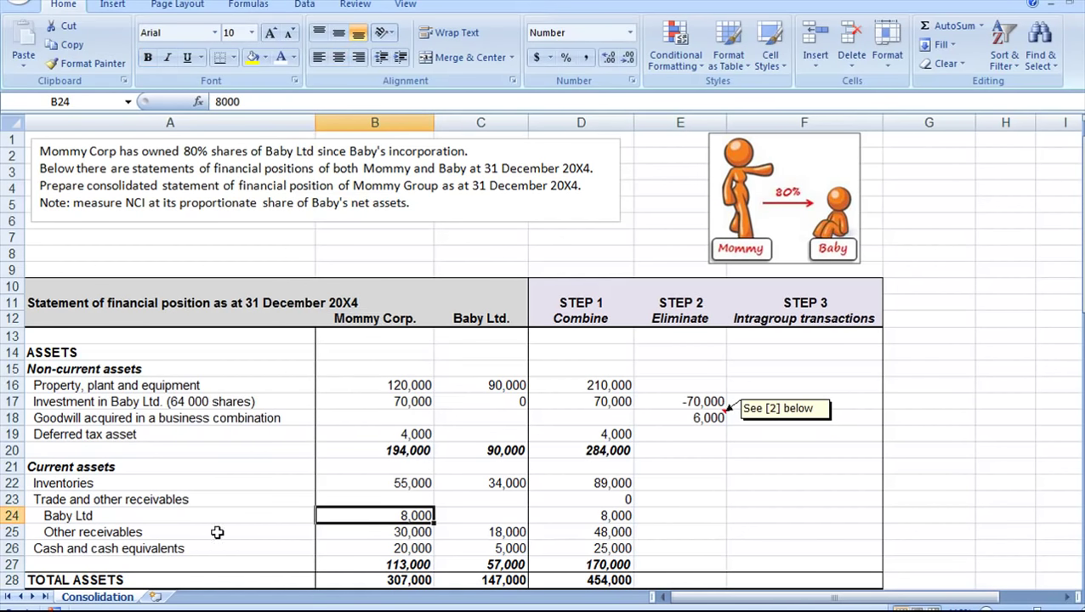
{"action": "left_click", "coordinate": [203, 515]}
{"action": "left_click_drag", "start_coordinate": [204, 515], "coordinate": [383, 516]}
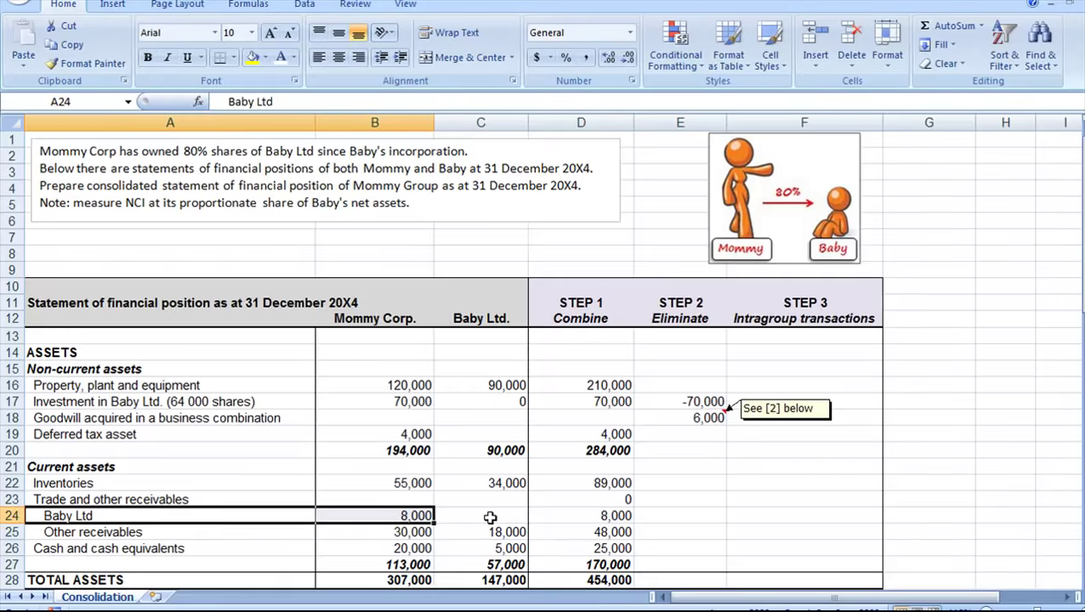
{"action": "scroll", "coordinate": [489, 516], "scroll_direction": "down", "scroll_amount": 4}
{"action": "scroll", "coordinate": [489, 515], "scroll_direction": "down", "scroll_amount": 1}
{"action": "left_click_drag", "start_coordinate": [491, 574], "coordinate": [213, 547]}
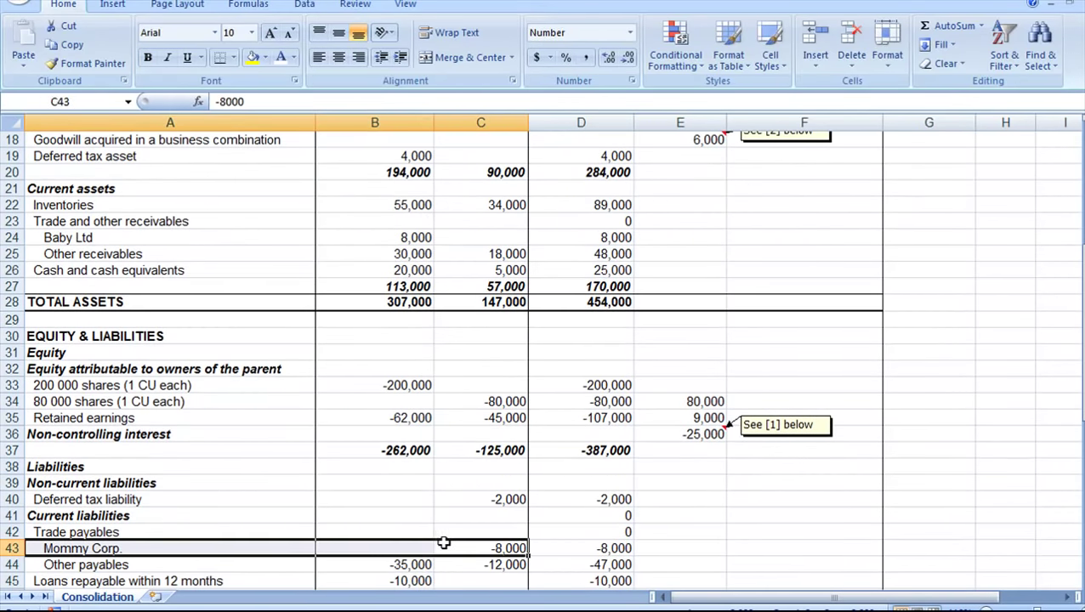
{"action": "scroll", "coordinate": [444, 542], "scroll_direction": "up", "scroll_amount": 2}
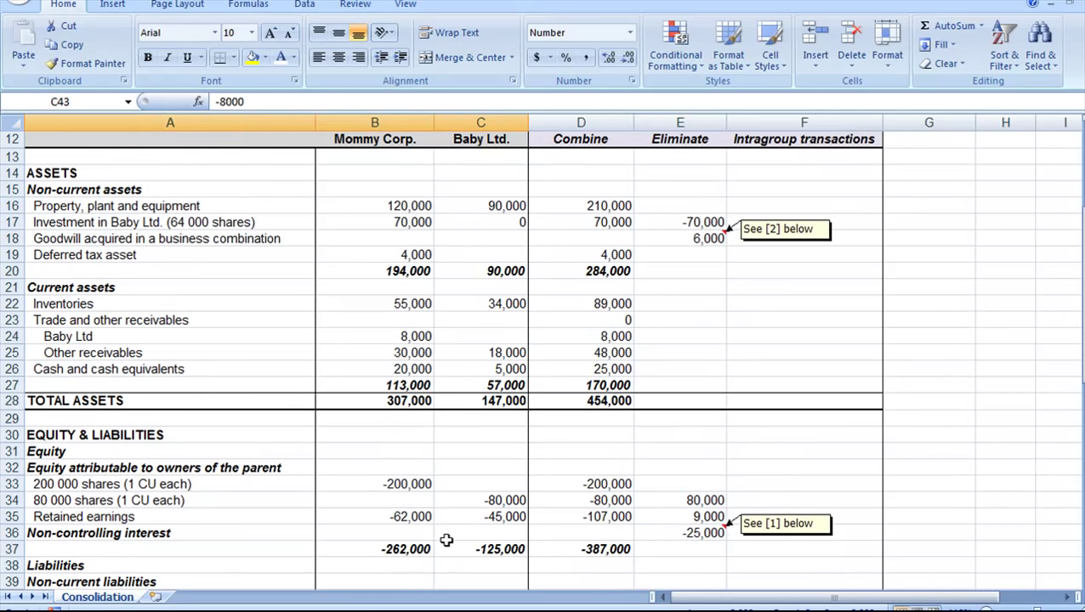
{"action": "left_click", "coordinate": [412, 337]}
{"action": "scroll", "coordinate": [753, 382], "scroll_direction": "down", "scroll_amount": 3}
Enter Step 3 eliminations: 8,000 on the Mommy Corp. payable, -8,000 on the Baby Ltd receivable.
{"action": "left_click", "coordinate": [789, 500]}
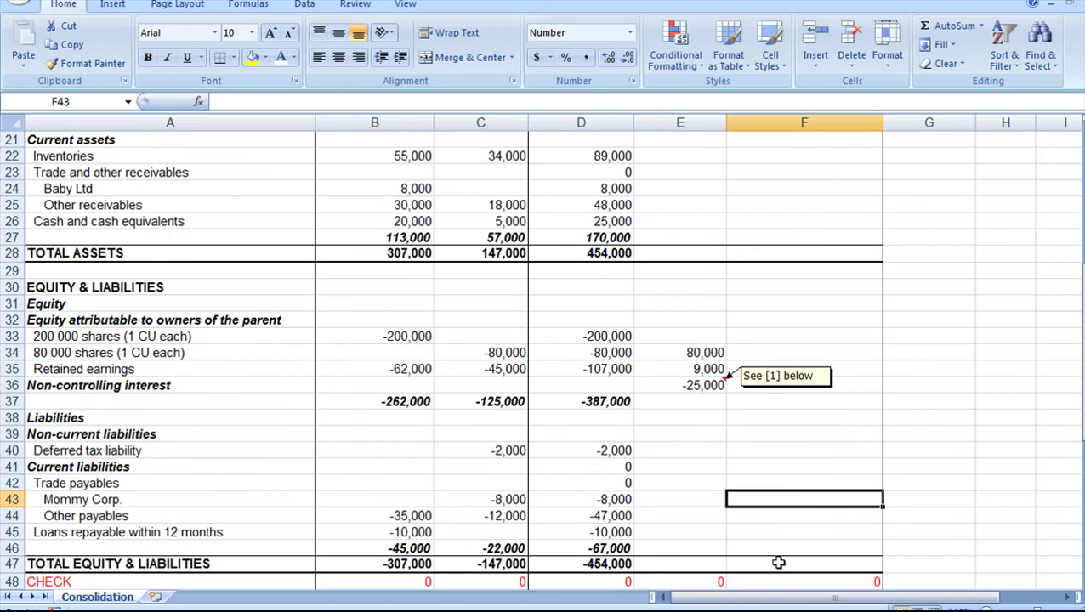
{"action": "type", "text": "=-"}
{"action": "key", "text": "Left"}
{"action": "key", "text": "Left"}
{"action": "key", "text": "Left"}
{"action": "key", "text": "Return"}
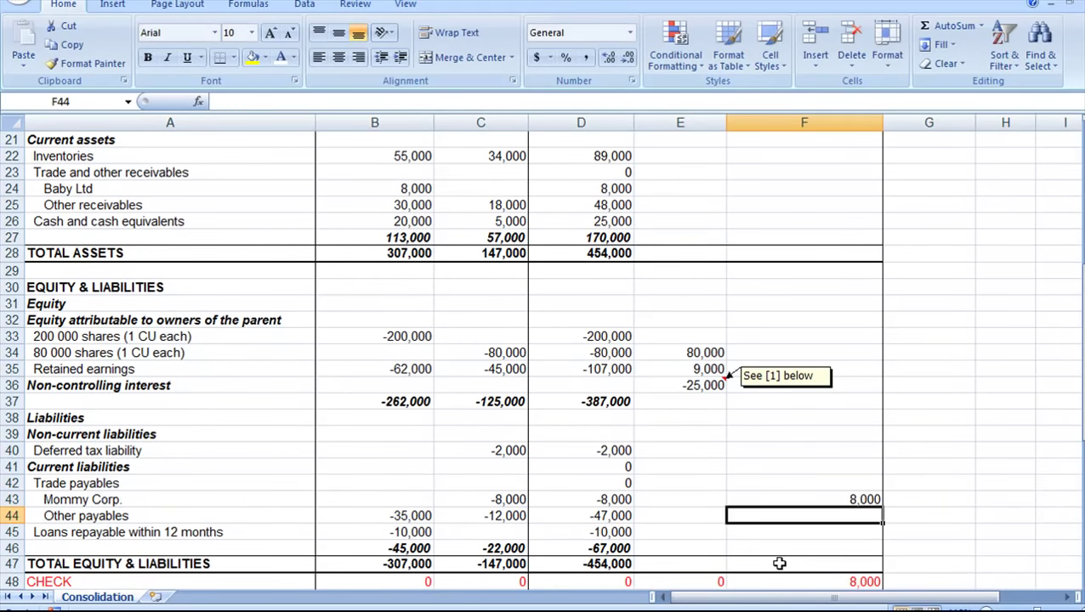
{"action": "scroll", "coordinate": [779, 563], "scroll_direction": "up", "scroll_amount": 1}
{"action": "left_click", "coordinate": [757, 237]}
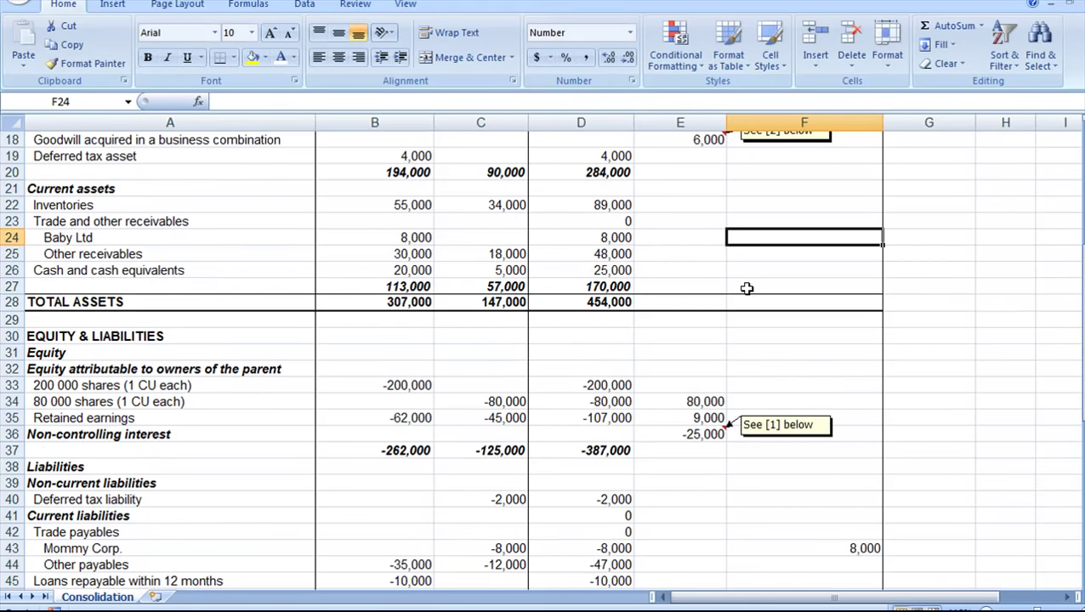
{"action": "type", "text": "=-"}
{"action": "key", "text": "Left"}
{"action": "key", "text": "Left"}
{"action": "key", "text": "Left"}
{"action": "key", "text": "Left"}
{"action": "key", "text": "Return"}
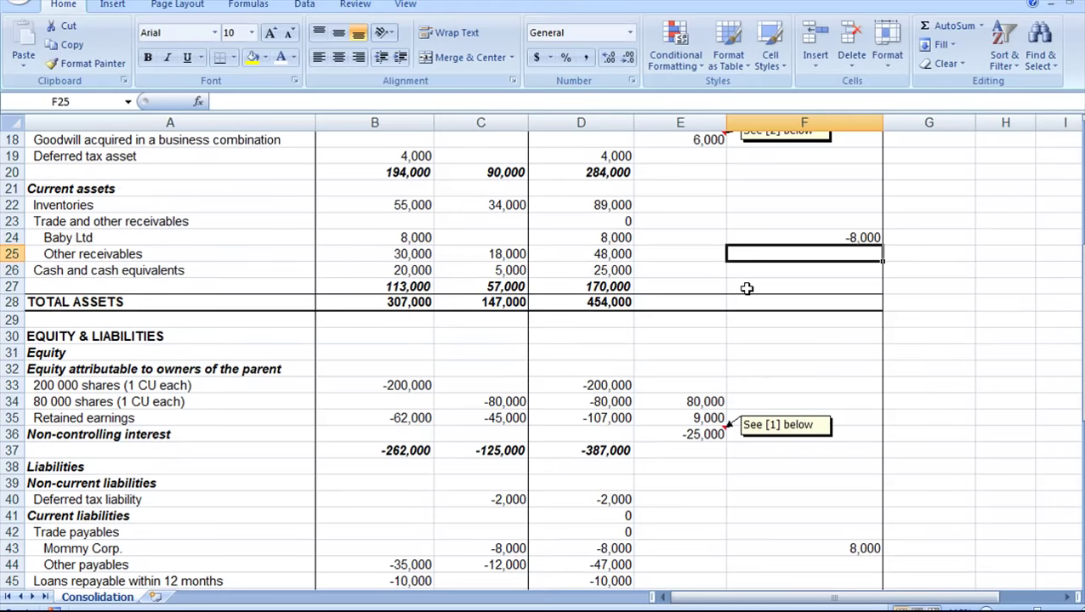
{"action": "scroll", "coordinate": [746, 282], "scroll_direction": "up", "scroll_amount": 3}
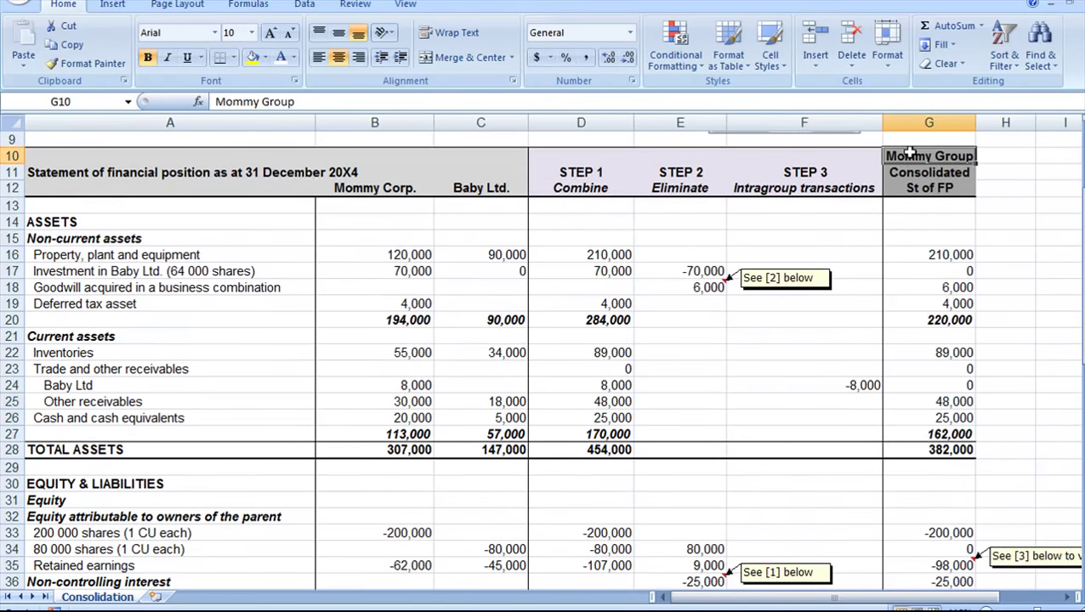
Review the consolidated SUM formulas for property, plant and equipment, receivables and retained earnings.
{"action": "left_click_drag", "start_coordinate": [927, 166], "coordinate": [927, 548]}
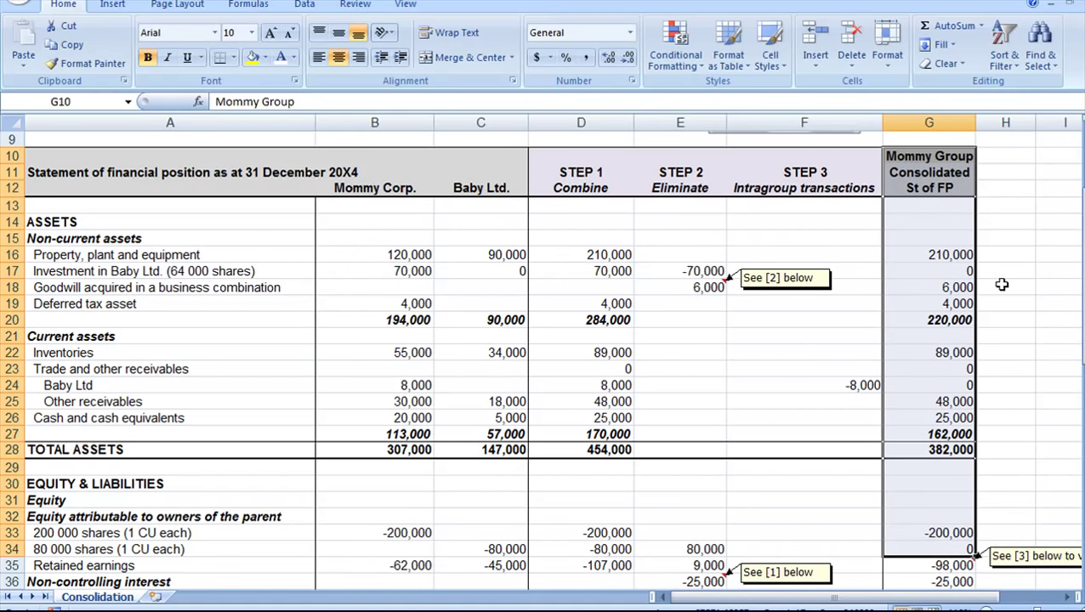
{"action": "double_click", "coordinate": [944, 254]}
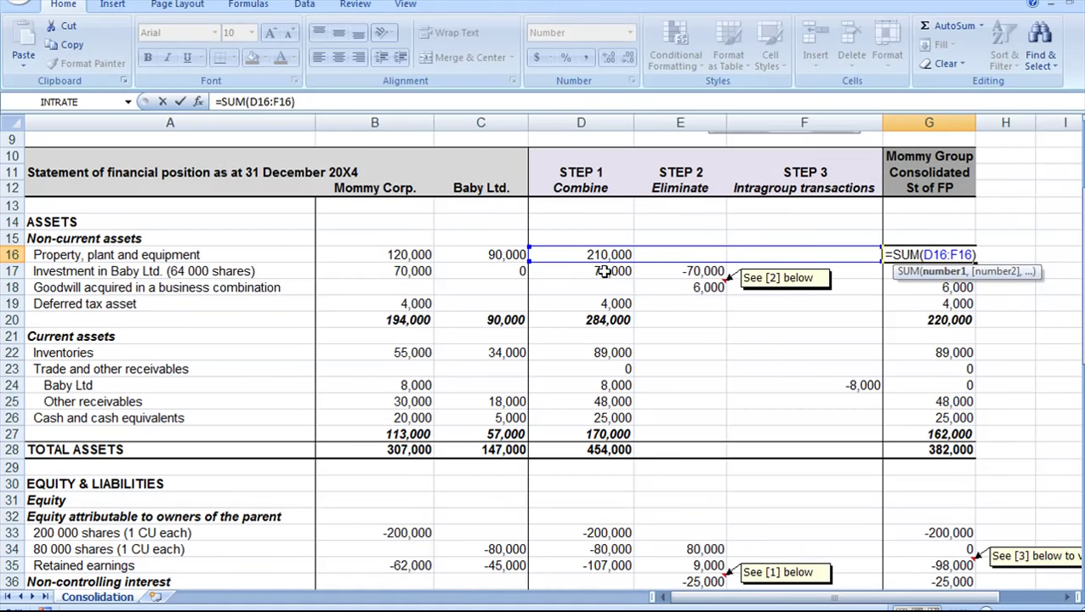
{"action": "left_click", "coordinate": [915, 385]}
{"action": "double_click", "coordinate": [915, 385]}
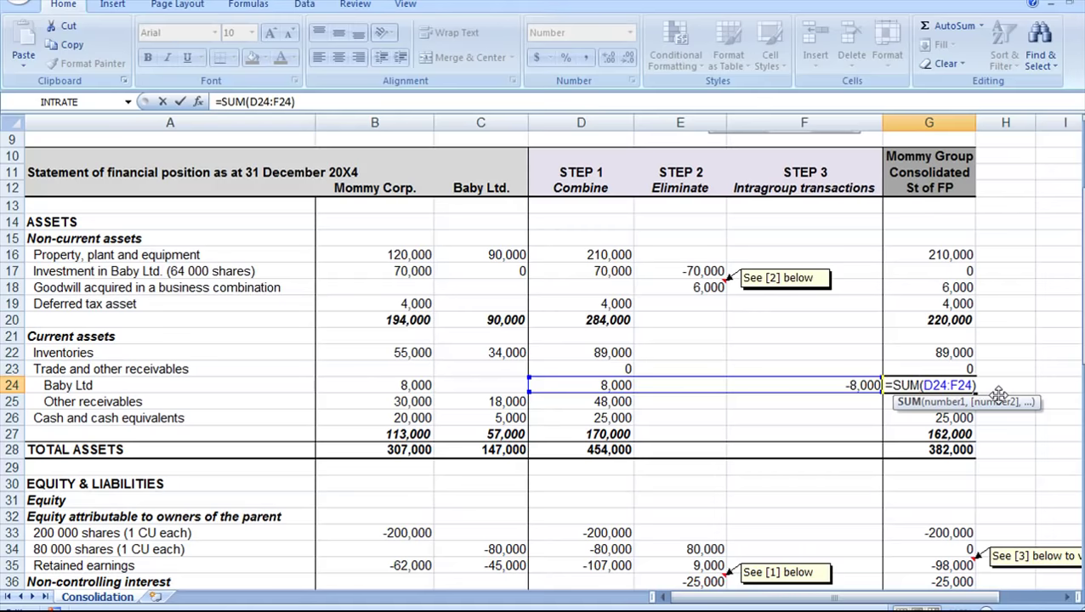
{"action": "key", "text": "Escape"}
{"action": "scroll", "coordinate": [1054, 398], "scroll_direction": "down", "scroll_amount": 2}
{"action": "double_click", "coordinate": [945, 466]}
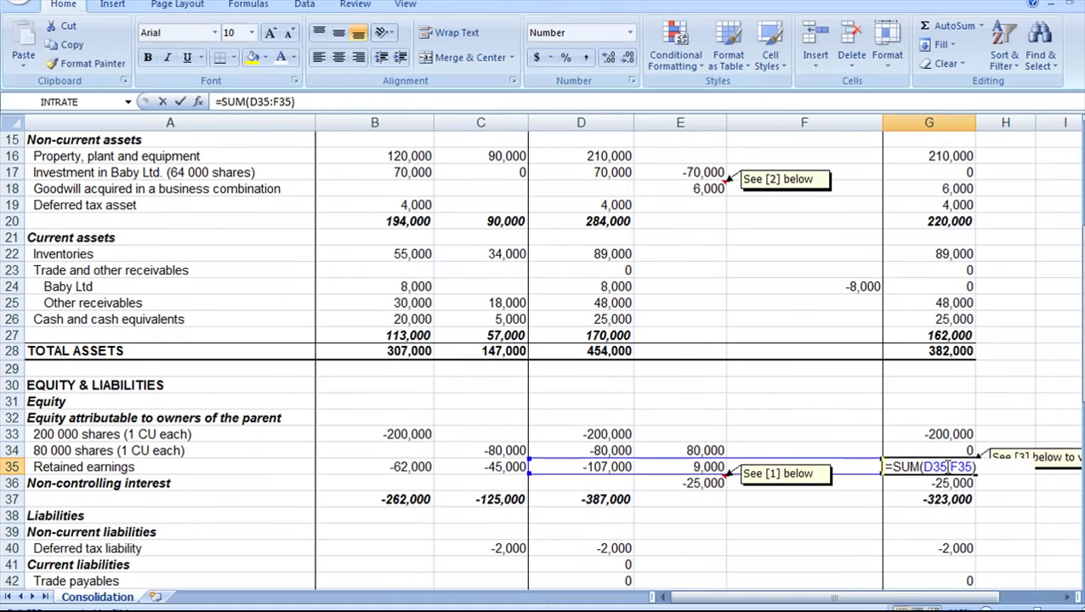
{"action": "key", "text": "Escape"}
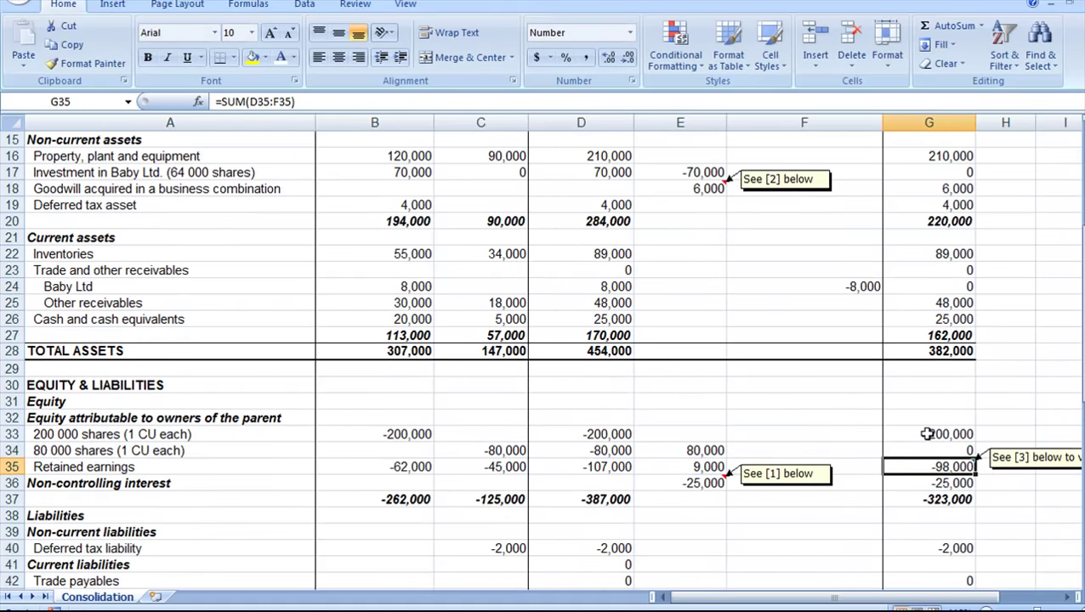
{"action": "scroll", "coordinate": [954, 306], "scroll_direction": "up", "scroll_amount": 2}
Inspect the consolidated investment in Baby Ltd, 80 000 shares and retained earnings figures.
{"action": "left_click", "coordinate": [959, 271]}
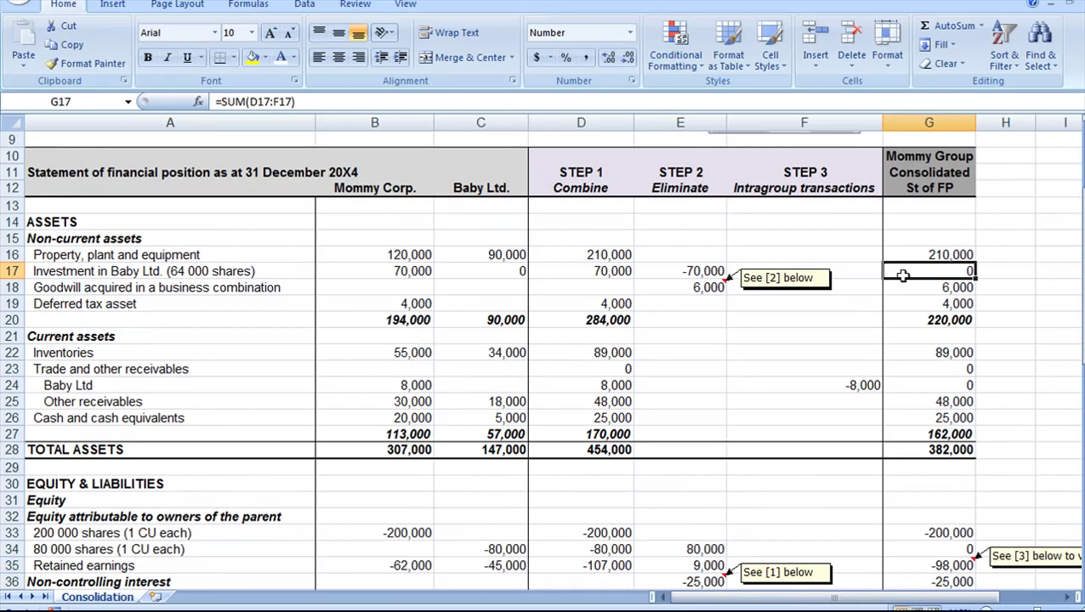
{"action": "left_click", "coordinate": [182, 272]}
{"action": "left_click", "coordinate": [949, 270]}
{"action": "scroll", "coordinate": [933, 337], "scroll_direction": "down", "scroll_amount": 2}
{"action": "scroll", "coordinate": [933, 337], "scroll_direction": "down", "scroll_amount": 1}
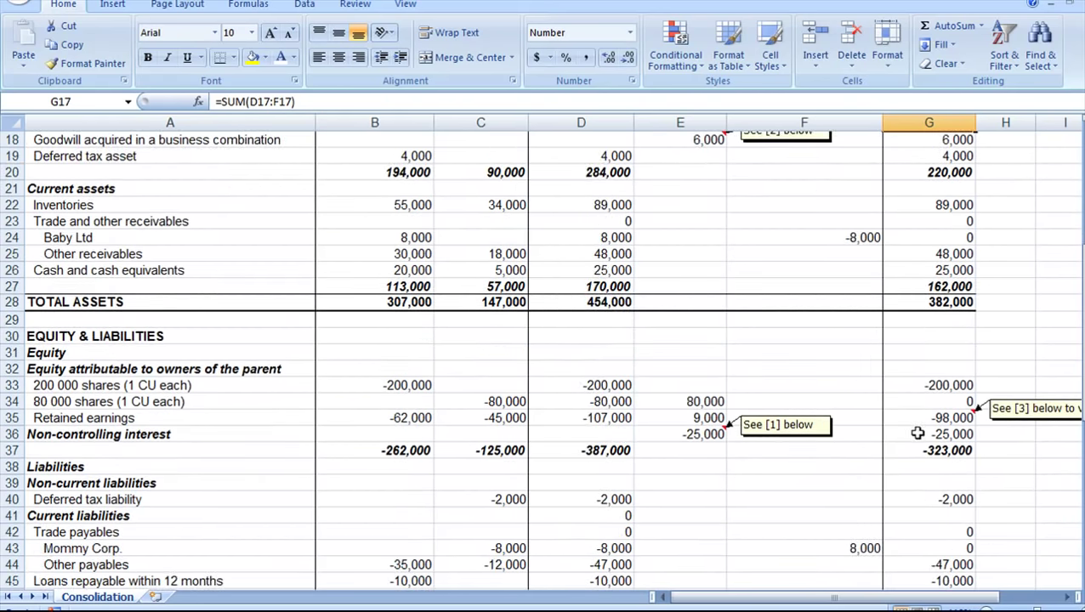
{"action": "left_click", "coordinate": [917, 398]}
{"action": "left_click", "coordinate": [182, 389]}
{"action": "left_click", "coordinate": [185, 400]}
{"action": "left_click", "coordinate": [925, 397]}
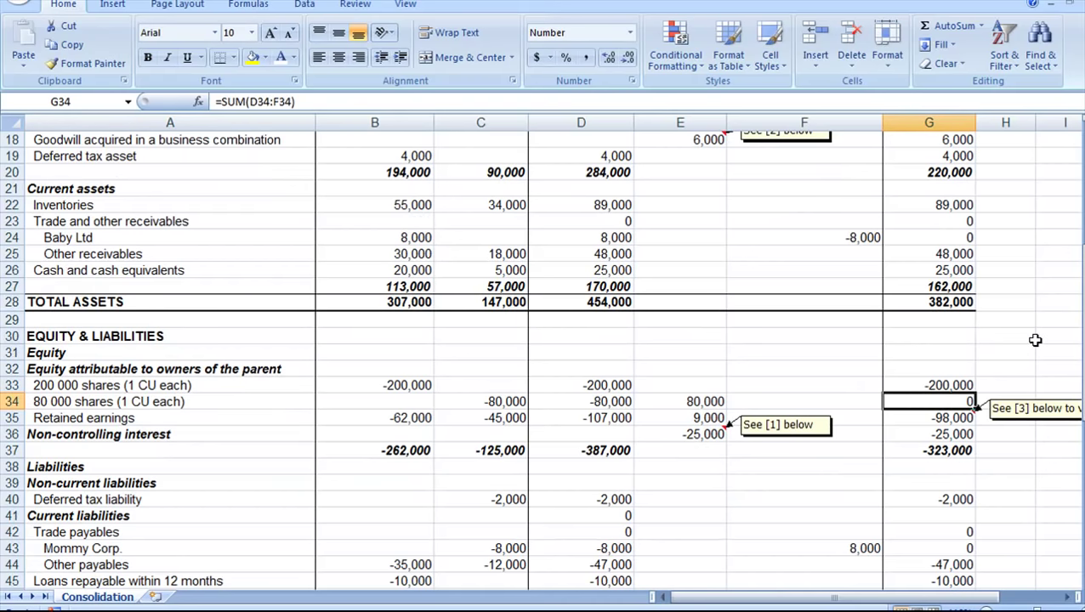
{"action": "left_click", "coordinate": [961, 422]}
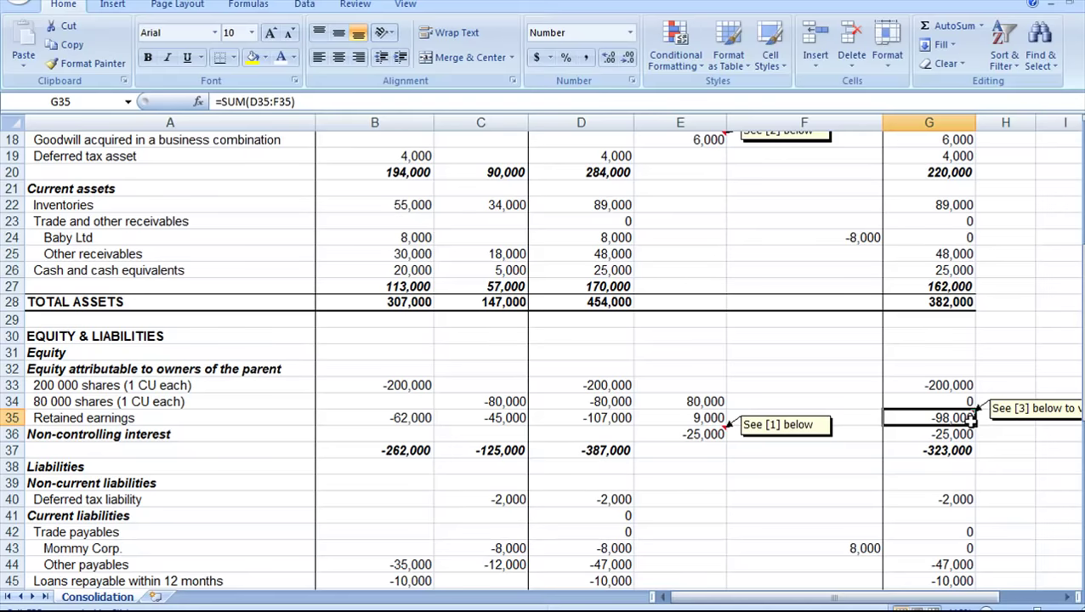
Link Mommy's -62,000 retained earnings into working [3].
{"action": "scroll", "coordinate": [846, 426], "scroll_direction": "down", "scroll_amount": 9}
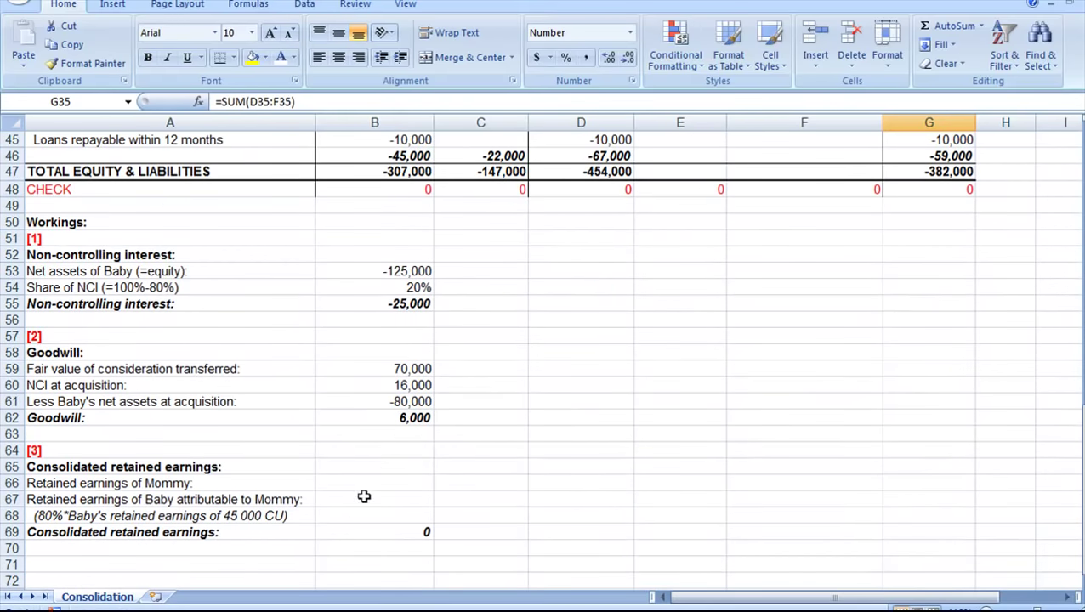
{"action": "left_click", "coordinate": [369, 483]}
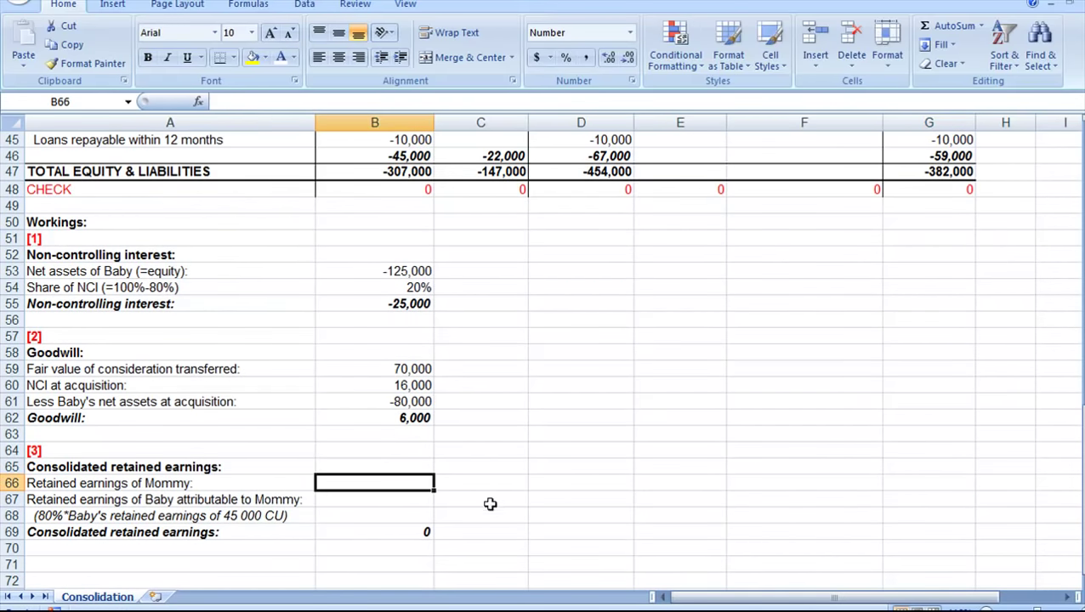
{"action": "type", "text": "="}
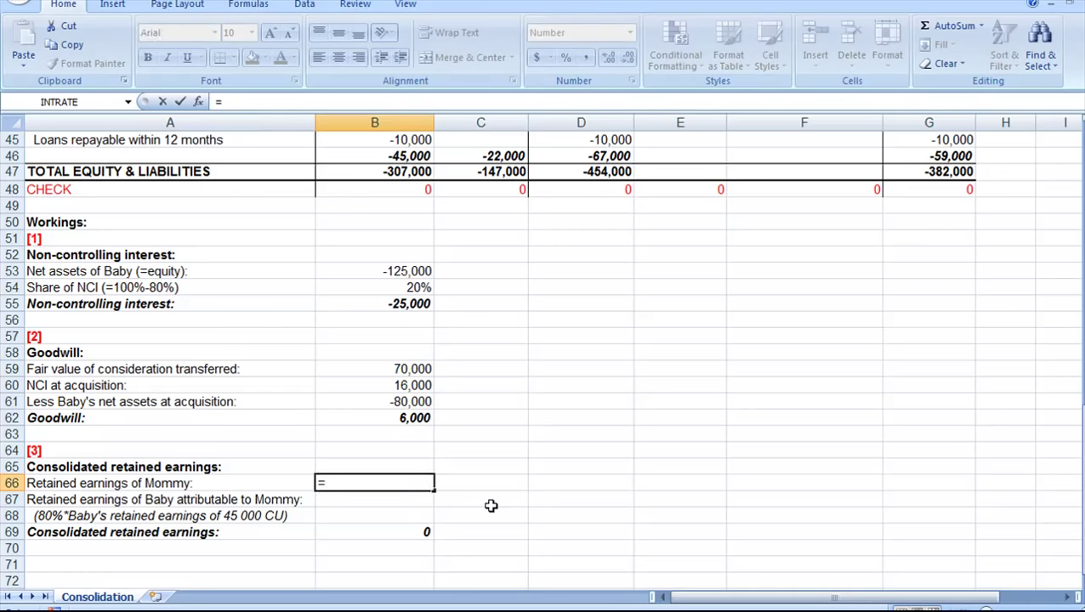
{"action": "scroll", "coordinate": [491, 506], "scroll_direction": "up", "scroll_amount": 6}
{"action": "left_click", "coordinate": [398, 270]}
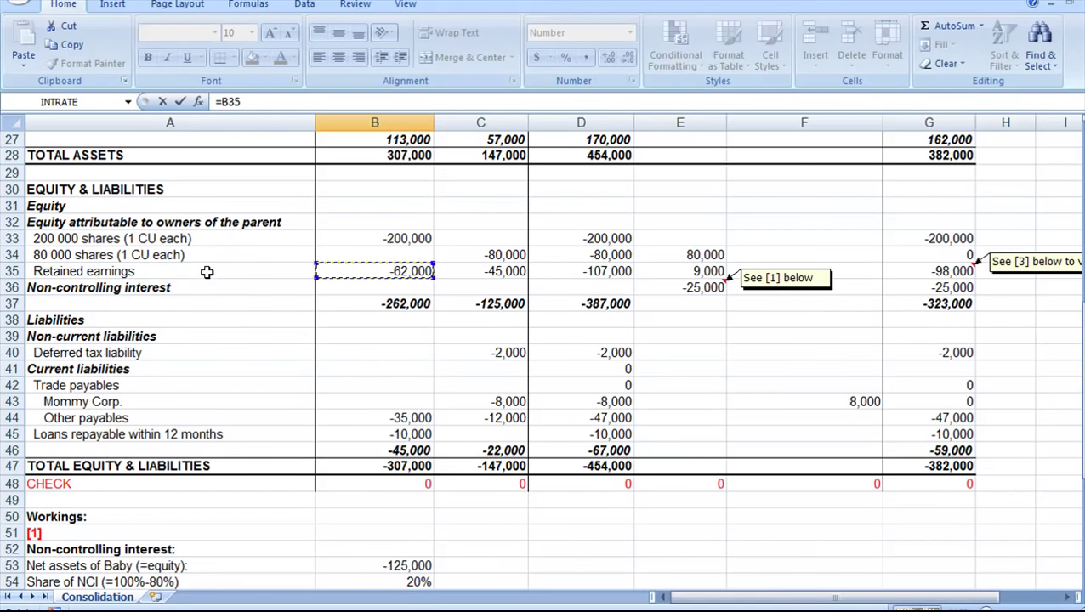
{"action": "key", "text": "Return"}
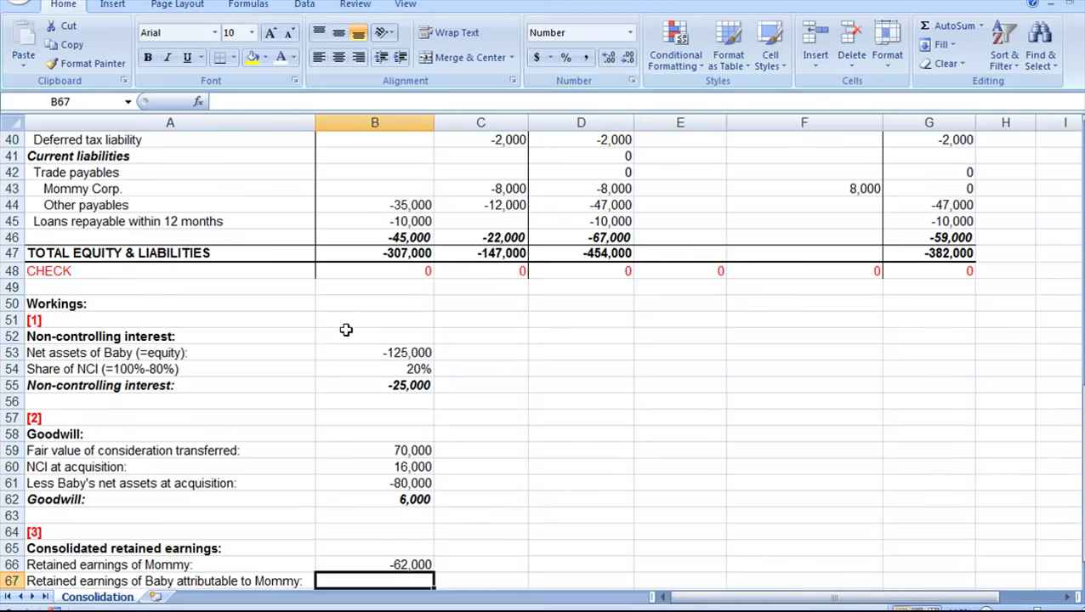
{"action": "scroll", "coordinate": [344, 331], "scroll_direction": "down", "scroll_amount": 1}
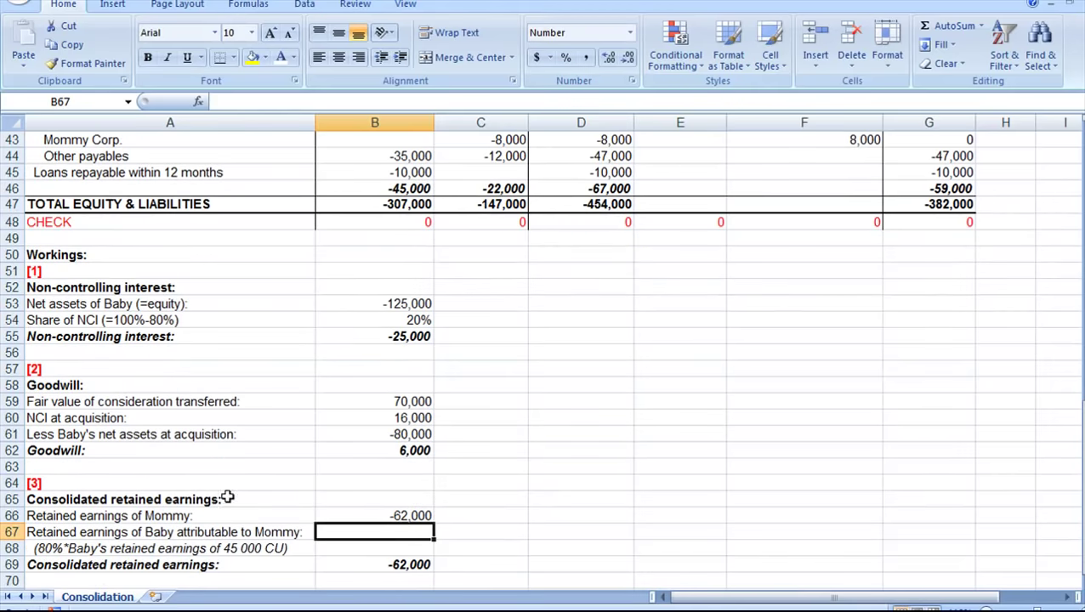
Enter Baby's attributable retained earnings as 80% of Baby's retained earnings (-36,000).
{"action": "left_click", "coordinate": [180, 533]}
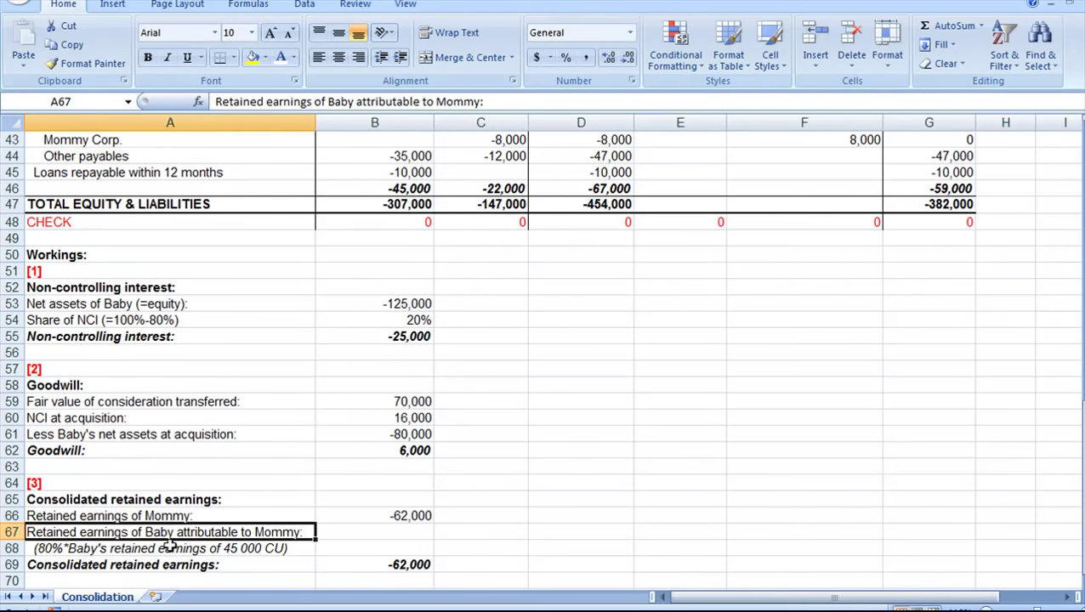
{"action": "left_click", "coordinate": [171, 548]}
{"action": "left_click", "coordinate": [341, 533]}
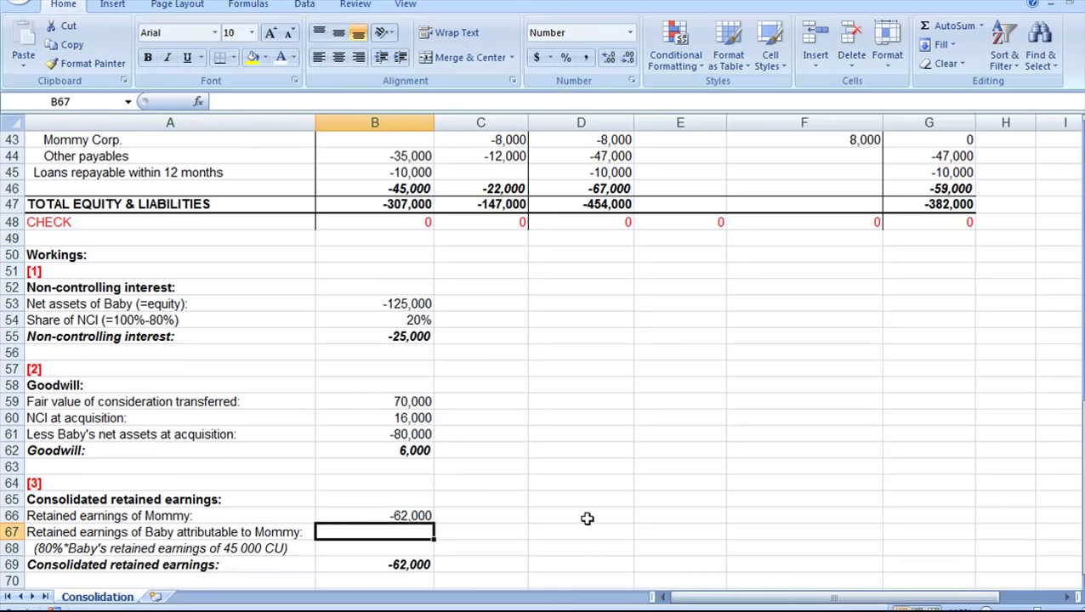
{"action": "type", "text": "="}
{"action": "scroll", "coordinate": [608, 507], "scroll_direction": "up", "scroll_amount": 4}
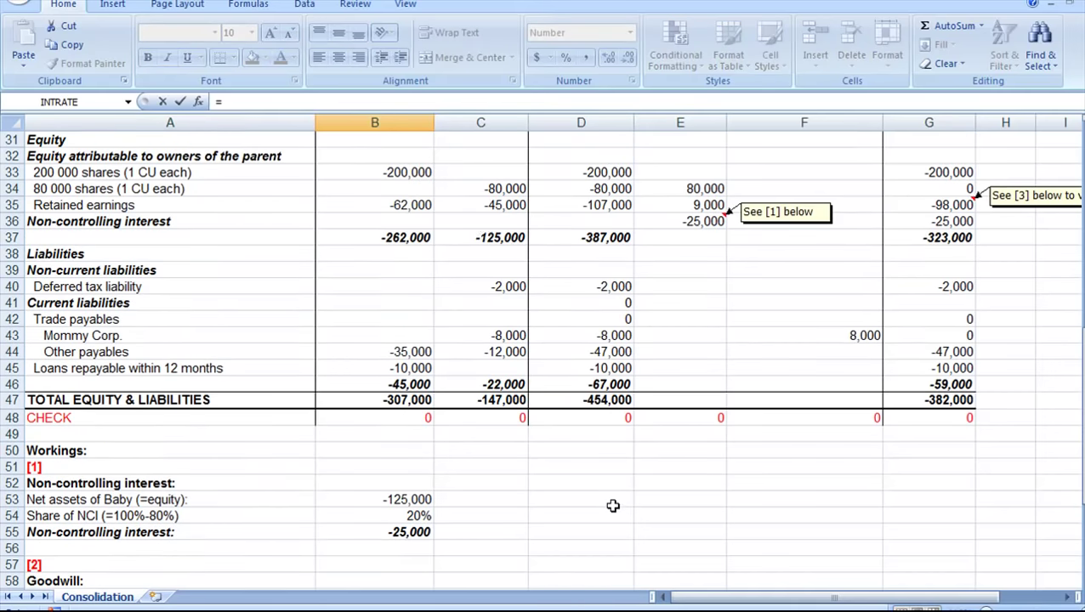
{"action": "left_click", "coordinate": [476, 211]}
{"action": "type", "text": "*80"}
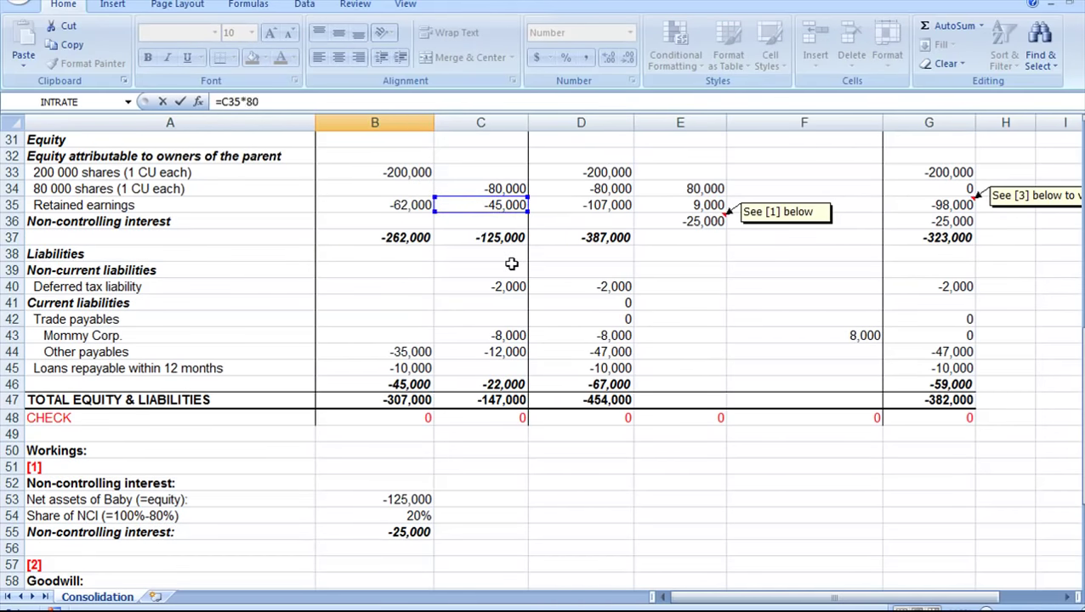
{"action": "type", "text": "%"}
{"action": "key", "text": "Return"}
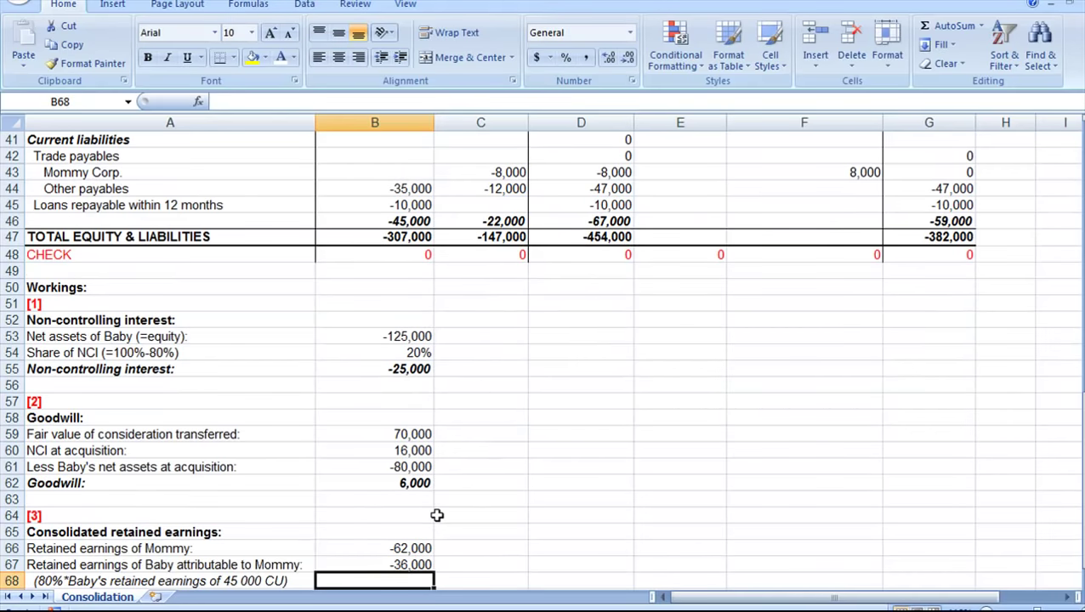
Check the consolidated retained earnings total of -98,000 without changing it.
{"action": "scroll", "coordinate": [400, 497], "scroll_direction": "down", "scroll_amount": 2}
{"action": "left_click", "coordinate": [400, 497]}
{"action": "double_click", "coordinate": [396, 497]}
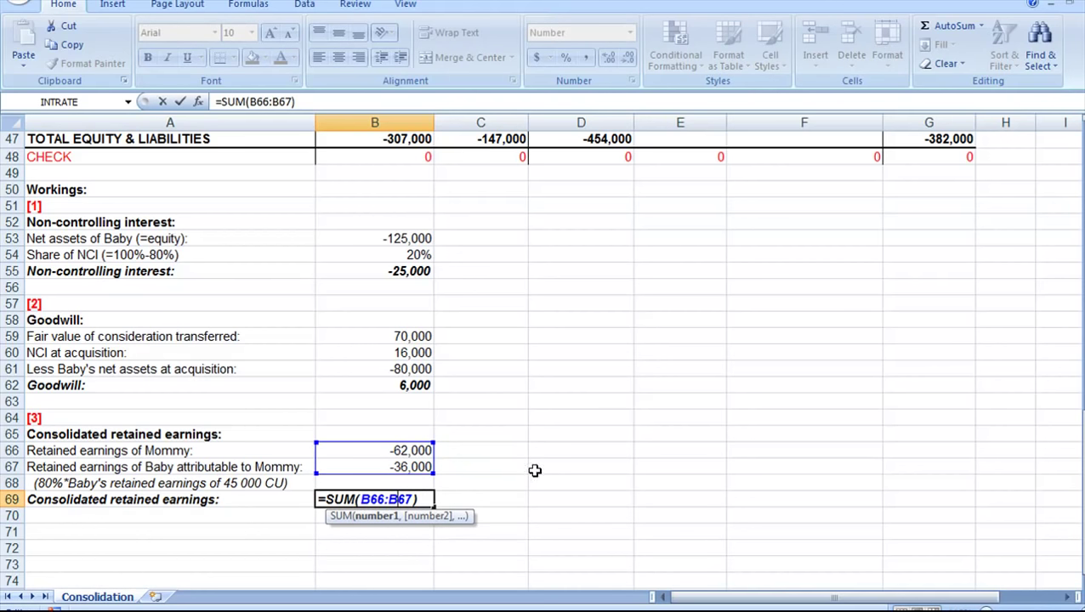
{"action": "key", "text": "Escape"}
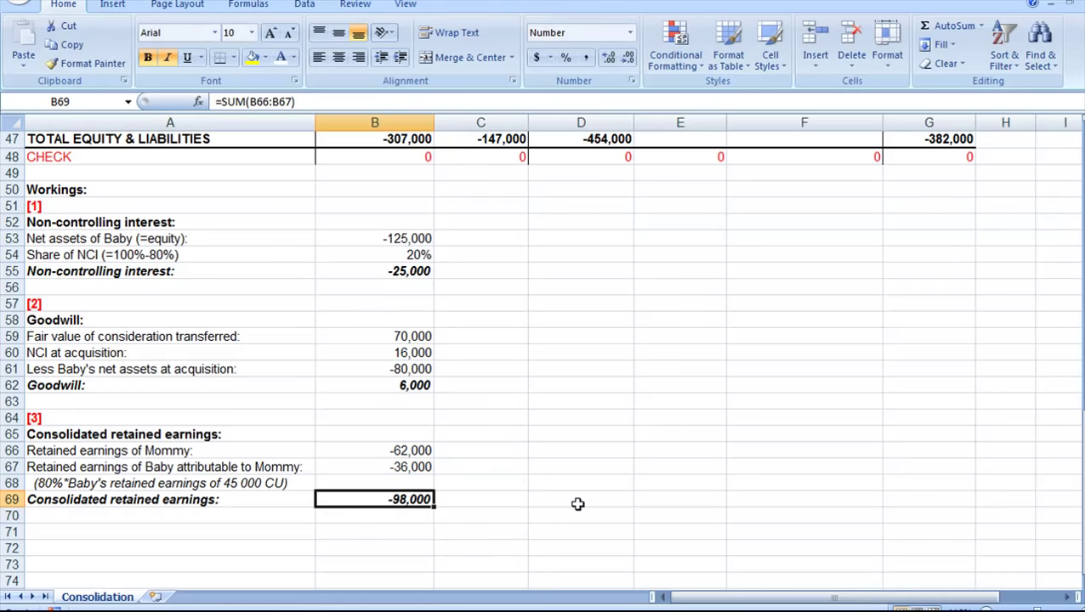
{"action": "scroll", "coordinate": [574, 502], "scroll_direction": "up", "scroll_amount": 6}
{"action": "left_click", "coordinate": [919, 238]}
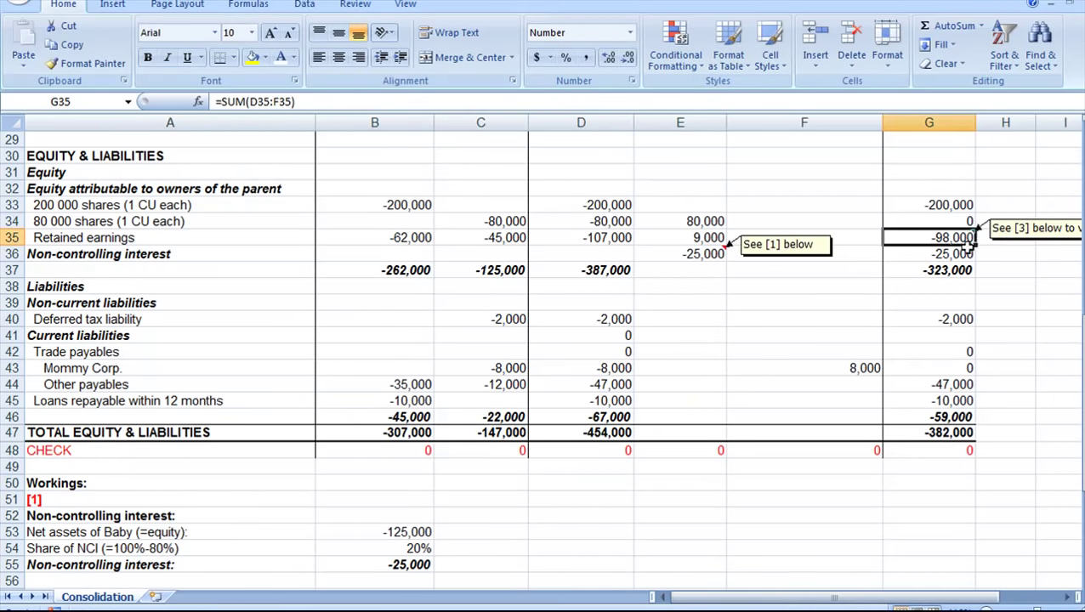
{"action": "left_click", "coordinate": [927, 255]}
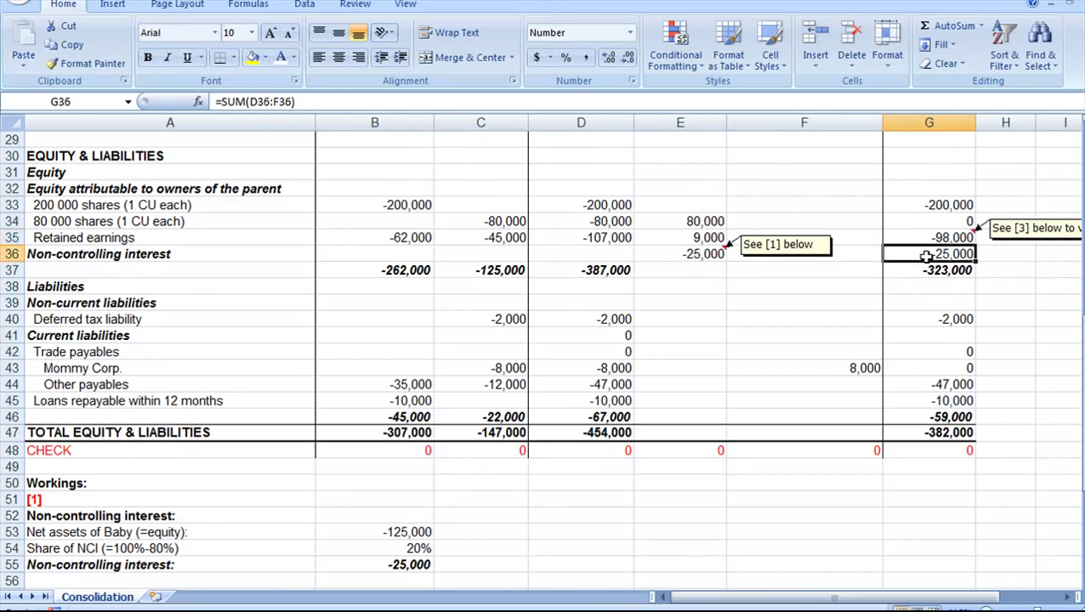
{"action": "double_click", "coordinate": [910, 255]}
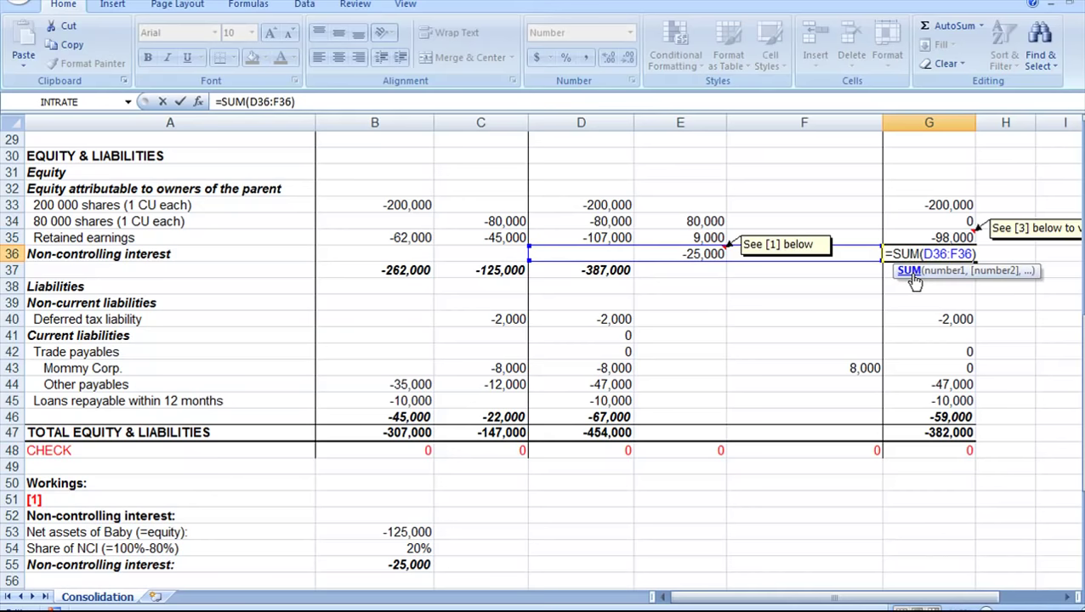
{"action": "key", "text": "Escape"}
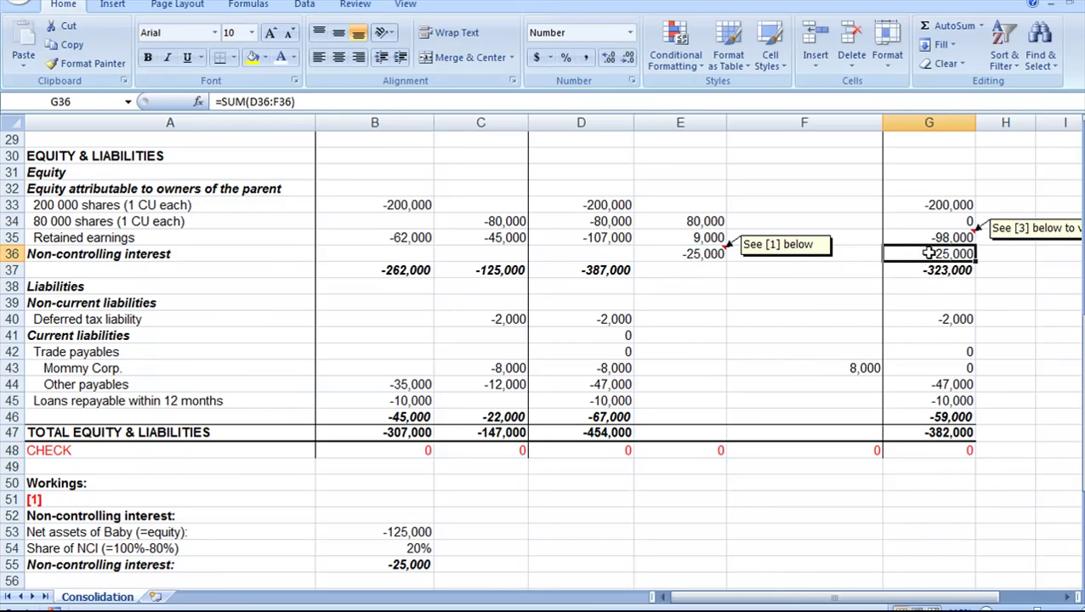
{"action": "scroll", "coordinate": [913, 252], "scroll_direction": "up", "scroll_amount": 6}
{"action": "left_click", "coordinate": [913, 252]}
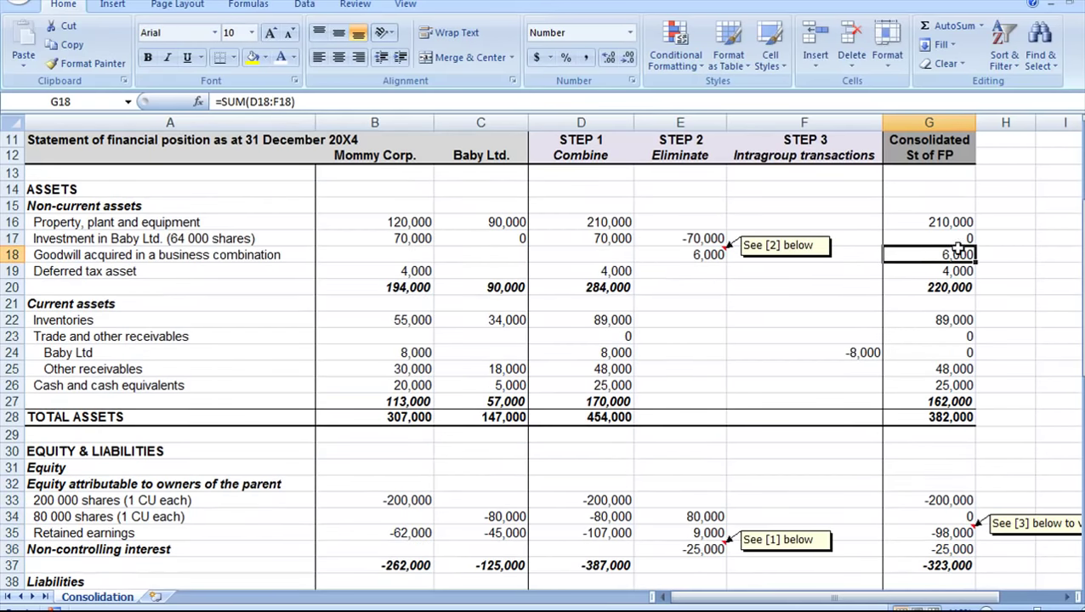
{"action": "left_click", "coordinate": [171, 263]}
{"action": "left_click", "coordinate": [886, 260]}
{"action": "scroll", "coordinate": [823, 286], "scroll_direction": "down", "scroll_amount": 4}
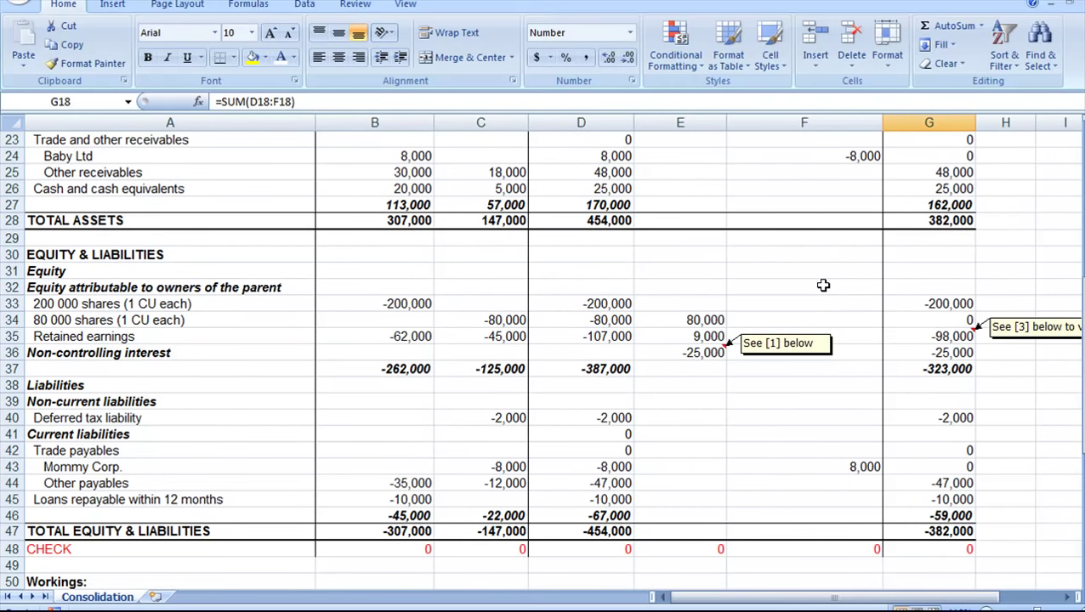
{"action": "scroll", "coordinate": [763, 317], "scroll_direction": "up", "scroll_amount": 5}
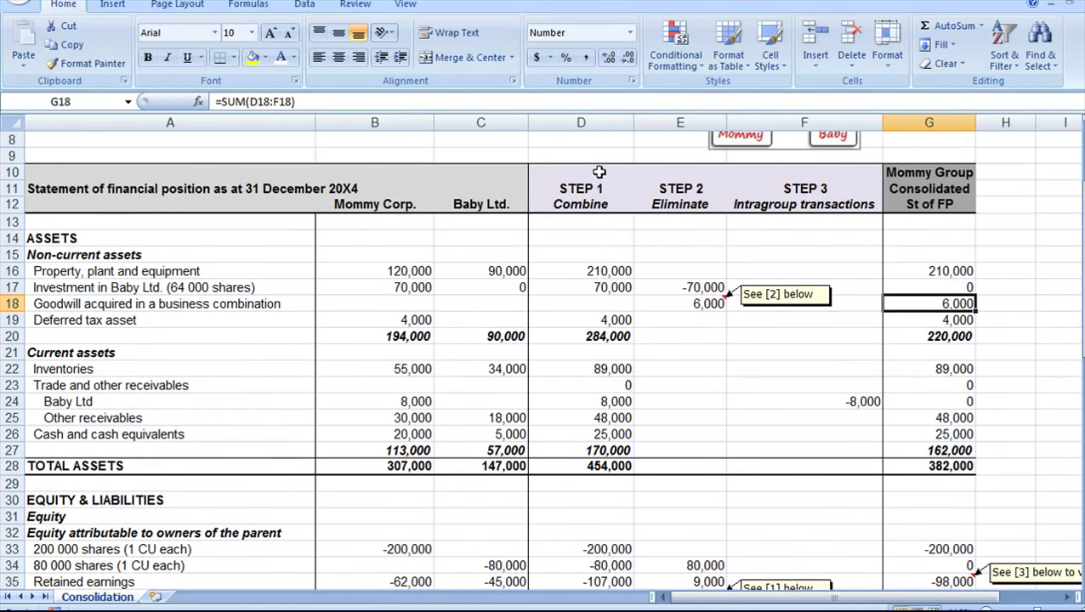
{"action": "key", "text": "ctrl+Page_Down"}
{"action": "left_click", "coordinate": [521, 268]}
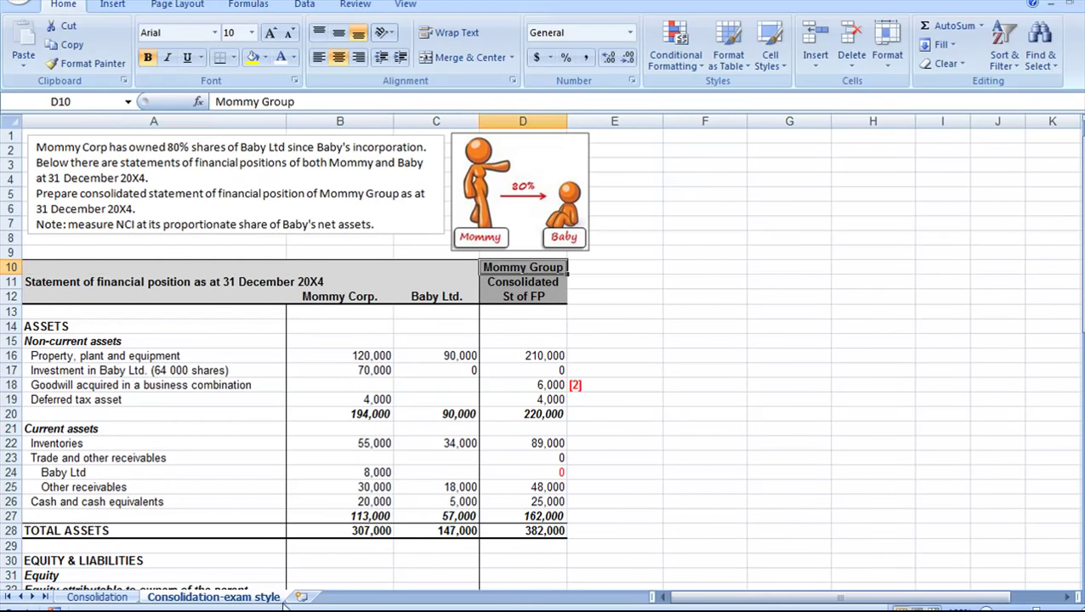
{"action": "left_click", "coordinate": [511, 356]}
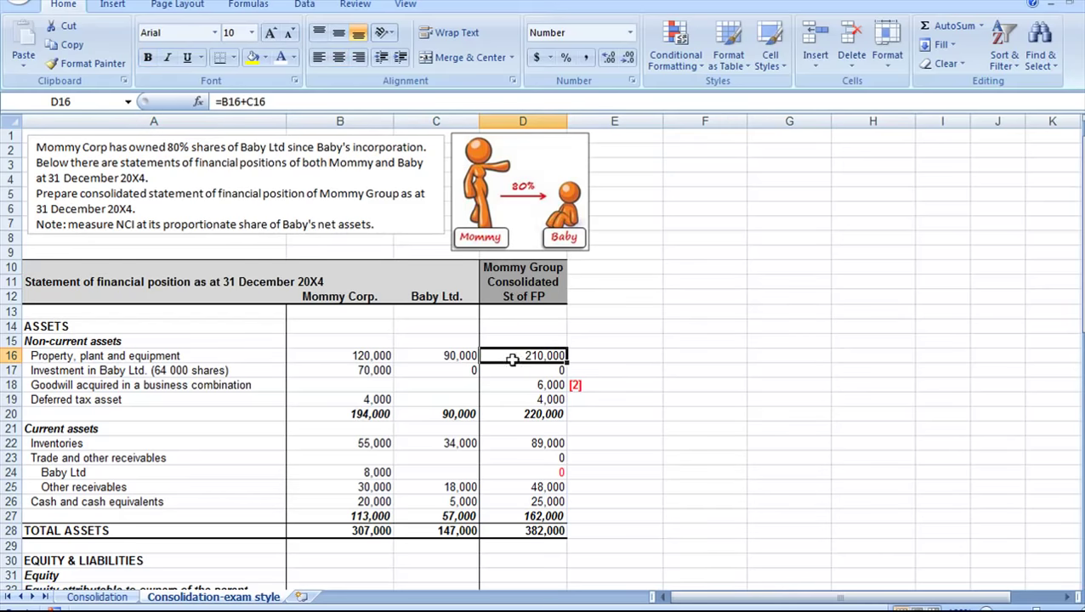
{"action": "left_click", "coordinate": [514, 384]}
{"action": "left_click", "coordinate": [515, 399]}
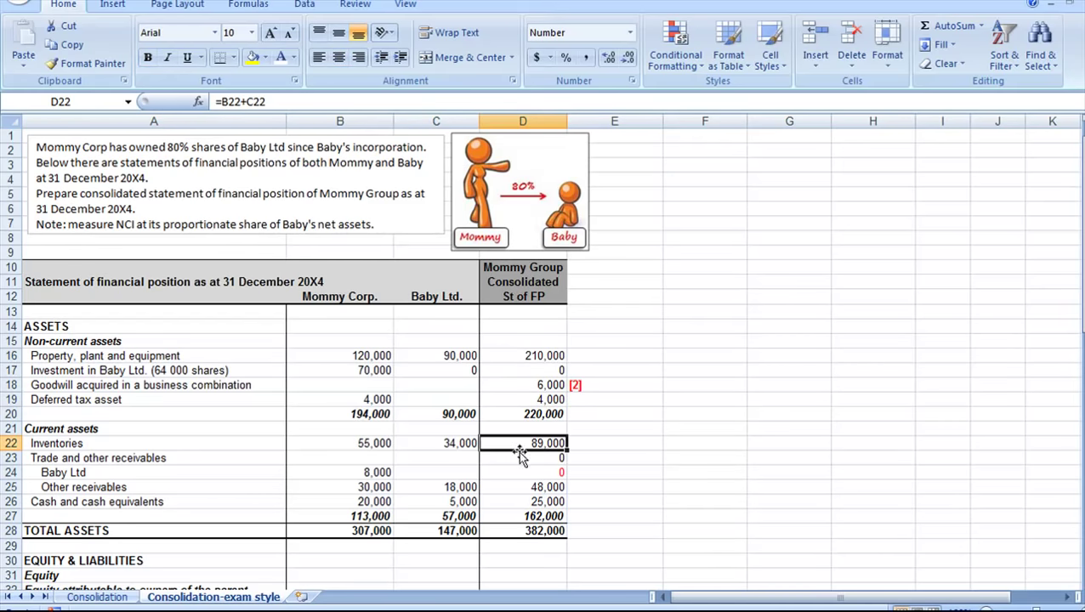
{"action": "left_click", "coordinate": [515, 443]}
{"action": "scroll", "coordinate": [519, 455], "scroll_direction": "down", "scroll_amount": 5}
{"action": "scroll", "coordinate": [518, 452], "scroll_direction": "down", "scroll_amount": 6}
{"action": "scroll", "coordinate": [518, 451], "scroll_direction": "up", "scroll_amount": 7}
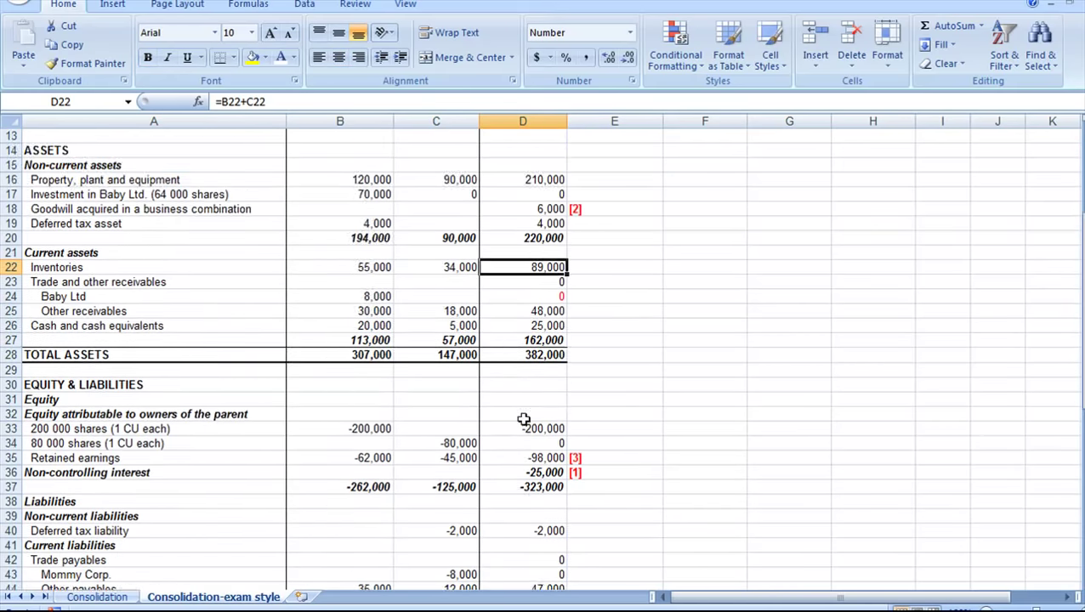
{"action": "left_click", "coordinate": [514, 313]}
{"action": "left_click", "coordinate": [511, 455]}
{"action": "left_click", "coordinate": [516, 428]}
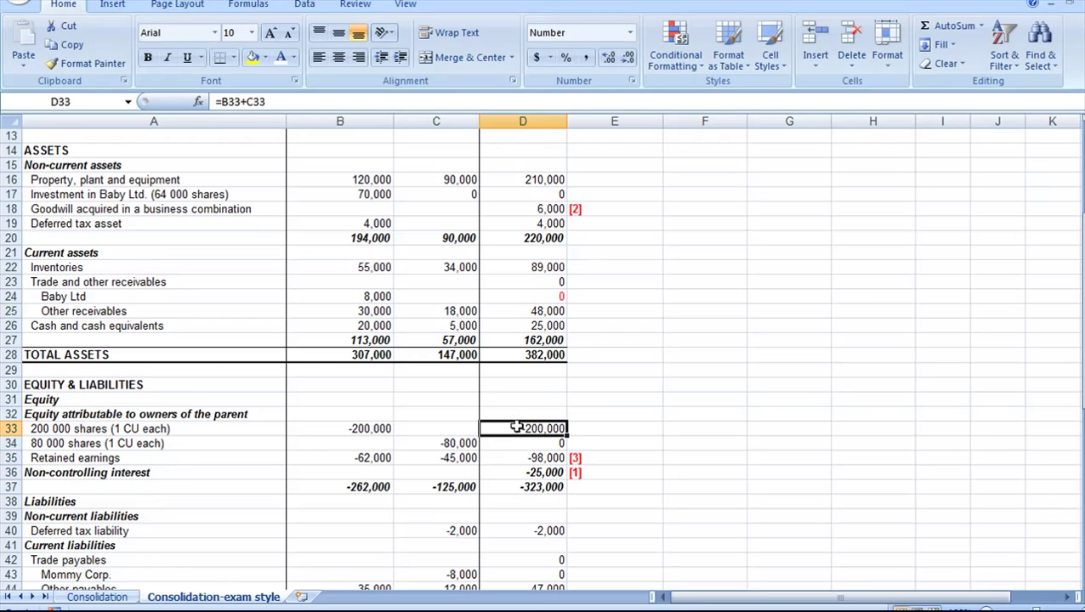
{"action": "scroll", "coordinate": [569, 435], "scroll_direction": "up", "scroll_amount": 4}
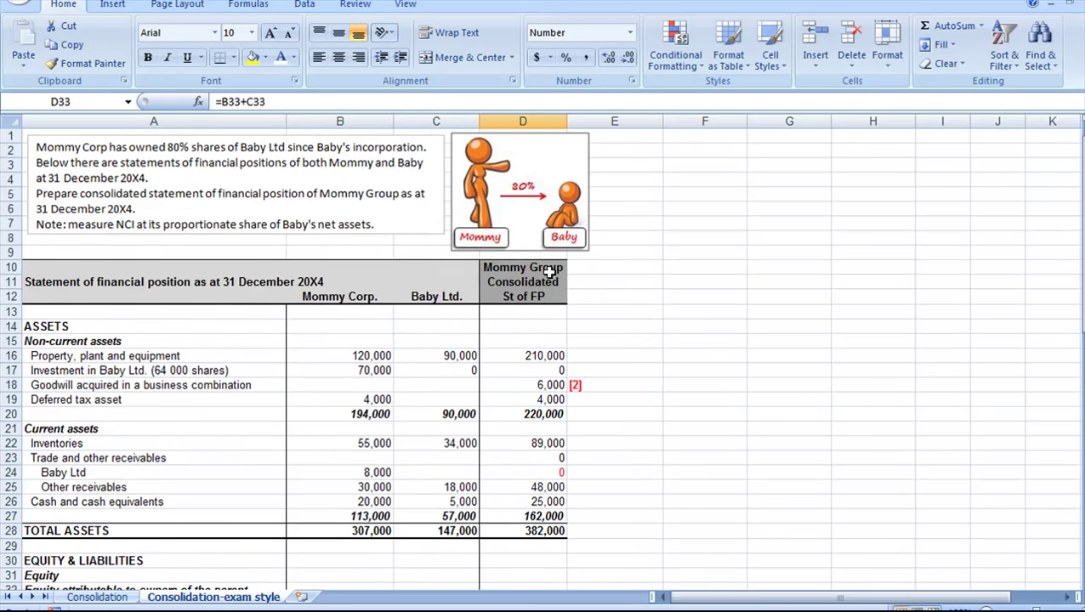
{"action": "left_click_drag", "start_coordinate": [549, 272], "coordinate": [537, 535]}
{"action": "scroll", "coordinate": [552, 455], "scroll_direction": "up", "scroll_amount": 6}
{"action": "left_click", "coordinate": [551, 330]}
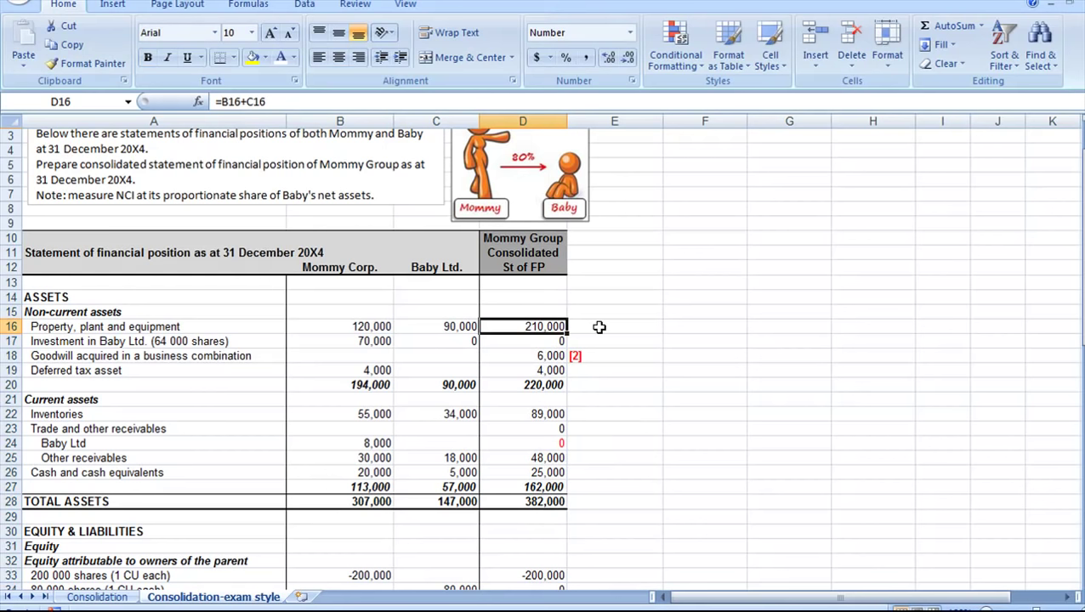
{"action": "scroll", "coordinate": [600, 327], "scroll_direction": "up", "scroll_amount": 1}
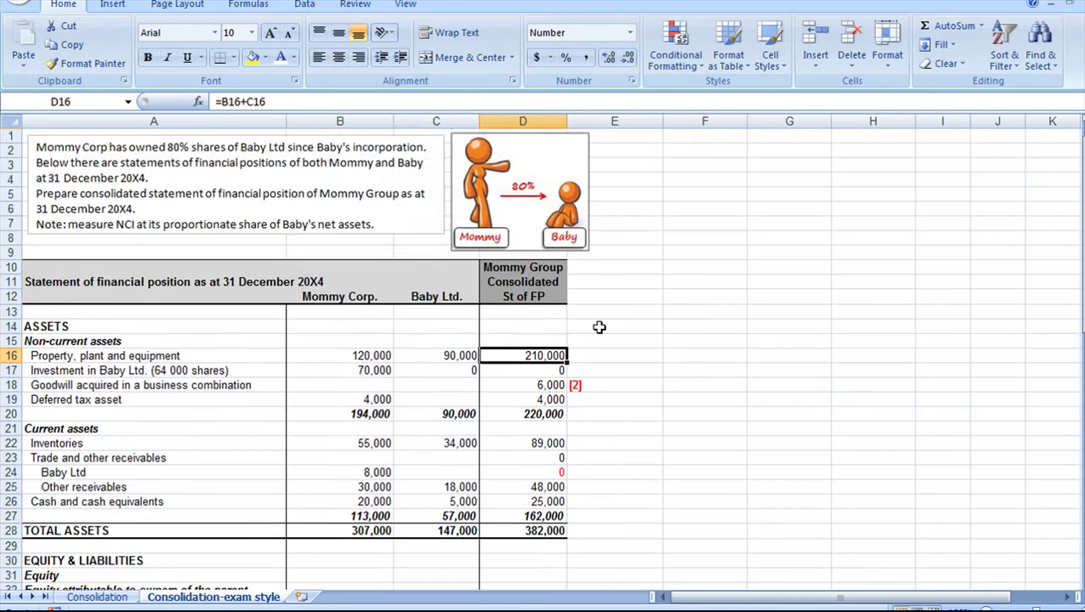
{"action": "left_click", "coordinate": [543, 268]}
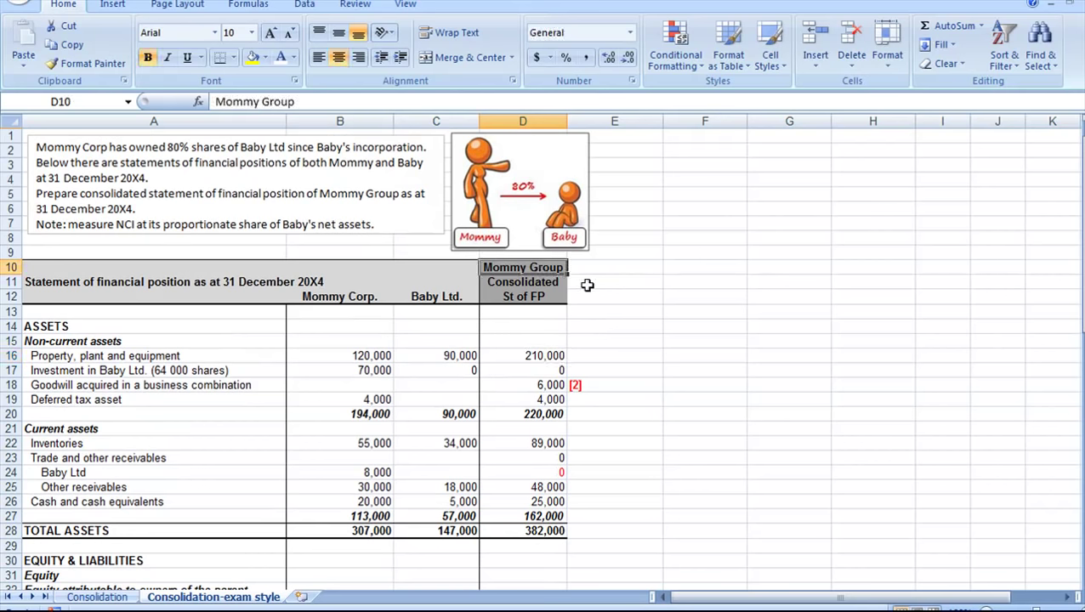
{"action": "scroll", "coordinate": [558, 337], "scroll_direction": "down", "scroll_amount": 4}
{"action": "left_click", "coordinate": [509, 457]}
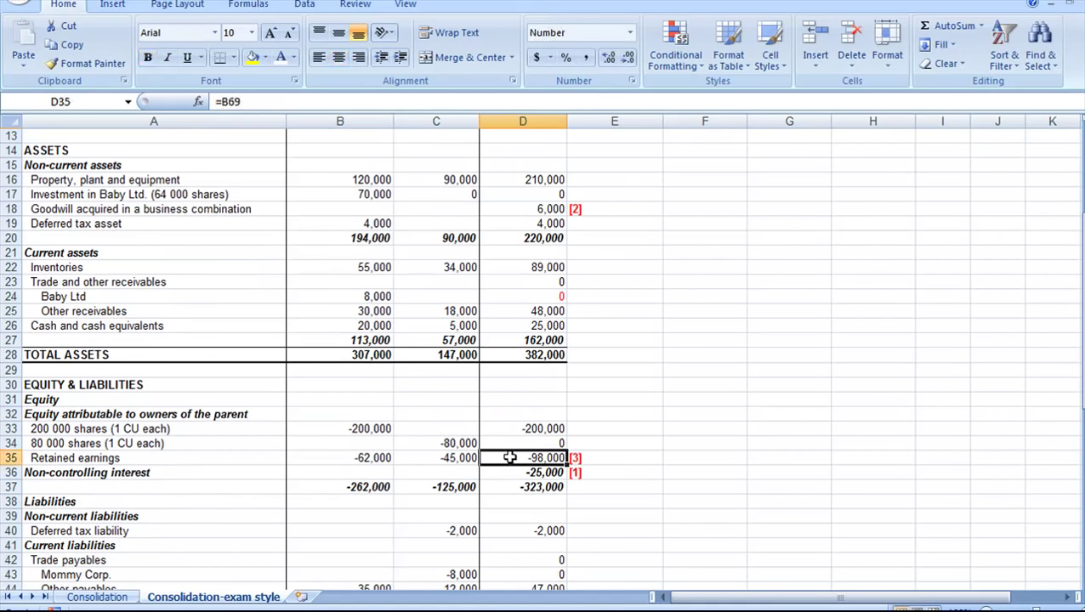
{"action": "left_click", "coordinate": [96, 597]}
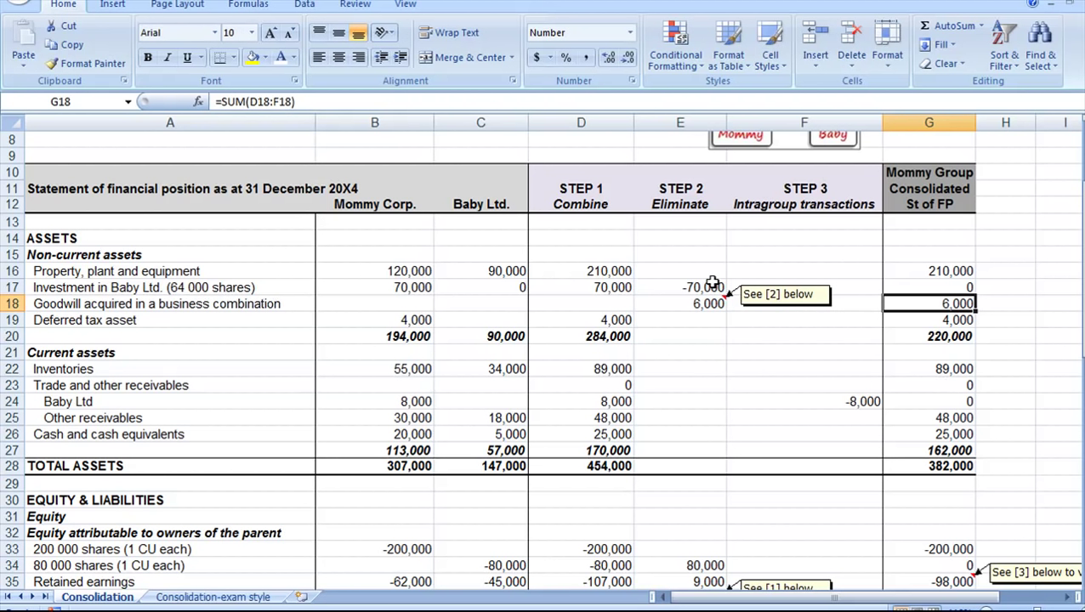
{"action": "left_click", "coordinate": [247, 597]}
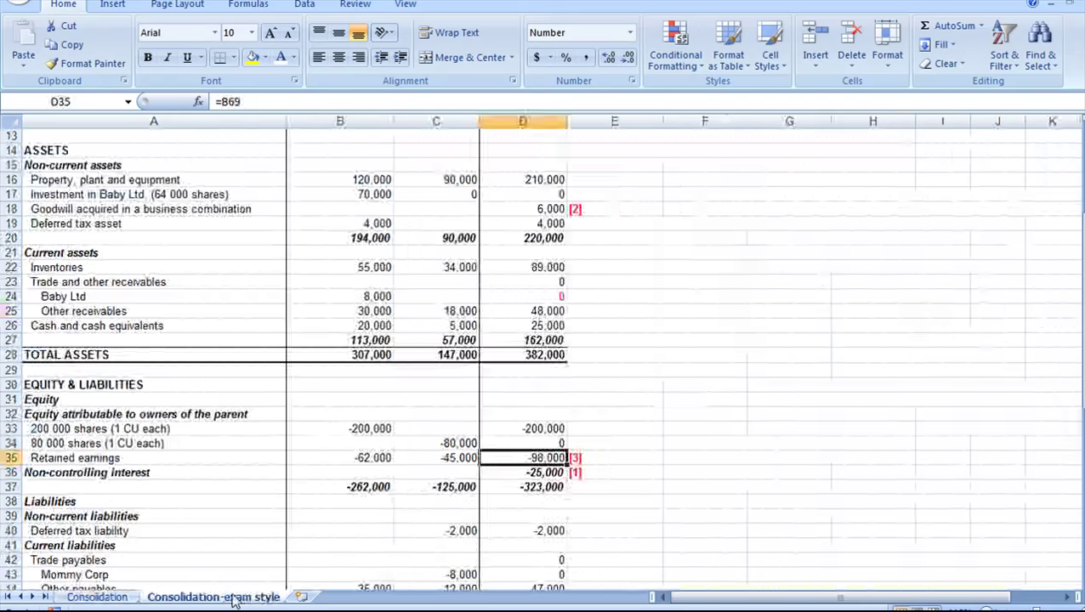
{"action": "left_click", "coordinate": [112, 598]}
{"action": "left_click", "coordinate": [182, 176]}
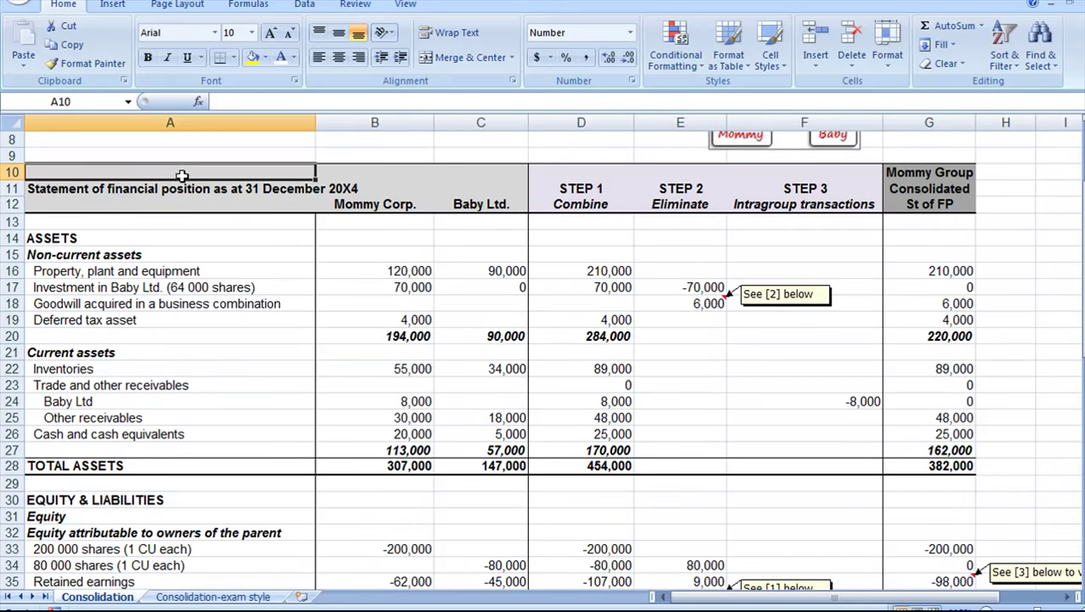